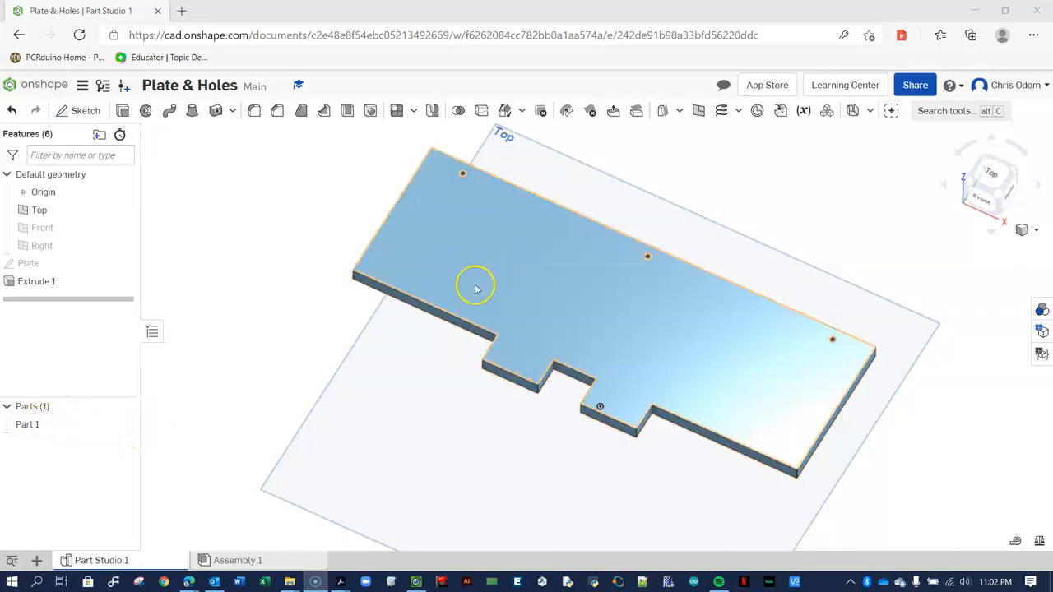
Rename Part 1 as IR Soccer Plate
{"action": "left_click", "coordinate": [40, 430]}
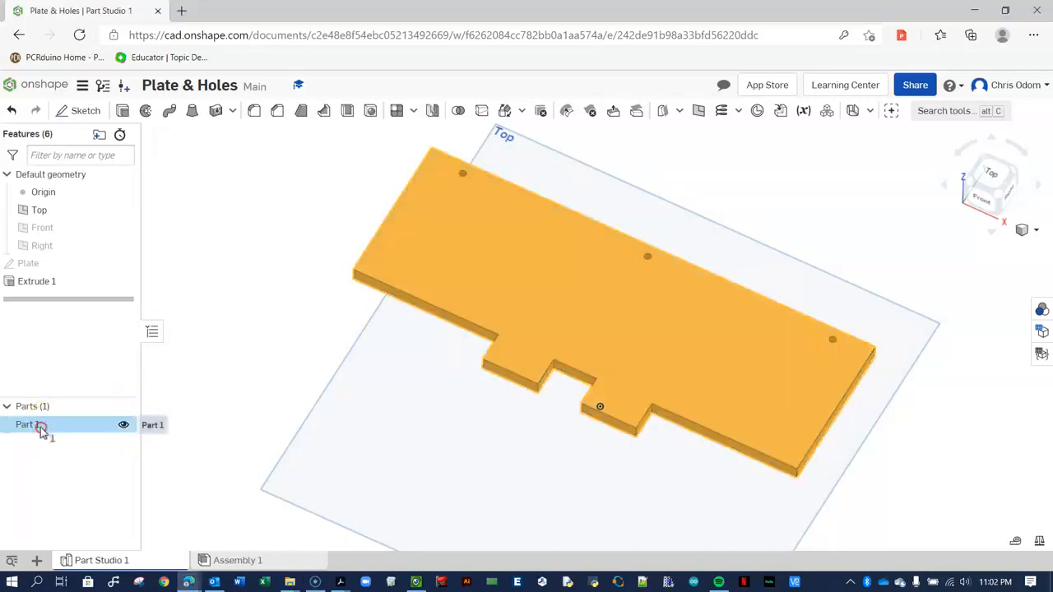
{"action": "right_click", "coordinate": [41, 431]}
{"action": "left_click", "coordinate": [78, 244]}
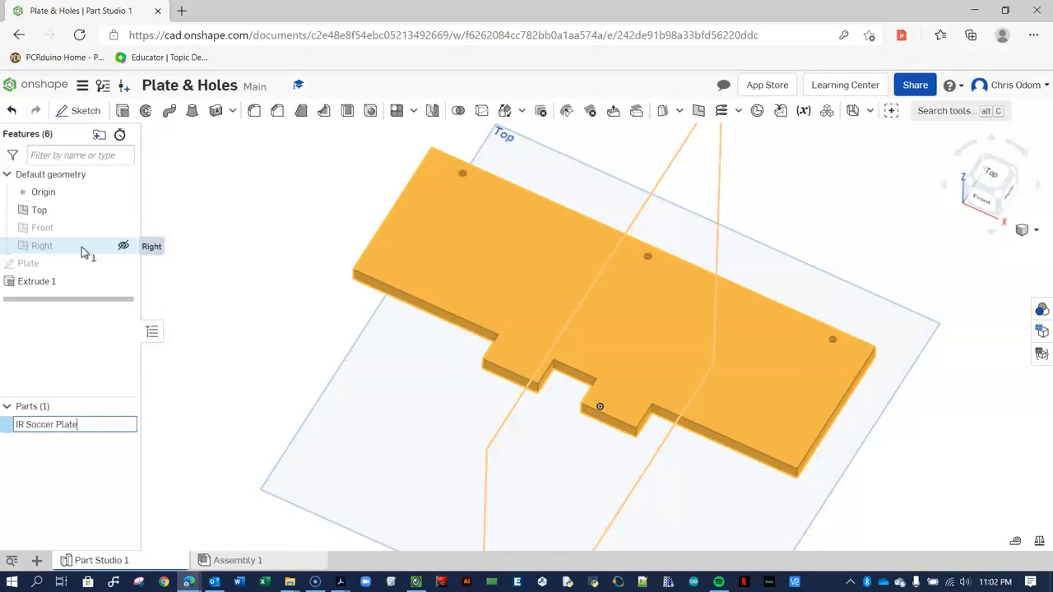
{"action": "key", "text": "Return"}
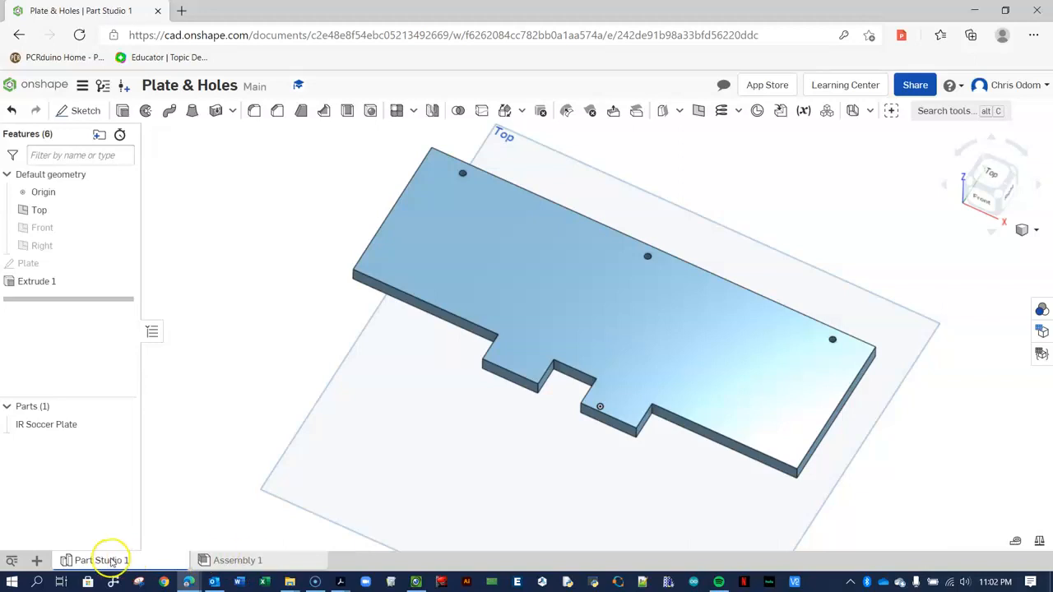
Insert one IR Soccer Plate from the current document into Assembly 1, placing it near the origin
{"action": "mouse_move", "coordinate": [215, 564]}
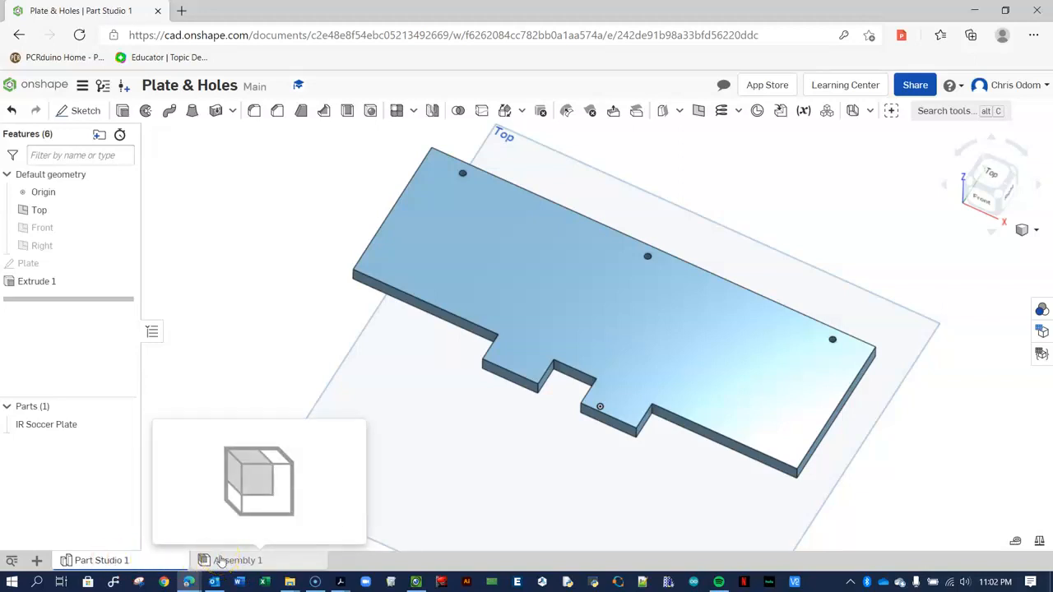
{"action": "left_click", "coordinate": [229, 561]}
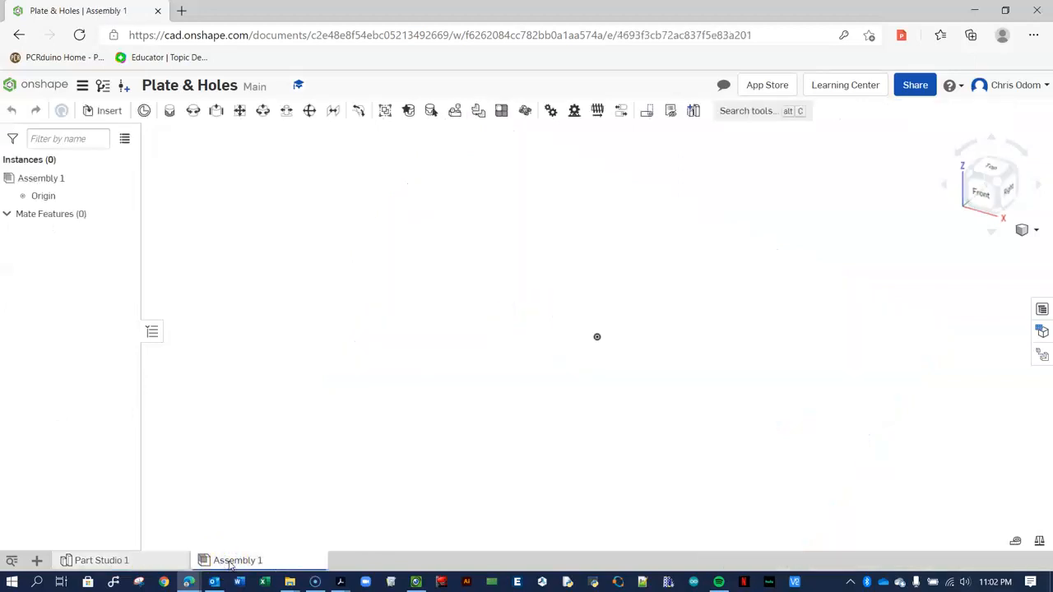
{"action": "left_click", "coordinate": [109, 110]}
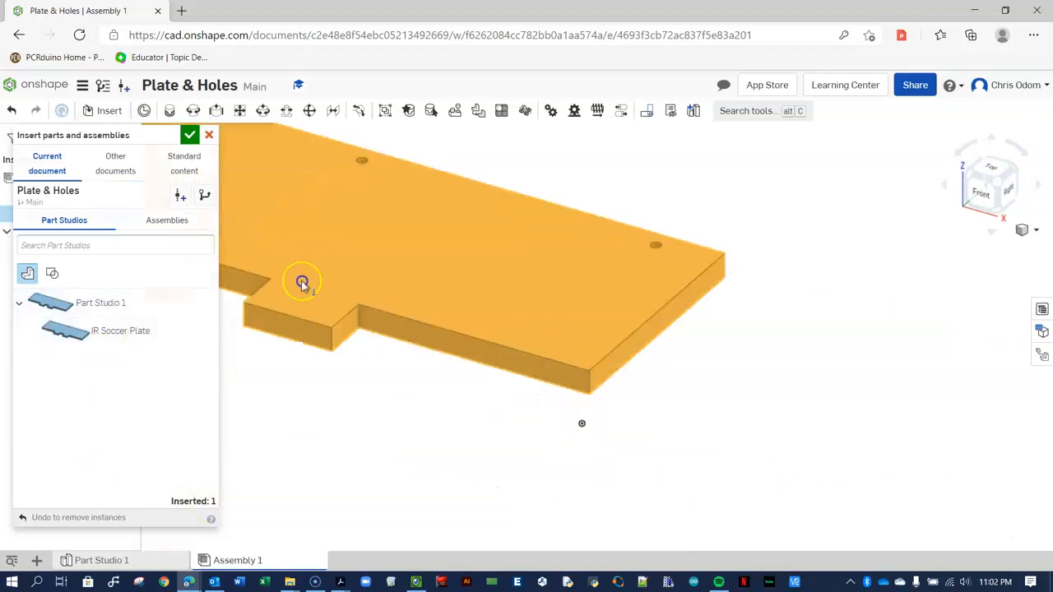
{"action": "left_click", "coordinate": [461, 312]}
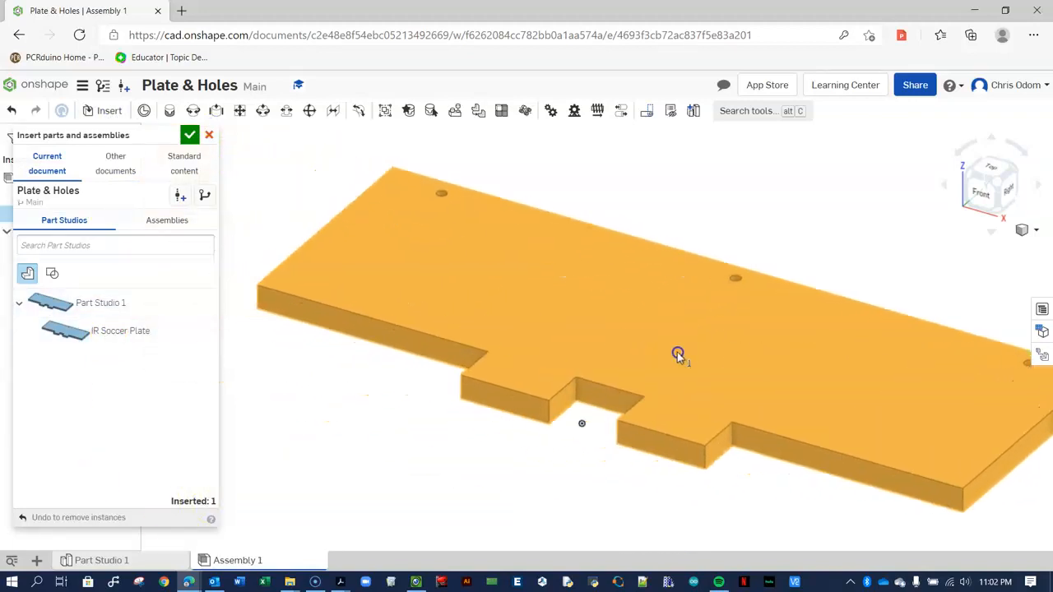
{"action": "left_click", "coordinate": [637, 343]}
{"action": "scroll", "coordinate": [592, 329], "scroll_direction": "down", "scroll_amount": 3}
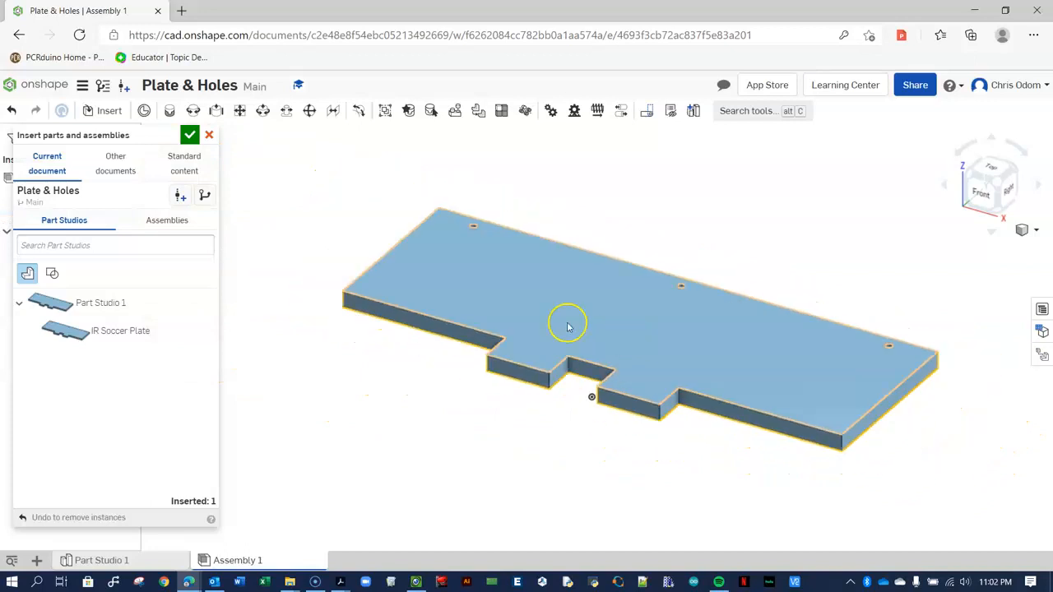
{"action": "left_click", "coordinate": [190, 136]}
{"action": "mouse_move", "coordinate": [288, 275]}
{"action": "right_mouse_down"}
{"action": "mouse_move", "coordinate": [290, 305]}
{"action": "mouse_move", "coordinate": [291, 286]}
{"action": "right_mouse_up"}
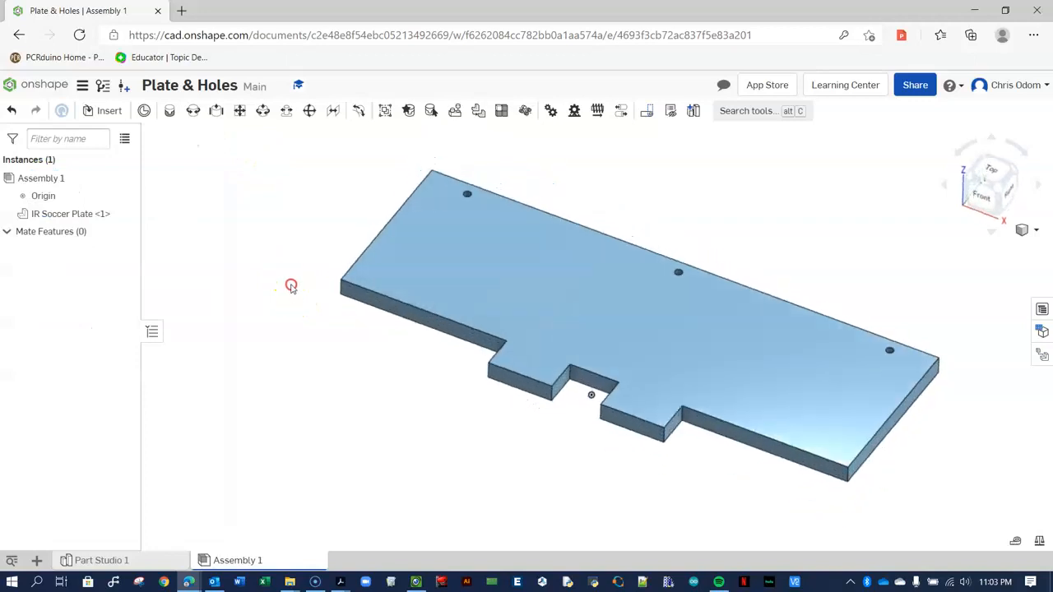
{"action": "left_click", "coordinate": [132, 563]}
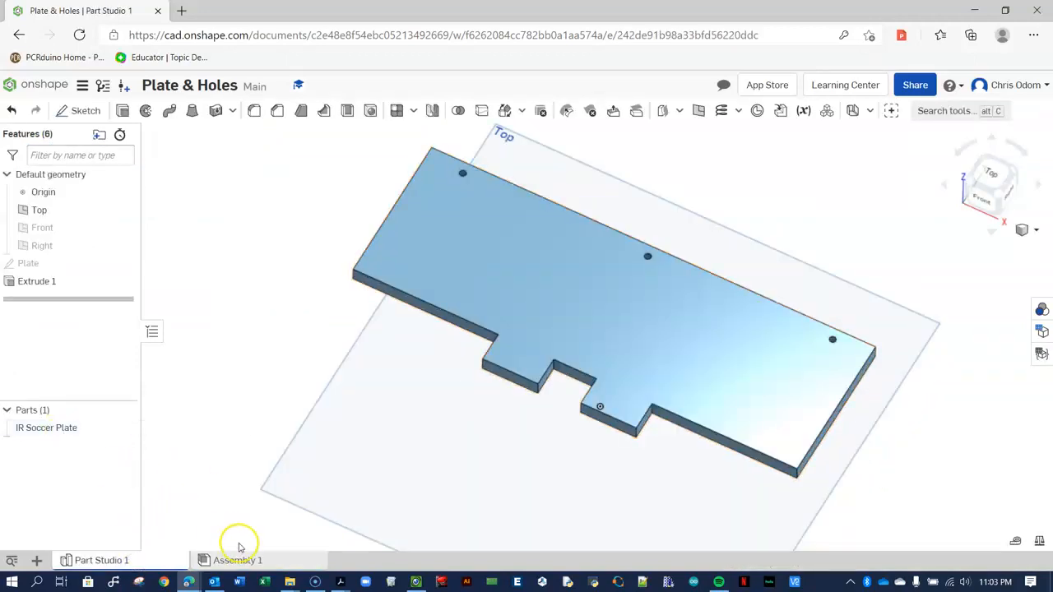
{"action": "left_click", "coordinate": [237, 560]}
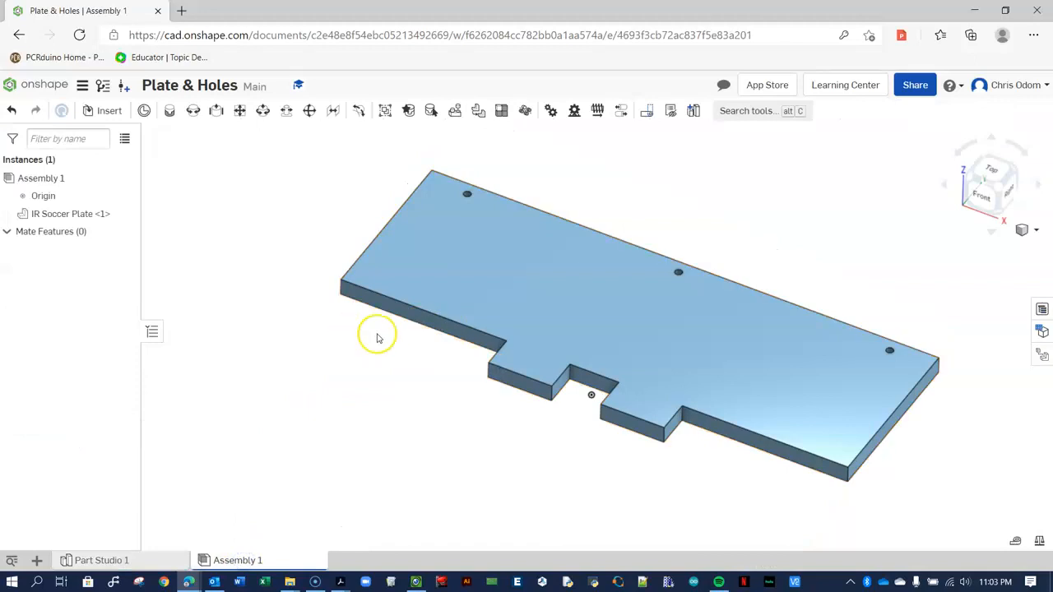
Insert the Chassis mount assembly from the recently opened Say Yes to SPS Robot Sign document, placing it behind the plate
{"action": "left_click", "coordinate": [109, 111]}
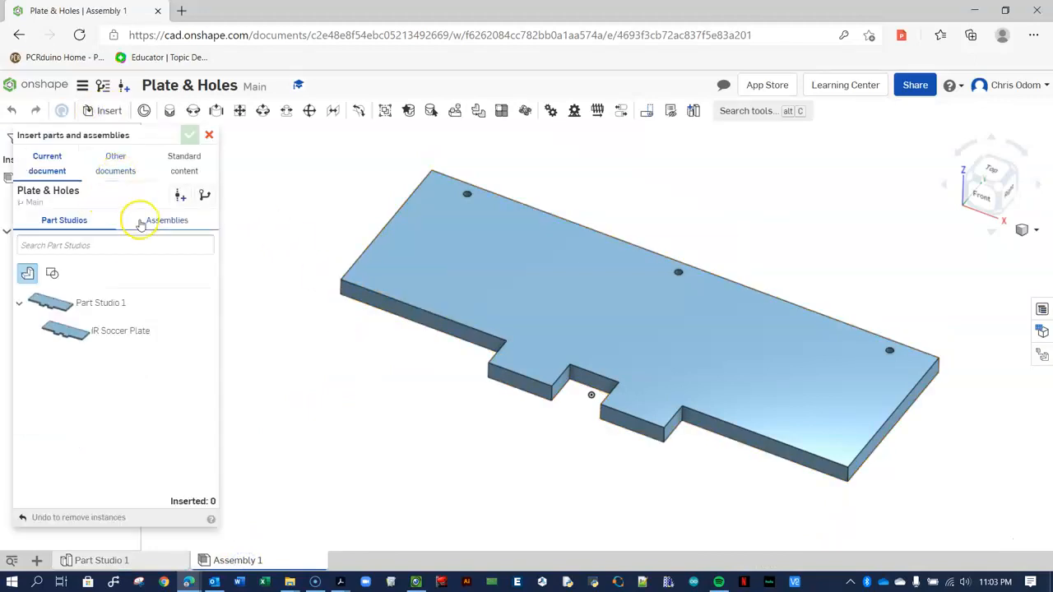
{"action": "left_click", "coordinate": [111, 165]}
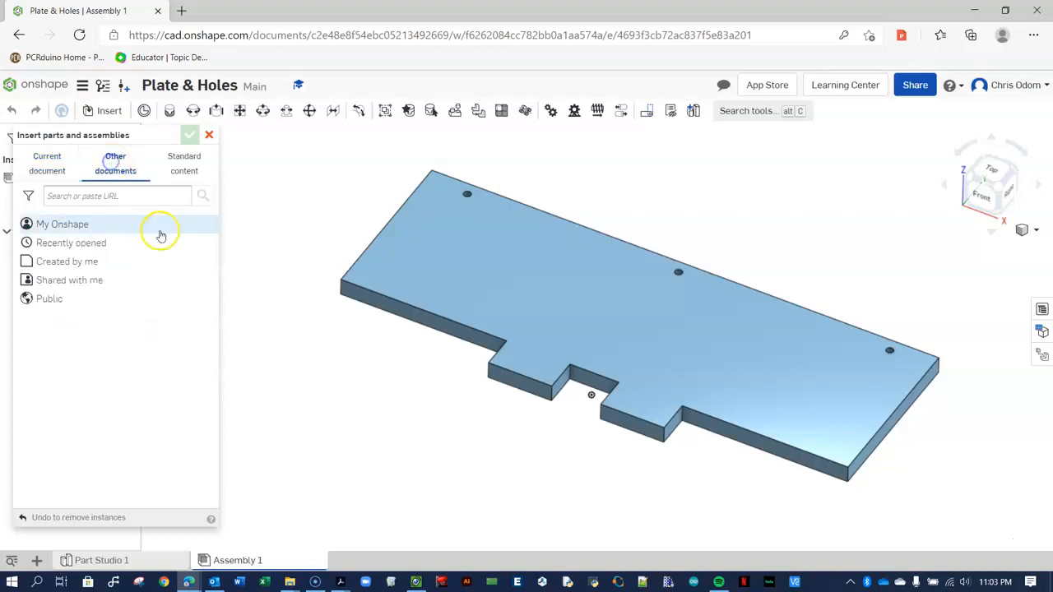
{"action": "left_click", "coordinate": [77, 246]}
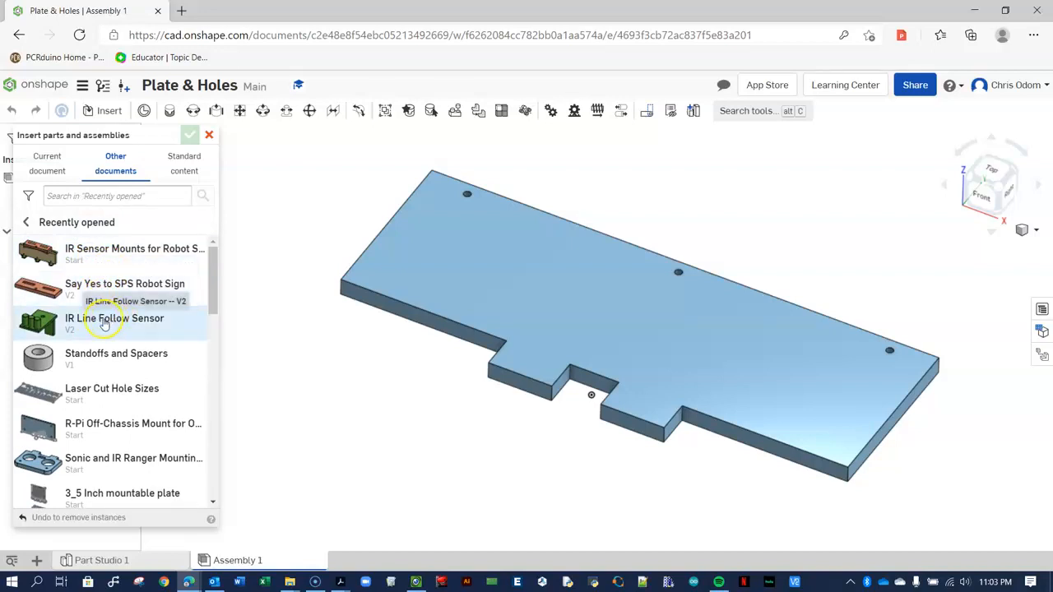
{"action": "left_click", "coordinate": [105, 288]}
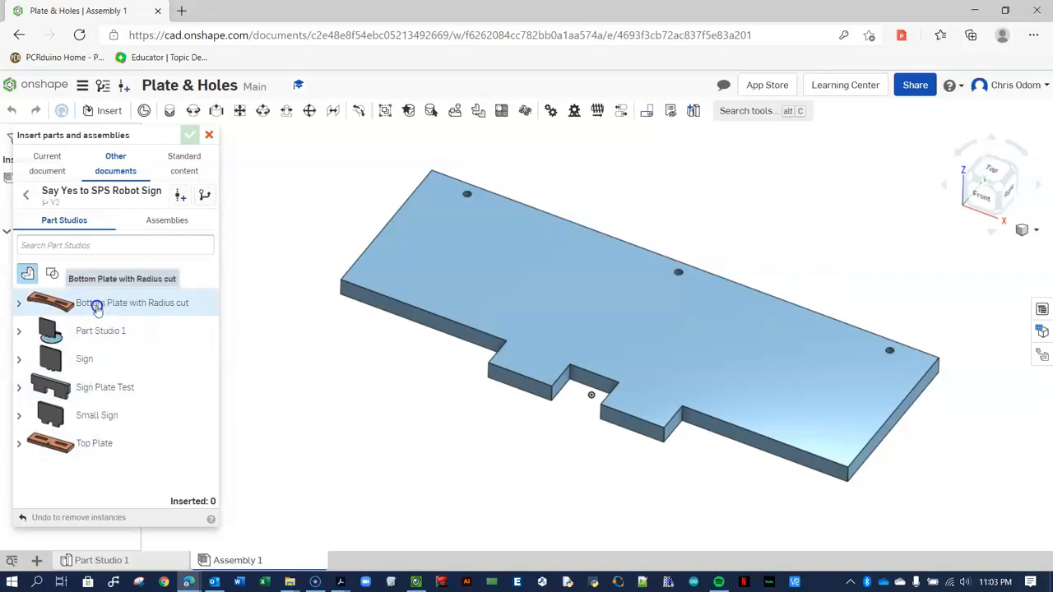
{"action": "left_click", "coordinate": [156, 220]}
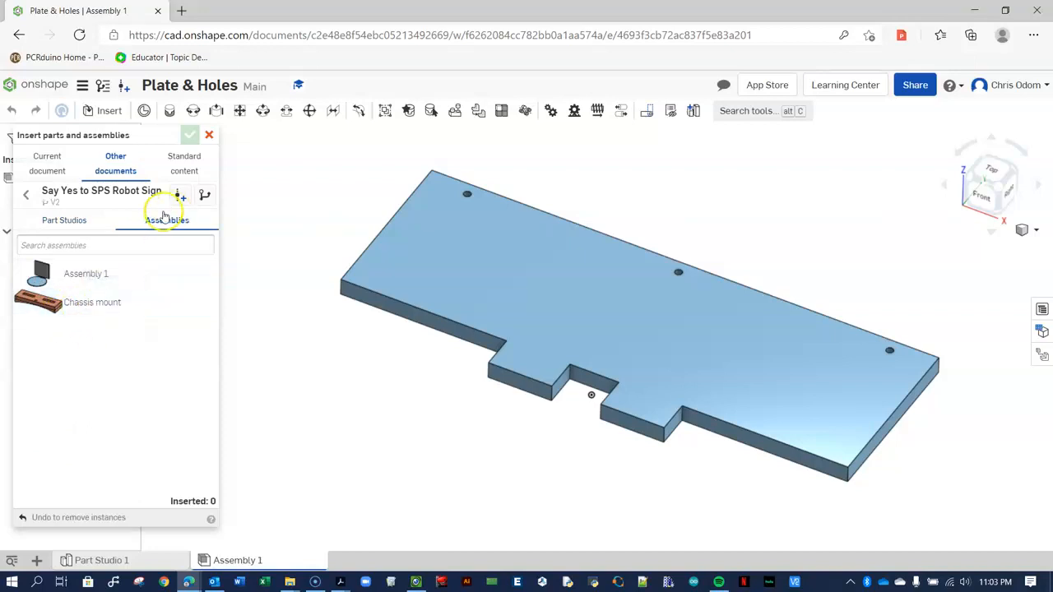
{"action": "left_click", "coordinate": [84, 305]}
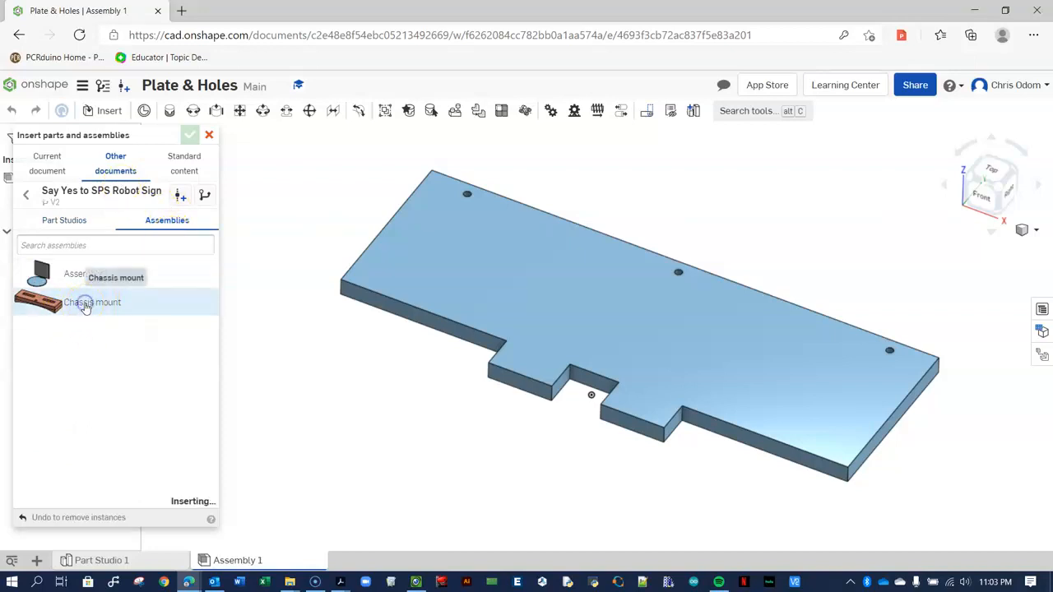
{"action": "left_click", "coordinate": [858, 175]}
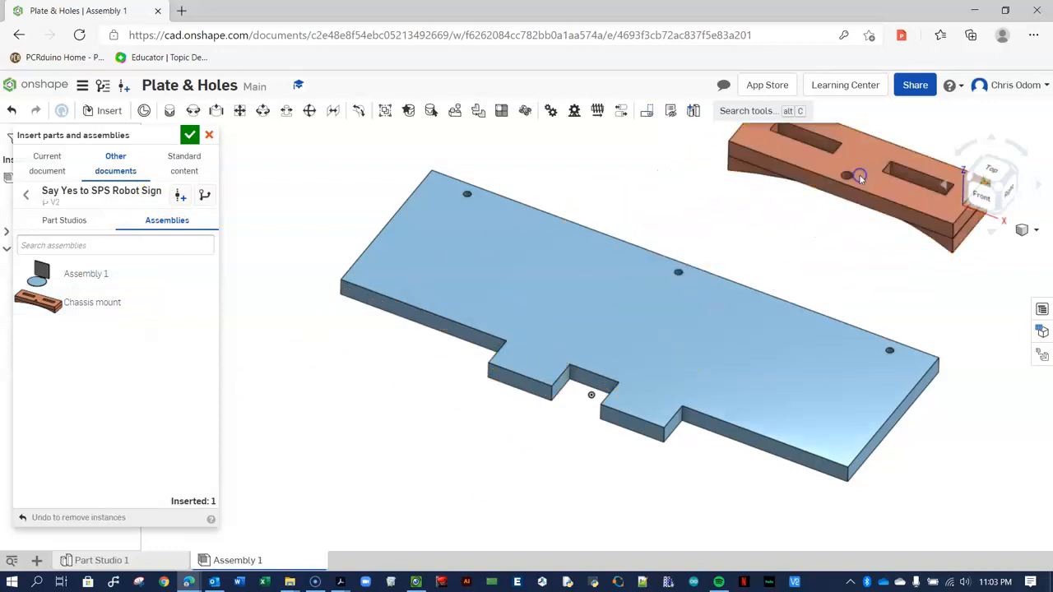
Insert three IR Line Follow Sensor Assy instances from the IR Line Follow Sensor document, placing them side by side in front of the plate
{"action": "left_click", "coordinate": [119, 164]}
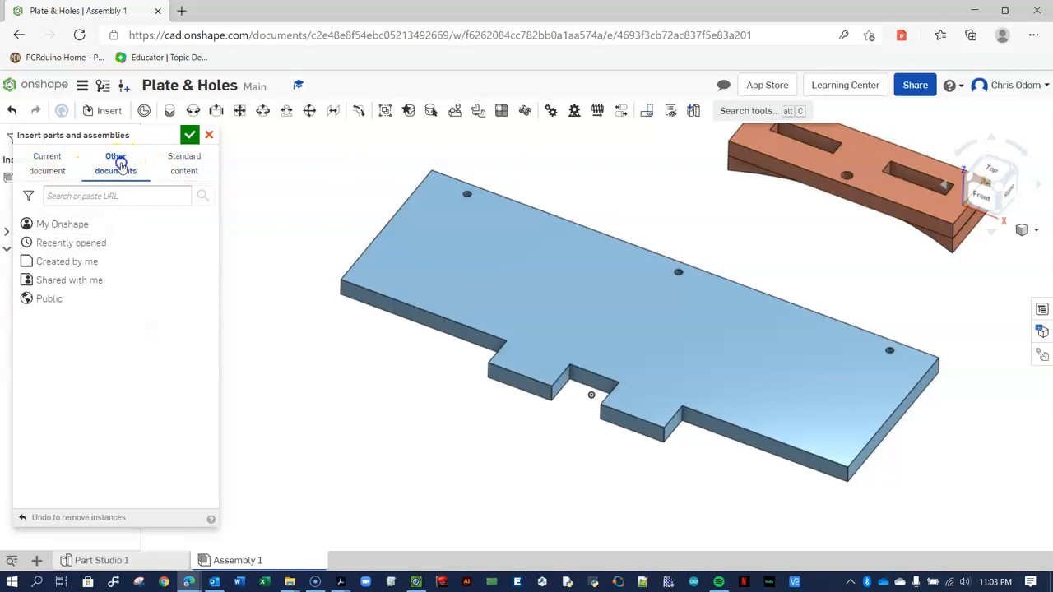
{"action": "left_click", "coordinate": [71, 243]}
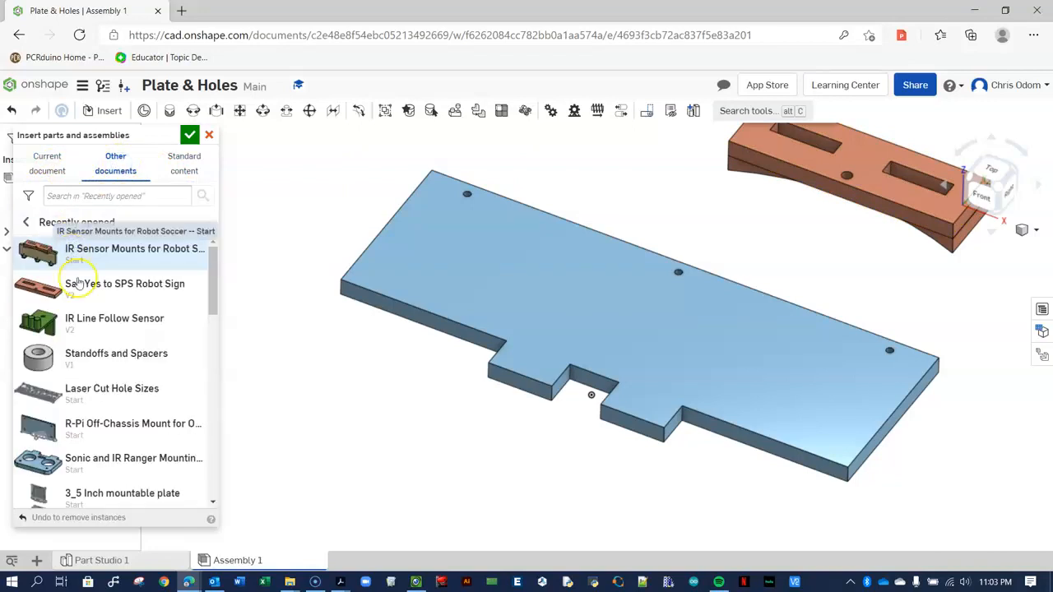
{"action": "left_click", "coordinate": [94, 322]}
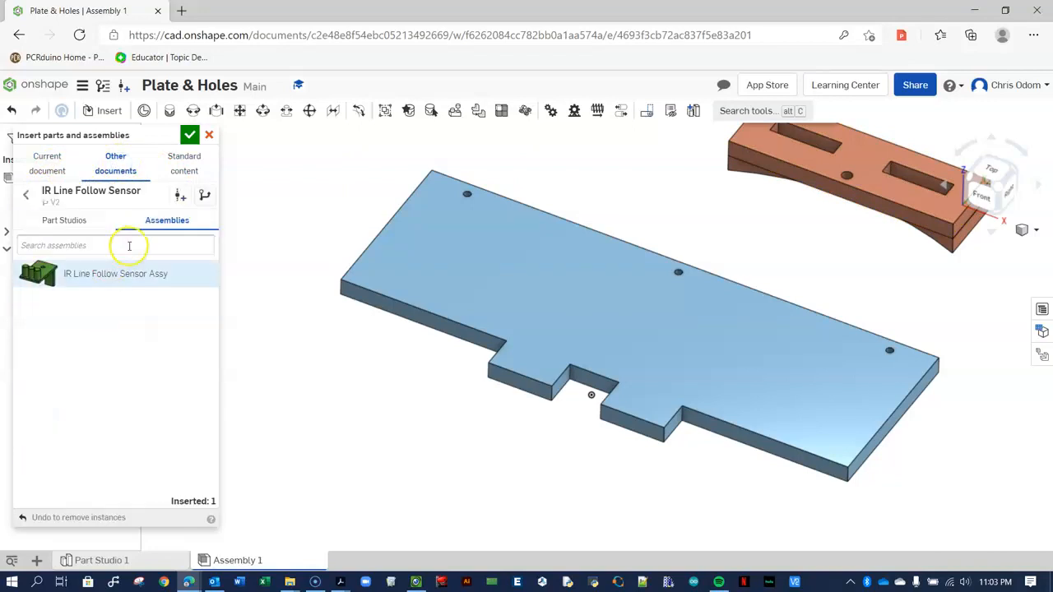
{"action": "left_click", "coordinate": [120, 280]}
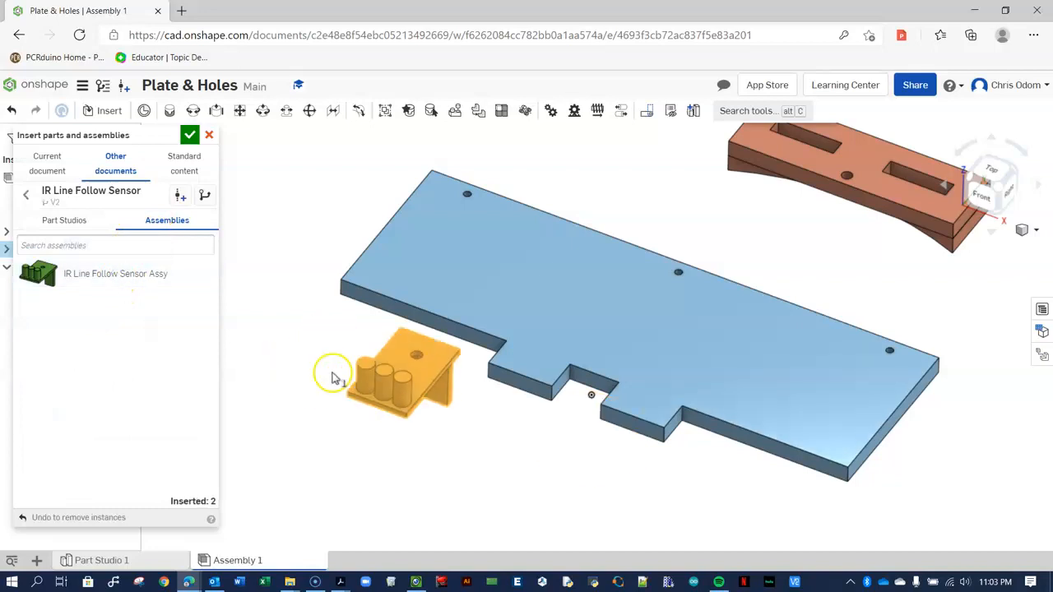
{"action": "left_click", "coordinate": [298, 391]}
{"action": "left_click", "coordinate": [123, 277]}
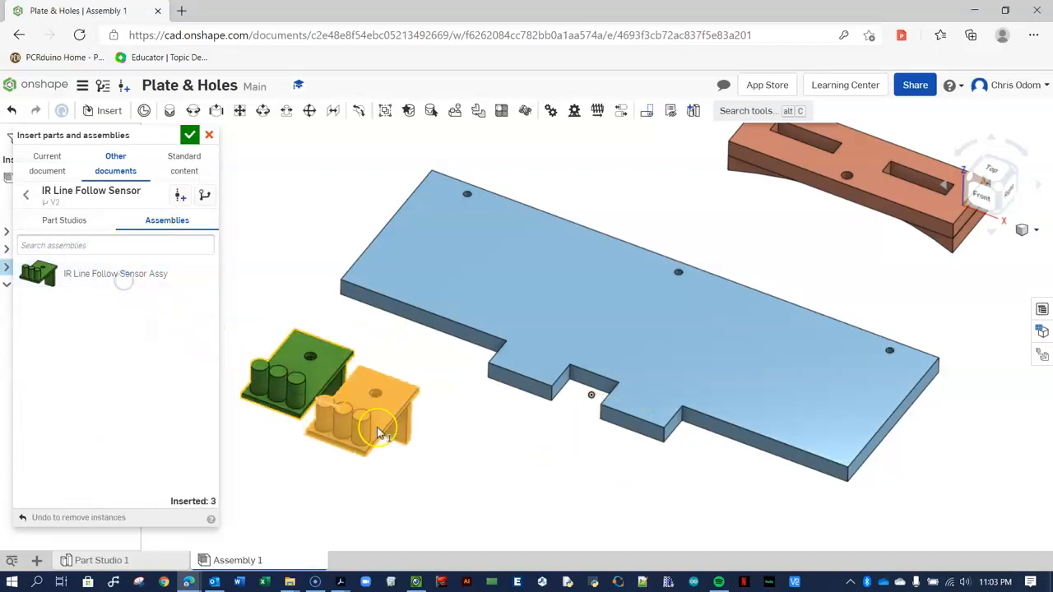
{"action": "left_click", "coordinate": [394, 433]}
{"action": "left_click", "coordinate": [112, 275]}
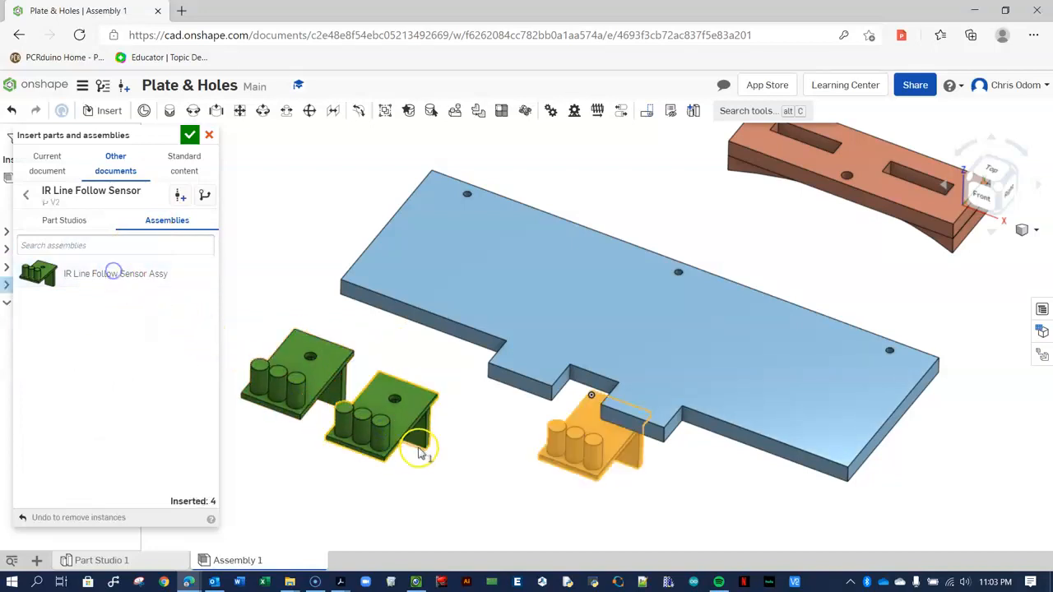
{"action": "left_click", "coordinate": [468, 476]}
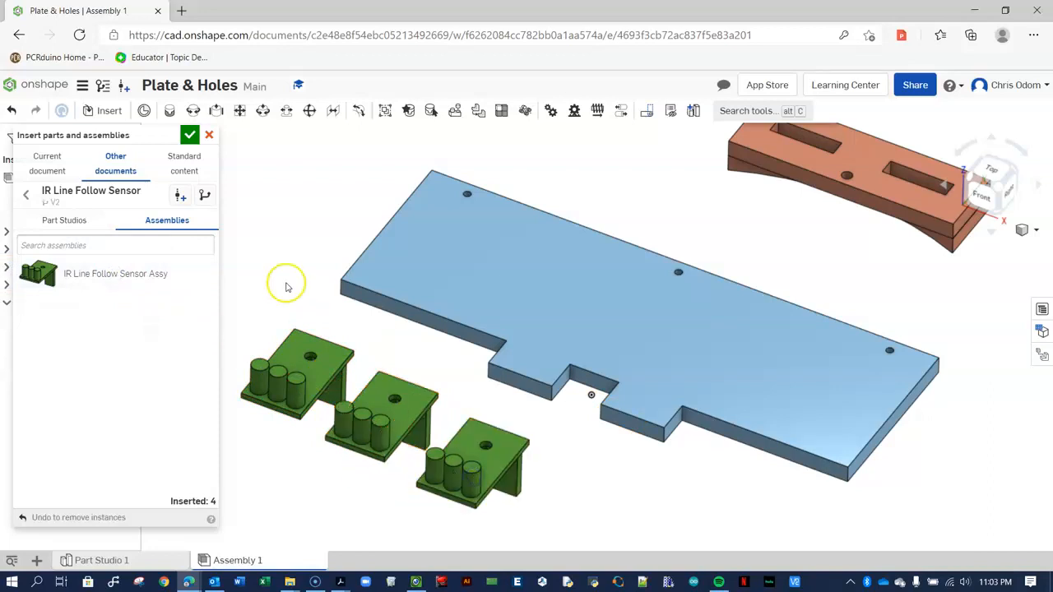
Insert three Small Spacer assemblies from the recently opened Standoffs and Spacers document, placing them in a row in front of the plate
{"action": "left_click", "coordinate": [127, 176]}
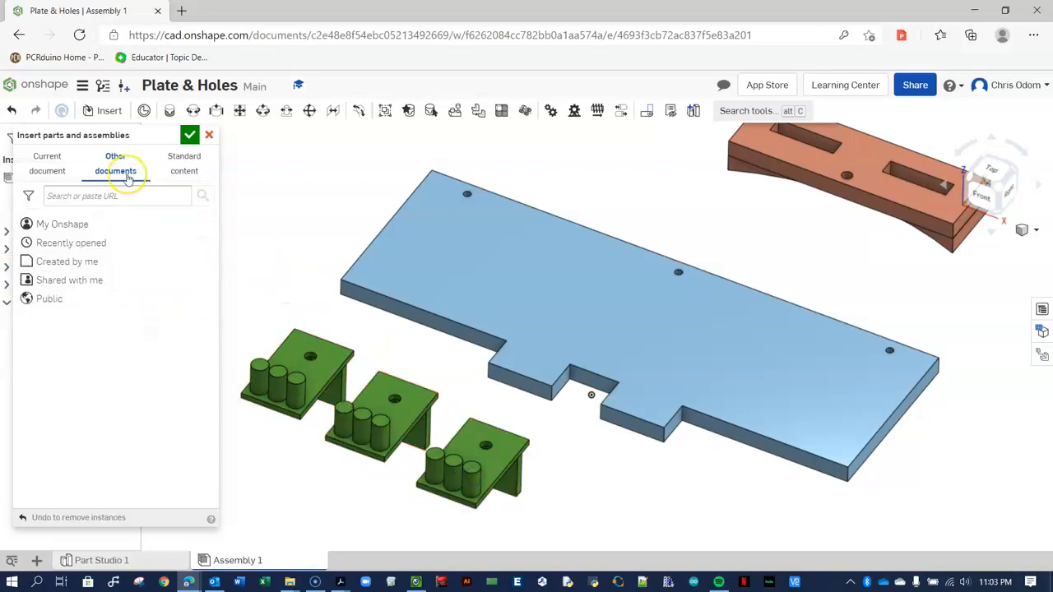
{"action": "left_click", "coordinate": [78, 244]}
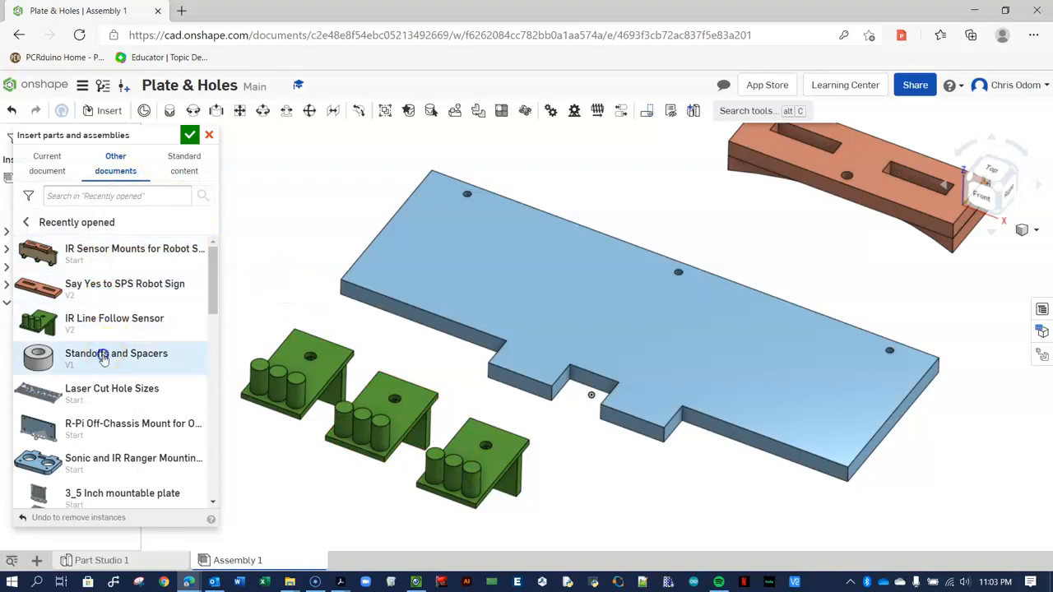
{"action": "left_click", "coordinate": [104, 359]}
{"action": "left_click", "coordinate": [71, 274]}
{"action": "left_click", "coordinate": [593, 506]}
{"action": "left_click", "coordinate": [101, 276]}
{"action": "left_click", "coordinate": [669, 507]}
{"action": "left_click", "coordinate": [109, 275]}
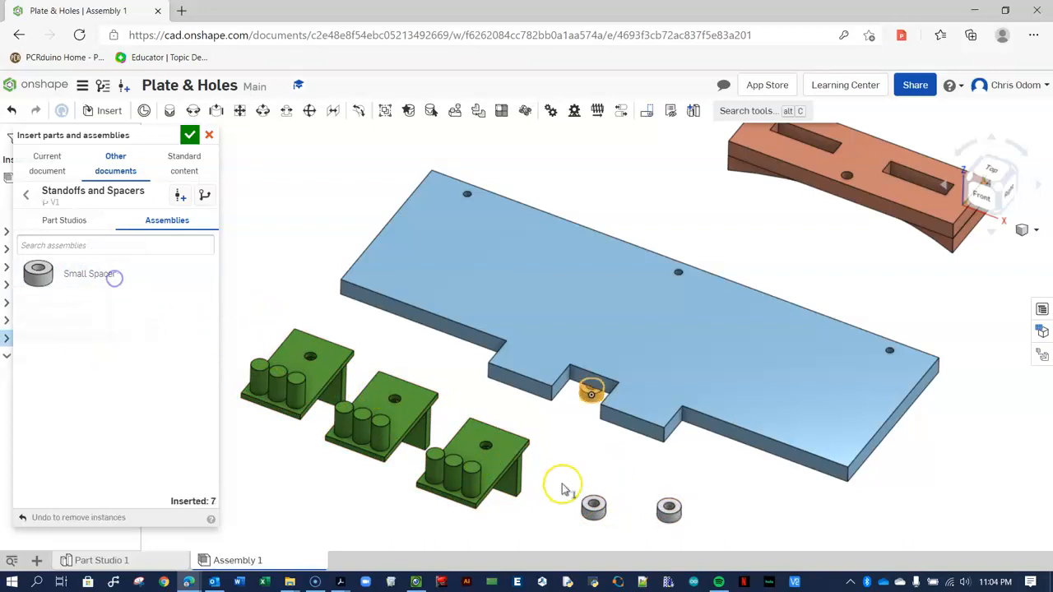
{"action": "left_click", "coordinate": [750, 510]}
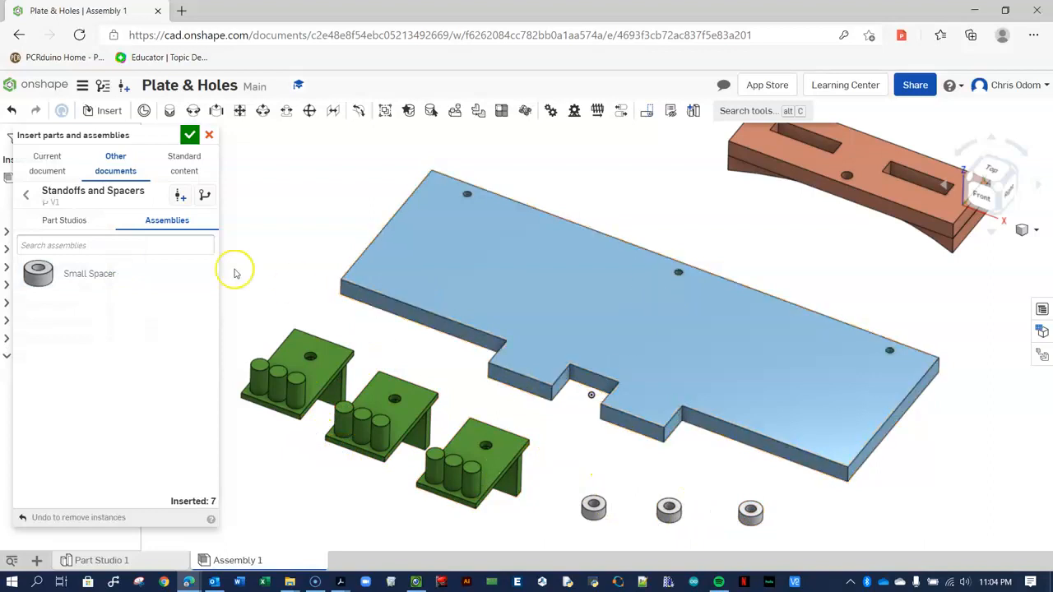
{"action": "left_click", "coordinate": [190, 134]}
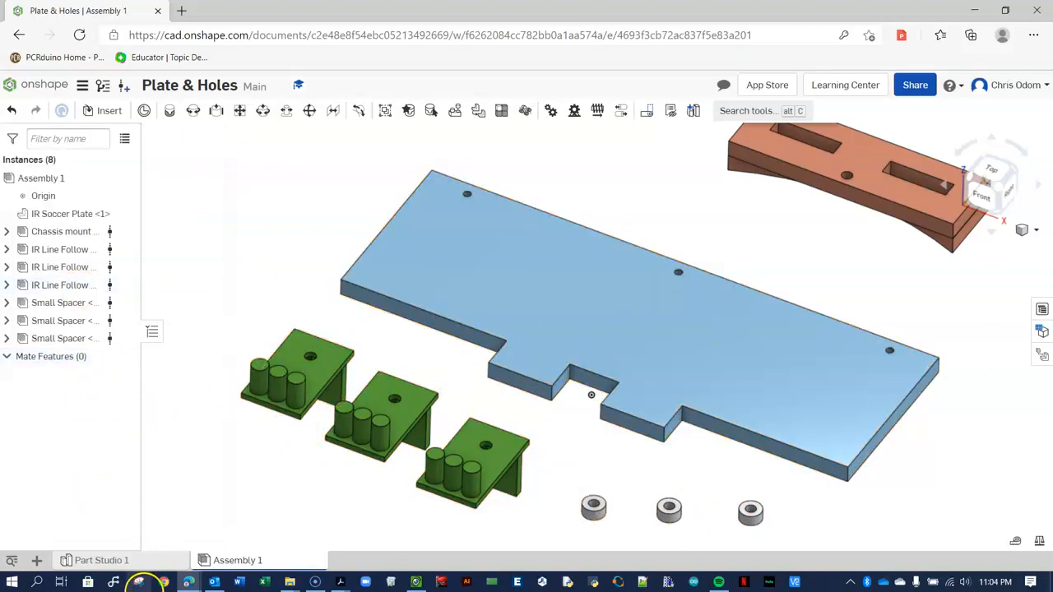
Change the appearance of the IR Soccer Plate in Part Studio 1 to the lightest yellow-orange palette color
{"action": "left_click", "coordinate": [129, 558]}
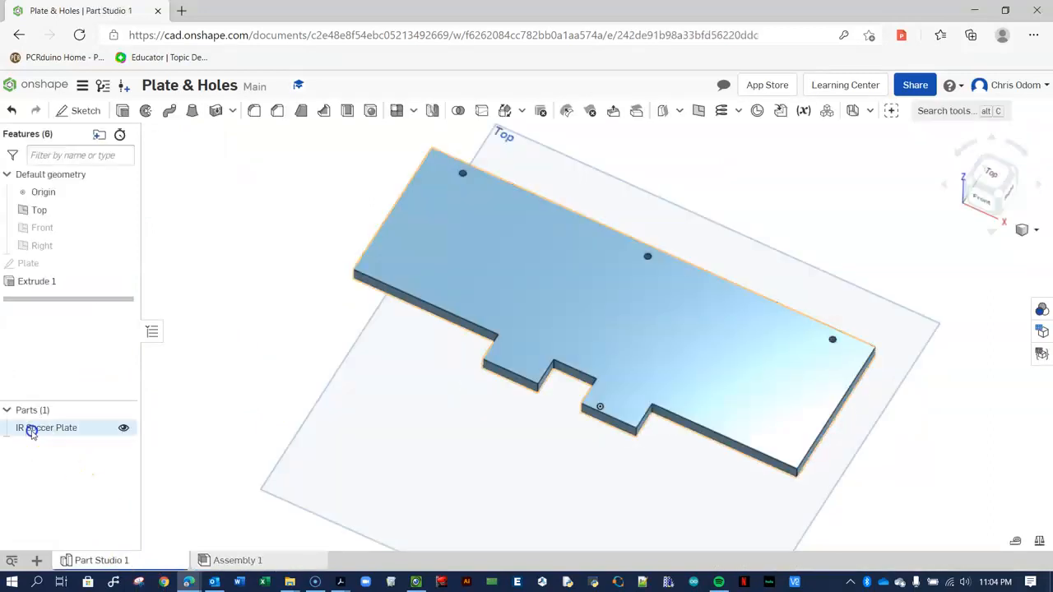
{"action": "right_click", "coordinate": [31, 433]}
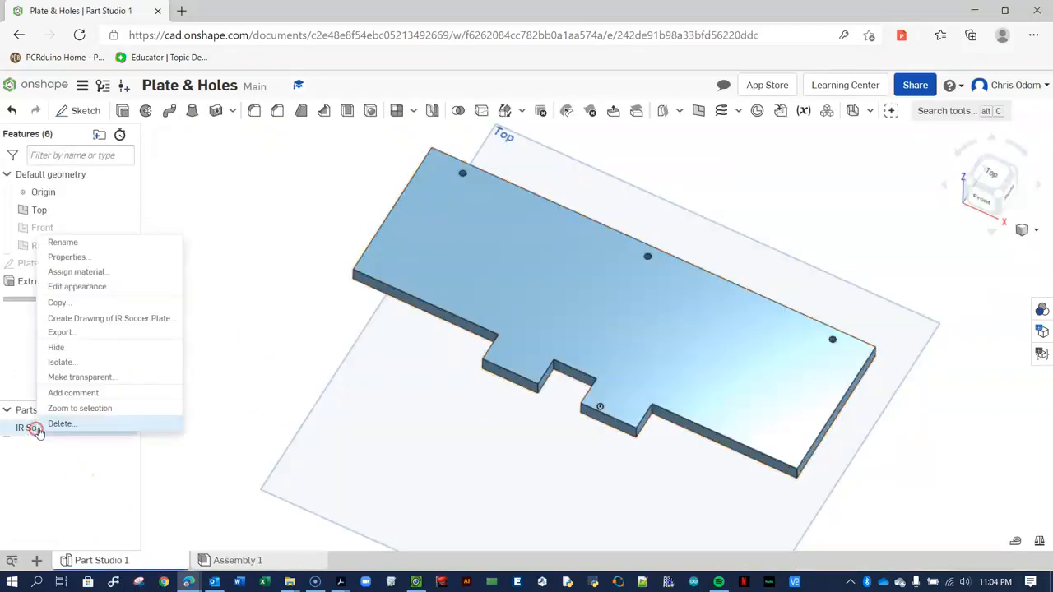
{"action": "left_click", "coordinate": [77, 287]}
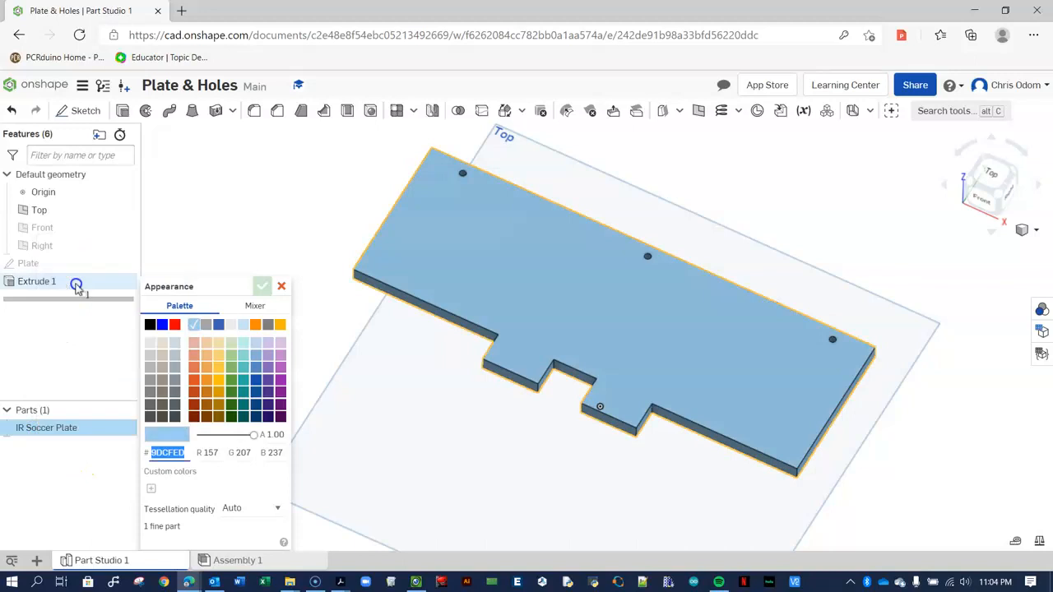
{"action": "left_click", "coordinate": [218, 357]}
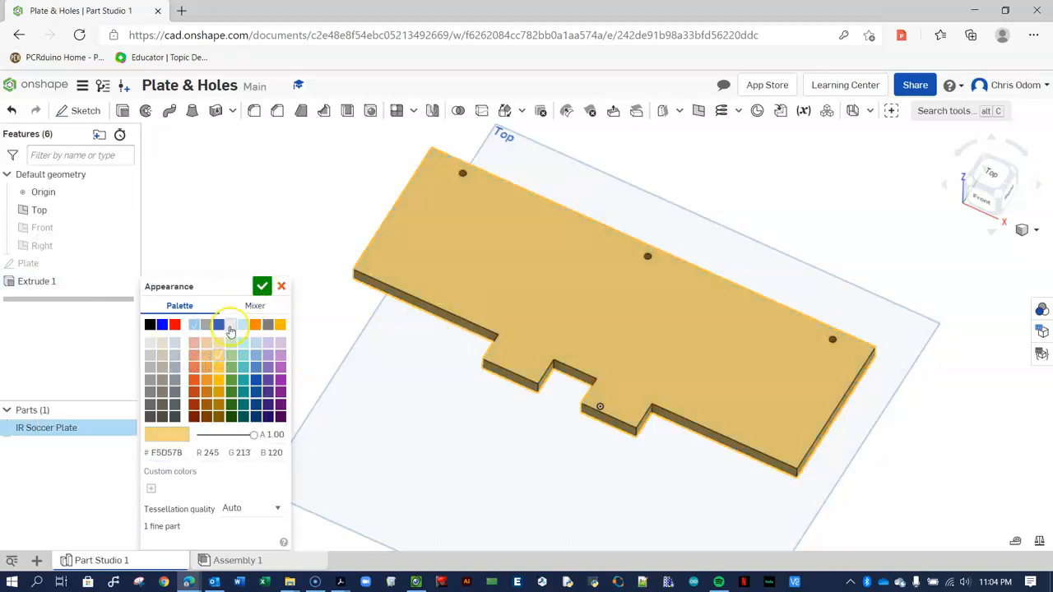
{"action": "left_click", "coordinate": [218, 343]}
{"action": "left_click", "coordinate": [262, 287]}
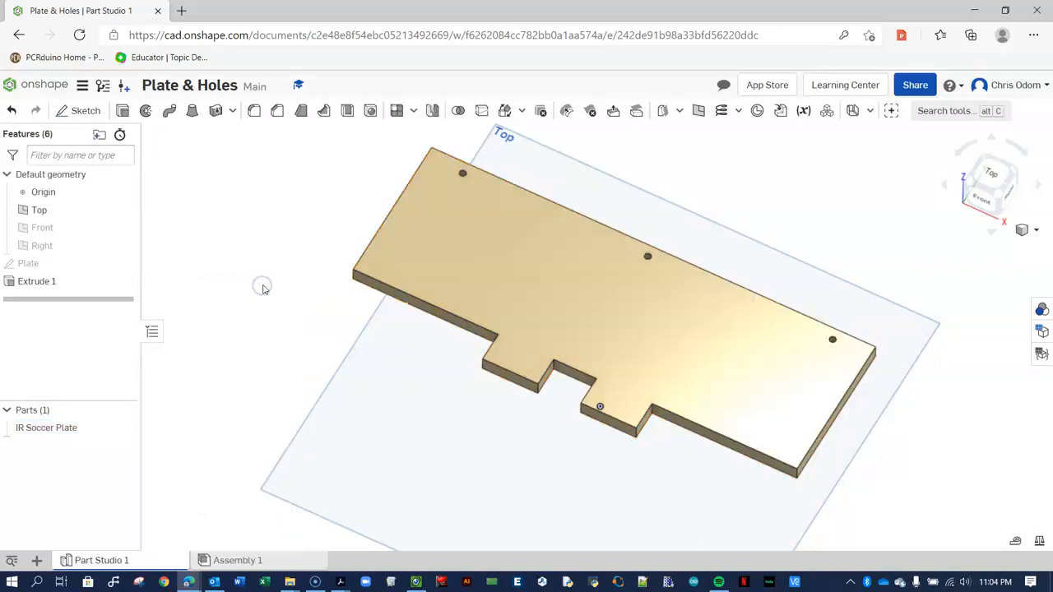
Return to Assembly 1 and examine how the plate's holes, sensors, spacers and chassis mount are laid out
{"action": "left_click", "coordinate": [226, 561]}
{"action": "left_click", "coordinate": [433, 314]}
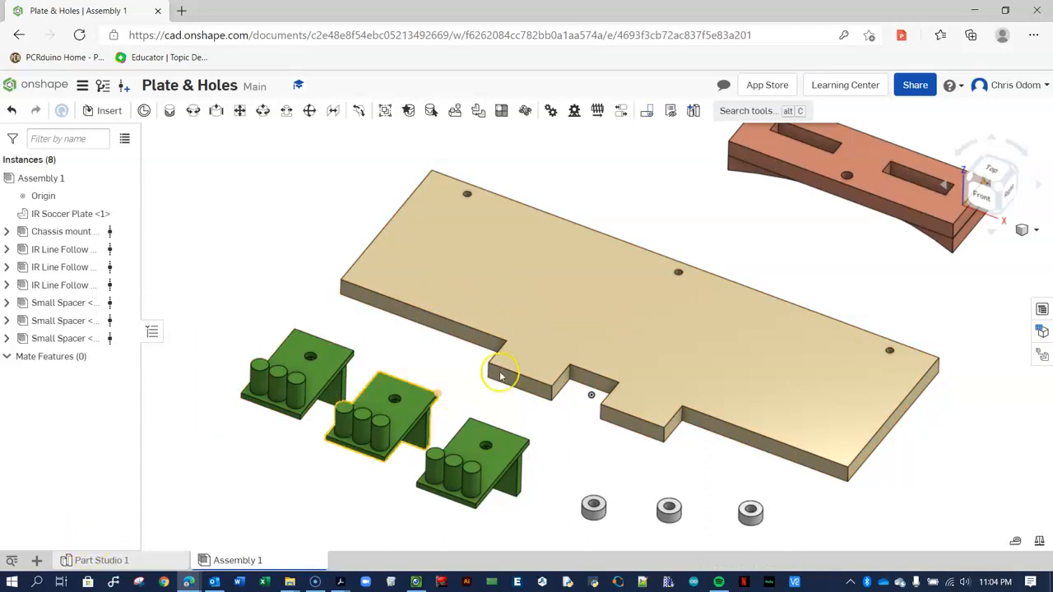
{"action": "scroll", "coordinate": [516, 298], "scroll_direction": "down", "scroll_amount": 3}
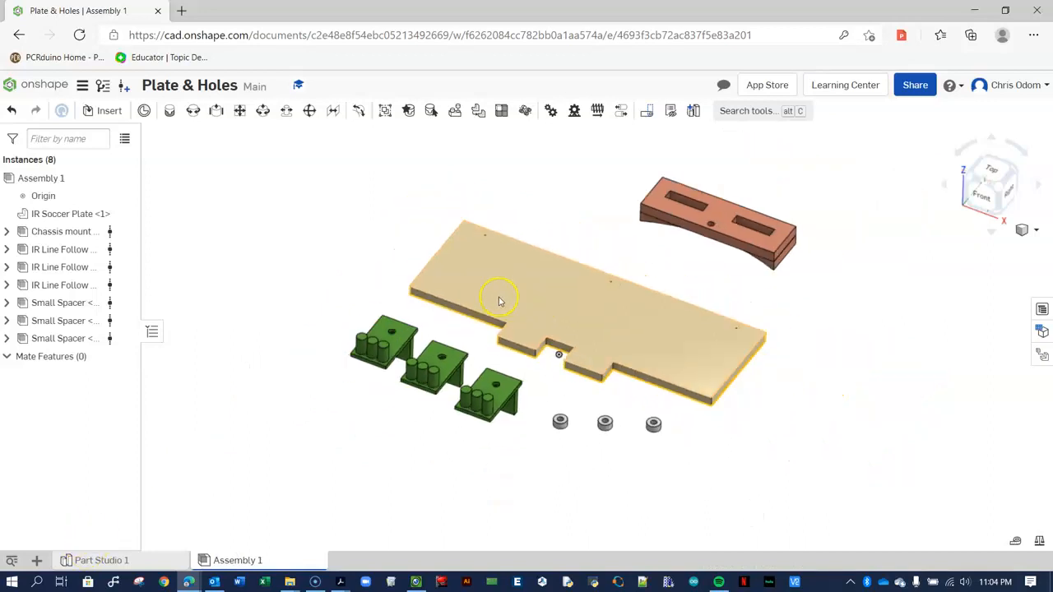
{"action": "right_click_drag", "start_coordinate": [747, 289], "coordinate": [721, 310]}
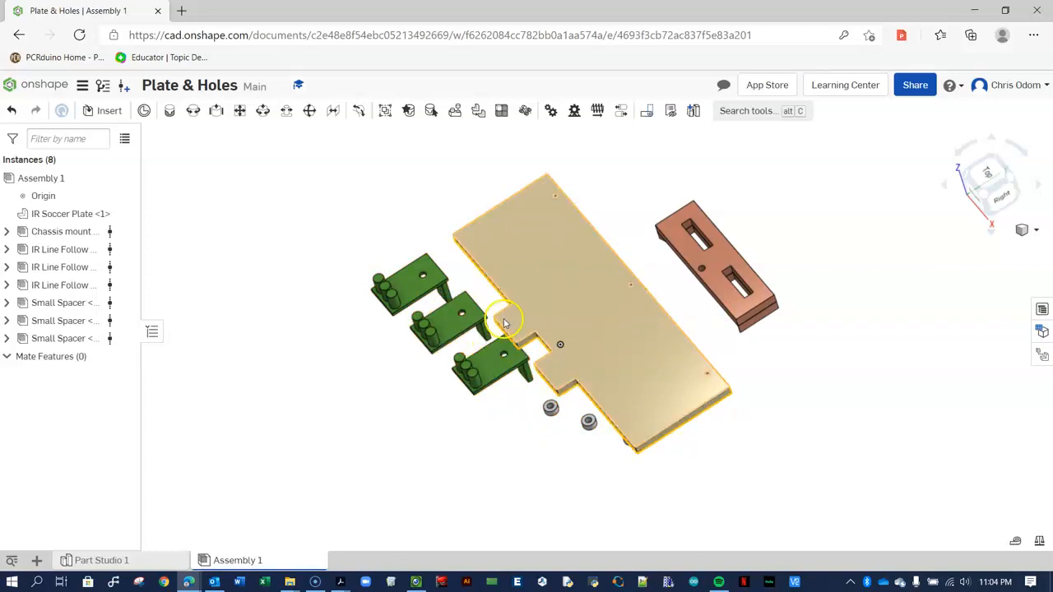
{"action": "left_click", "coordinate": [541, 330]}
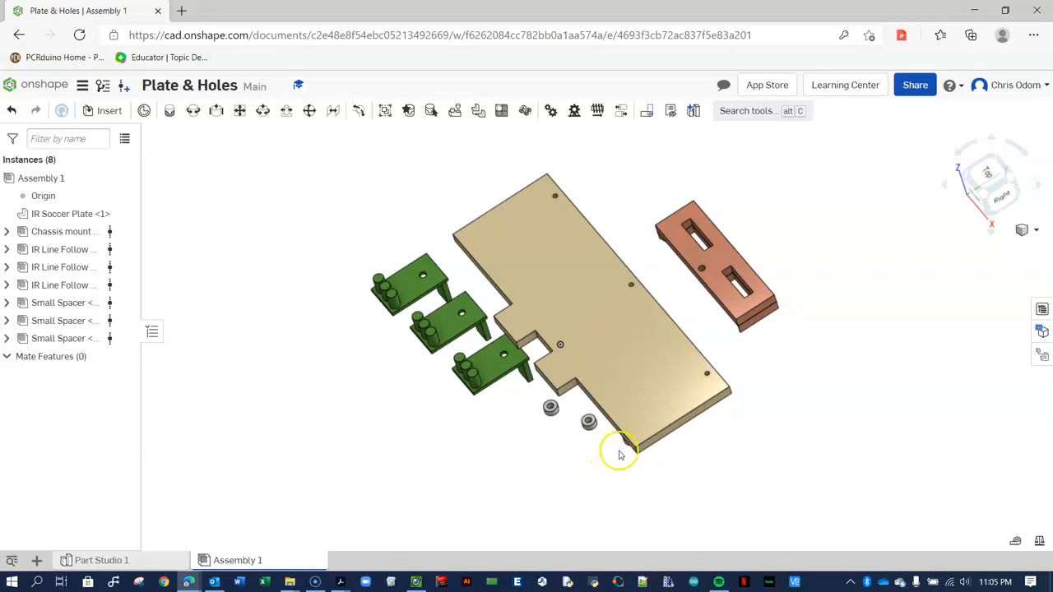
{"action": "right_click_drag", "start_coordinate": [598, 458], "coordinate": [639, 441]}
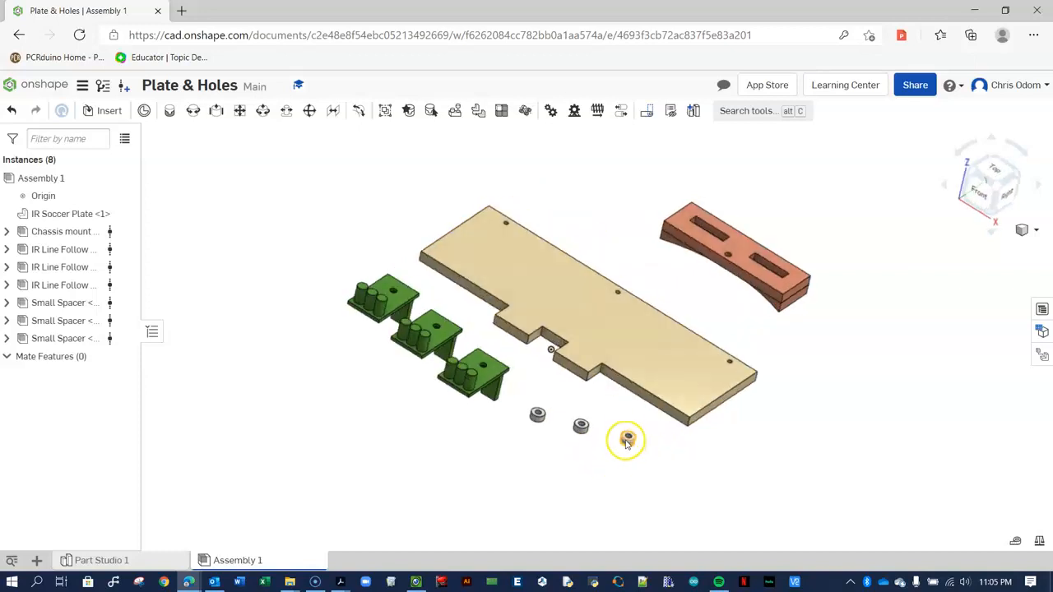
{"action": "scroll", "coordinate": [638, 448], "scroll_direction": "up", "scroll_amount": 5}
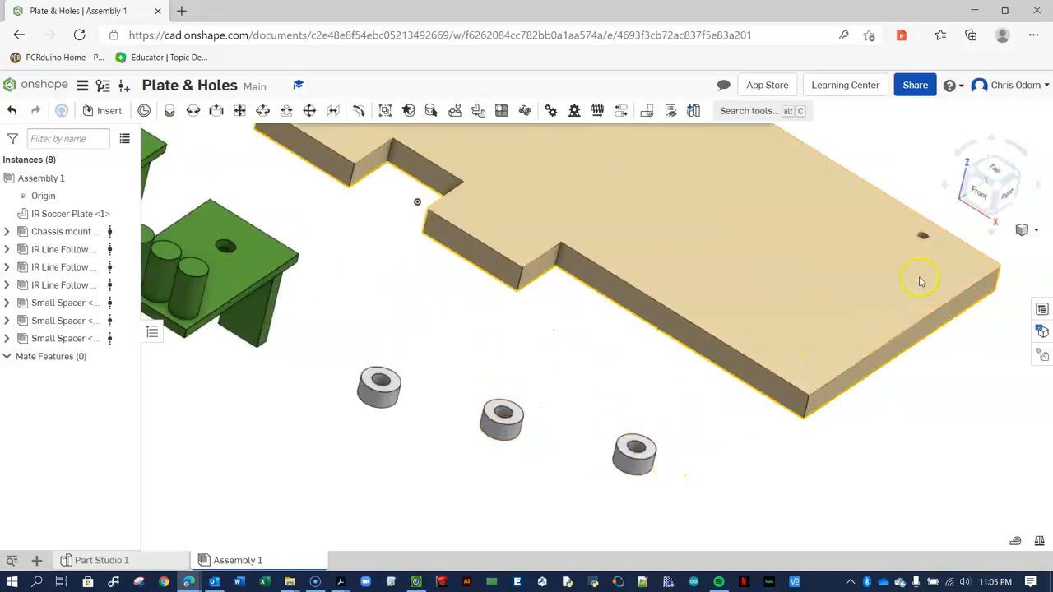
{"action": "scroll", "coordinate": [929, 333], "scroll_direction": "down", "scroll_amount": 3}
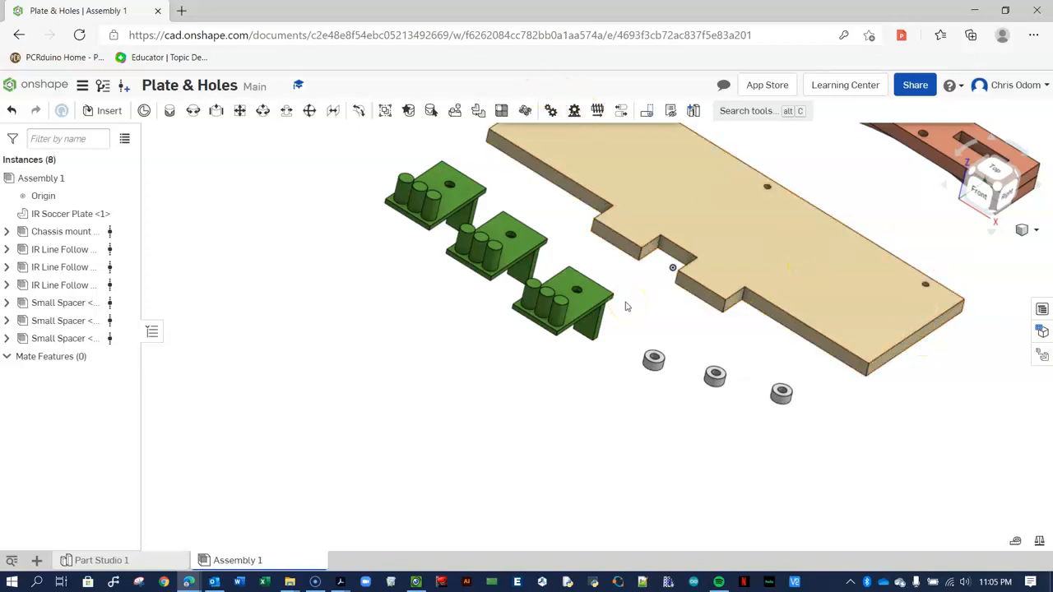
Examine the undersides of the IR line follow sensors, the small spacers and the plate around their mounting holes
{"action": "left_click", "coordinate": [578, 353]}
{"action": "scroll", "coordinate": [563, 309], "scroll_direction": "up", "scroll_amount": 2}
{"action": "right_click_drag", "start_coordinate": [604, 365], "coordinate": [576, 292]}
{"action": "left_click", "coordinate": [576, 292]}
{"action": "mouse_move", "coordinate": [553, 285]}
{"action": "right_mouse_down"}
{"action": "mouse_move", "coordinate": [564, 301]}
{"action": "mouse_move", "coordinate": [540, 308]}
{"action": "mouse_move", "coordinate": [559, 307]}
{"action": "mouse_move", "coordinate": [567, 292]}
{"action": "right_mouse_up"}
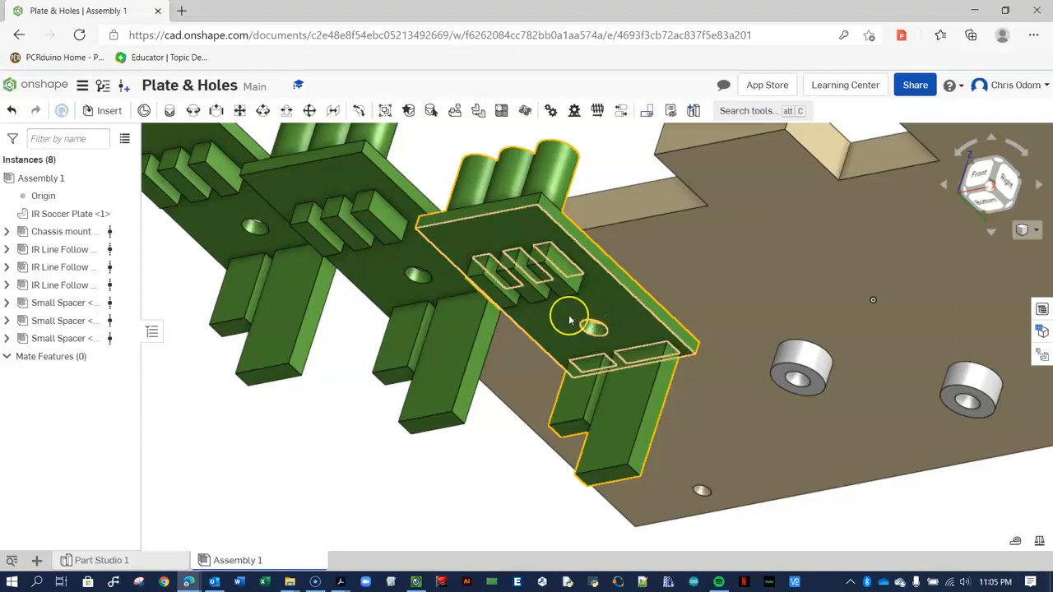
{"action": "scroll", "coordinate": [565, 306], "scroll_direction": "down", "scroll_amount": 5}
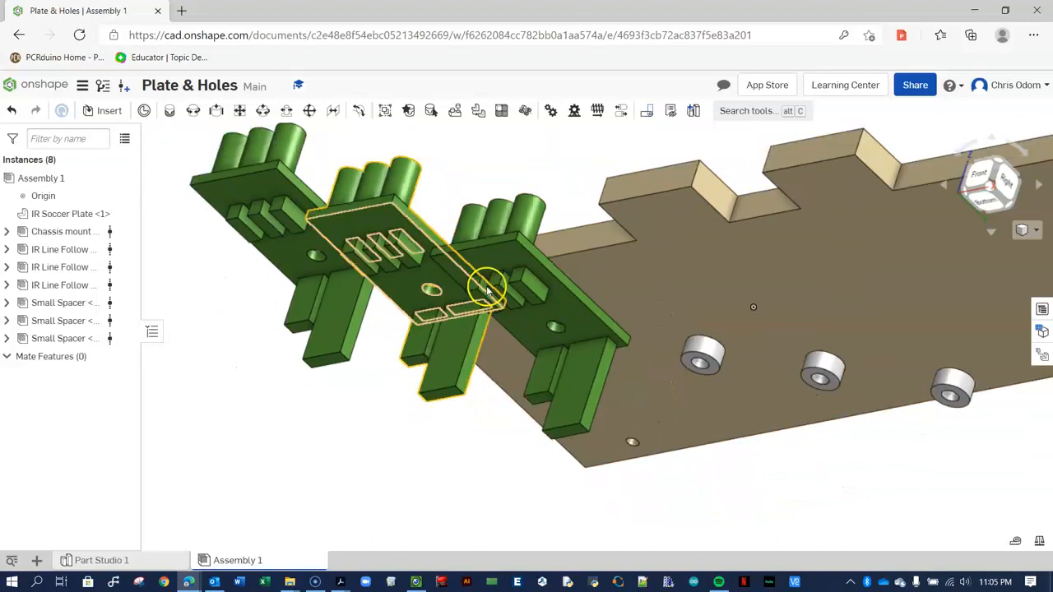
{"action": "right_click", "coordinate": [519, 158]}
{"action": "left_click", "coordinate": [656, 222]}
{"action": "right_click_drag", "start_coordinate": [689, 163], "coordinate": [765, 311]}
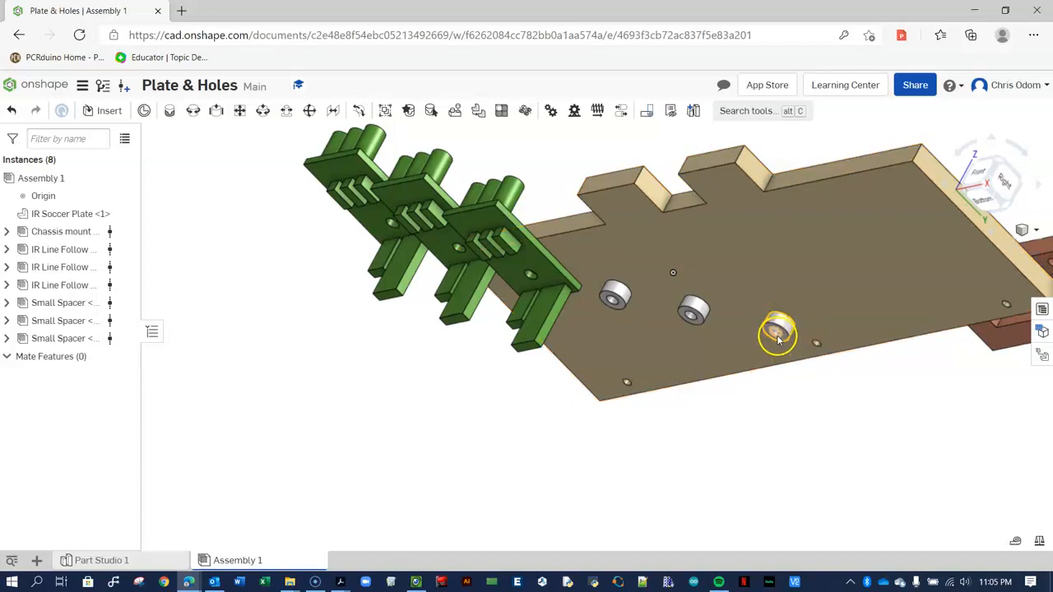
{"action": "right_click_drag", "start_coordinate": [790, 242], "coordinate": [766, 329]}
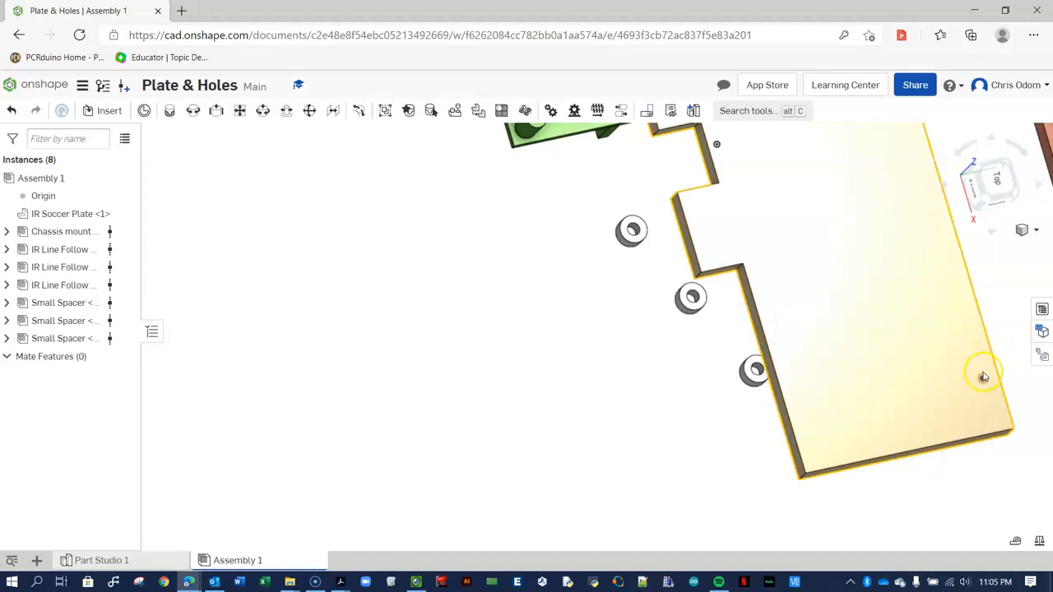
{"action": "right_click_drag", "start_coordinate": [688, 436], "coordinate": [761, 378]}
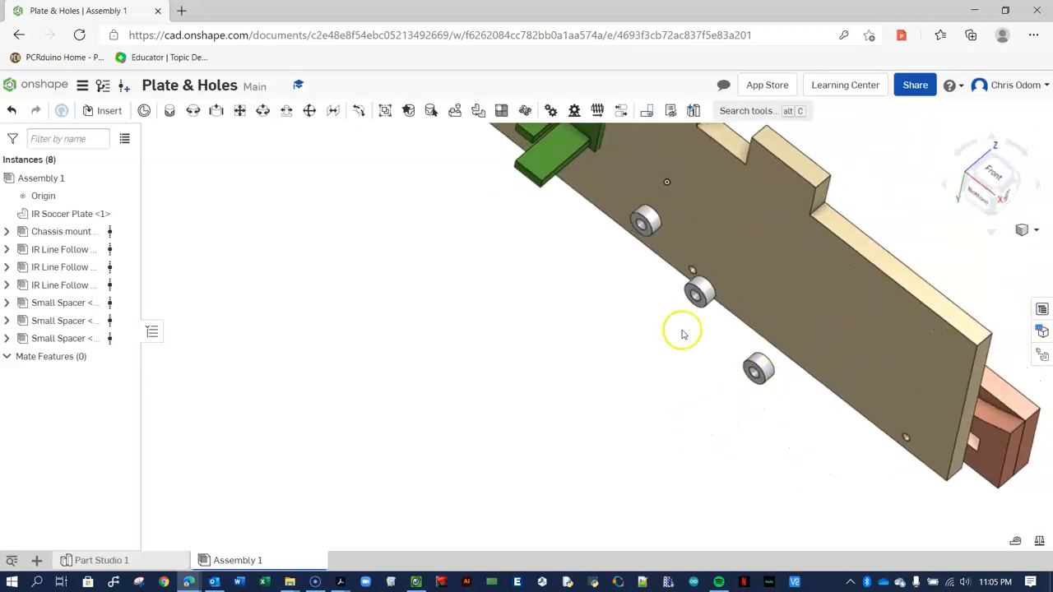
Add a Fastened mate joining the rightmost small spacer's bottom hole edge to the top of the plate's right-end rear hole
{"action": "left_click", "coordinate": [170, 112]}
{"action": "scroll", "coordinate": [755, 390], "scroll_direction": "up", "scroll_amount": 5}
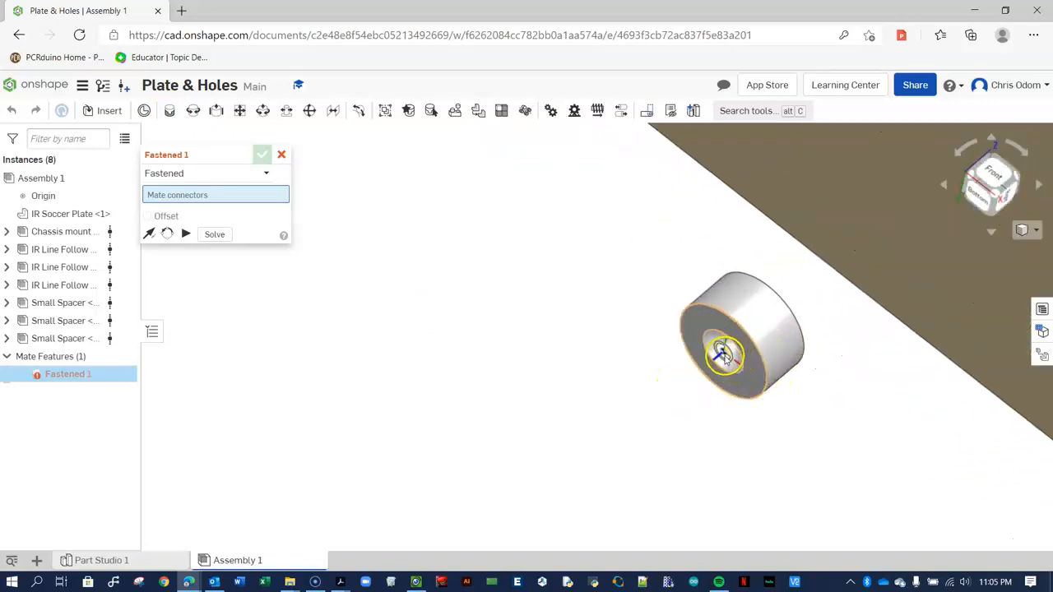
{"action": "scroll", "coordinate": [724, 353], "scroll_direction": "up", "scroll_amount": 6}
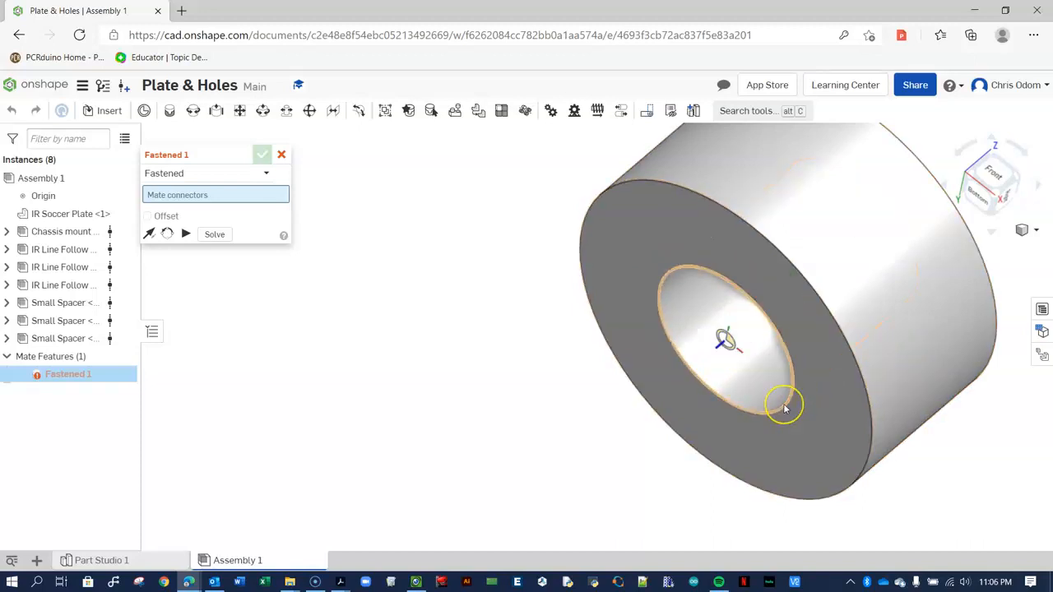
{"action": "left_click", "coordinate": [783, 405]}
{"action": "scroll", "coordinate": [648, 356], "scroll_direction": "down", "scroll_amount": 8}
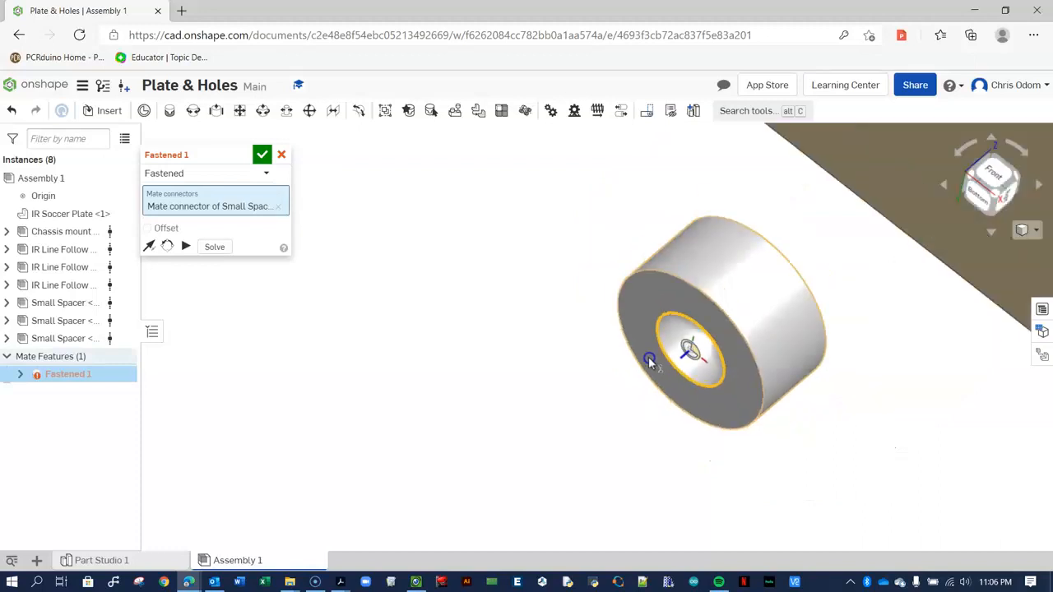
{"action": "scroll", "coordinate": [648, 355], "scroll_direction": "down", "scroll_amount": 6}
{"action": "right_click_drag", "start_coordinate": [663, 280], "coordinate": [588, 297]}
{"action": "scroll", "coordinate": [732, 382], "scroll_direction": "up", "scroll_amount": 10}
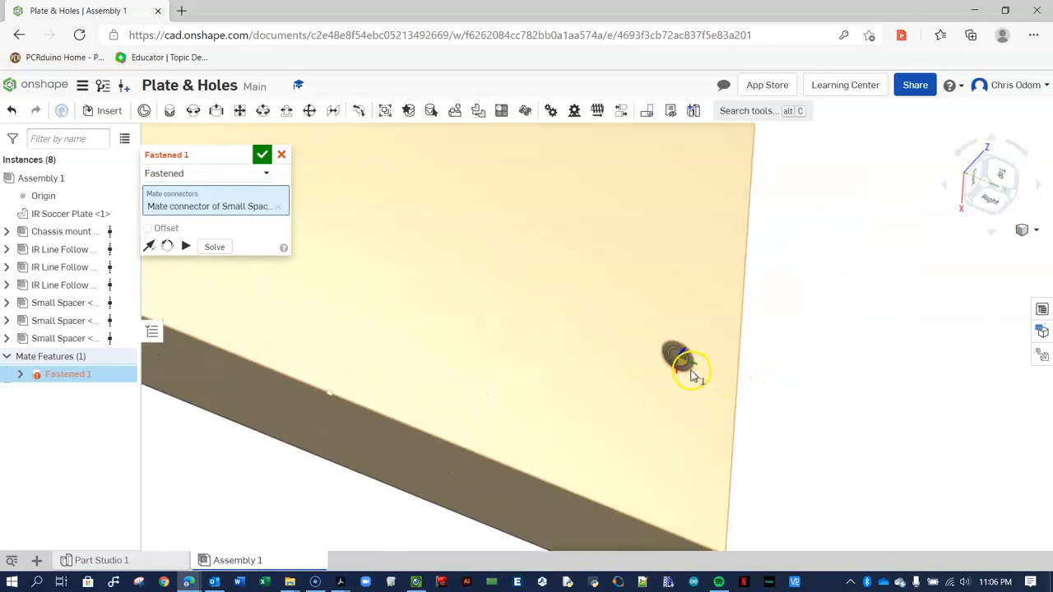
{"action": "left_click", "coordinate": [692, 375]}
{"action": "left_click", "coordinate": [402, 253]}
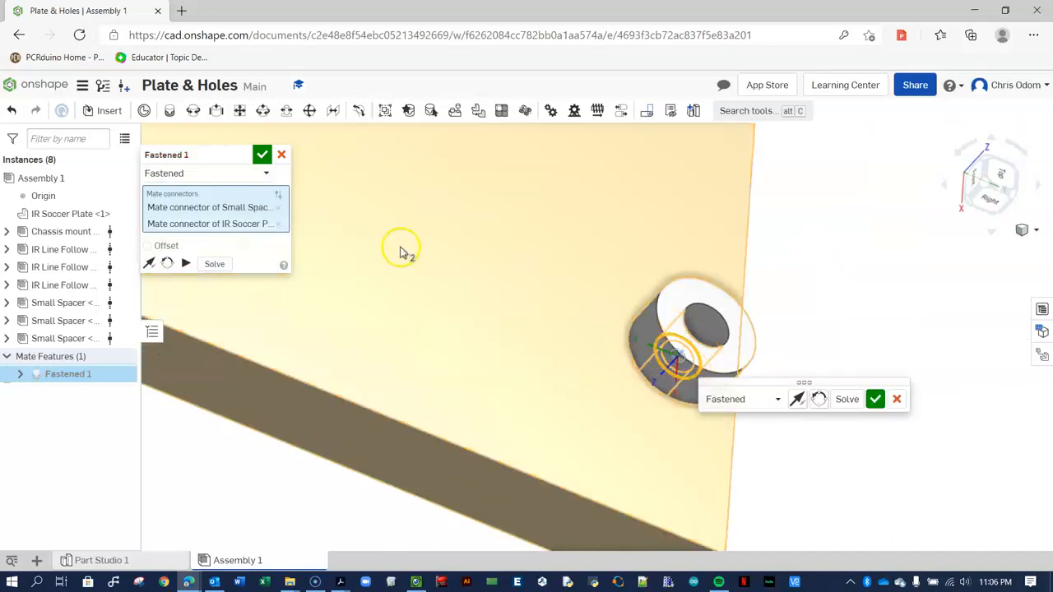
{"action": "left_click", "coordinate": [261, 156]}
Add a Fastened mate joining the middle small spacer's bottom hole to the top of the plate's middle rear hole
{"action": "scroll", "coordinate": [744, 369], "scroll_direction": "down", "scroll_amount": 10}
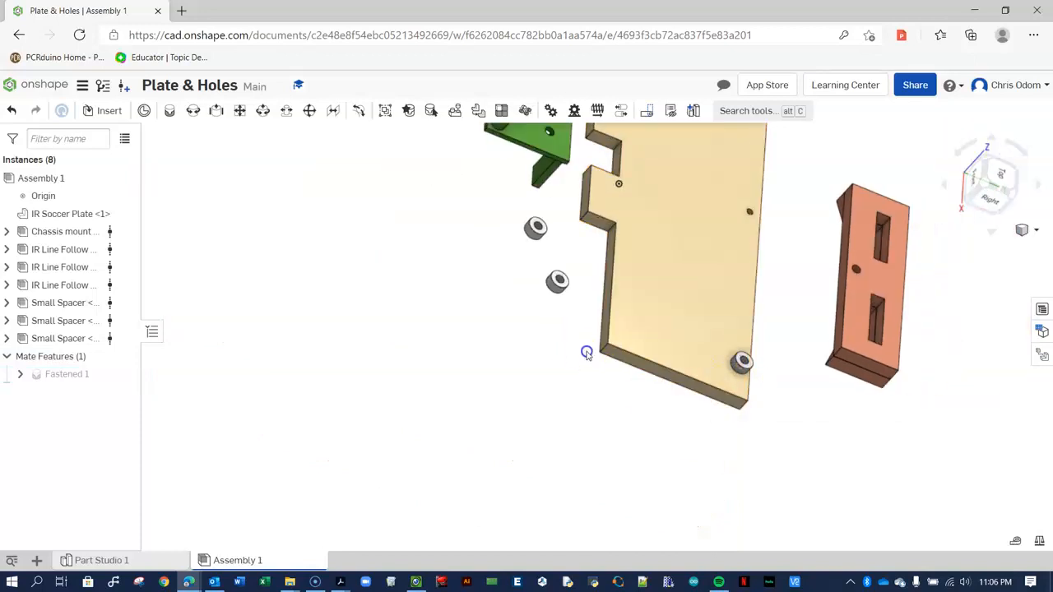
{"action": "left_click", "coordinate": [170, 111]}
{"action": "right_click_drag", "start_coordinate": [524, 334], "coordinate": [629, 251]}
{"action": "scroll", "coordinate": [629, 251], "scroll_direction": "up", "scroll_amount": 5}
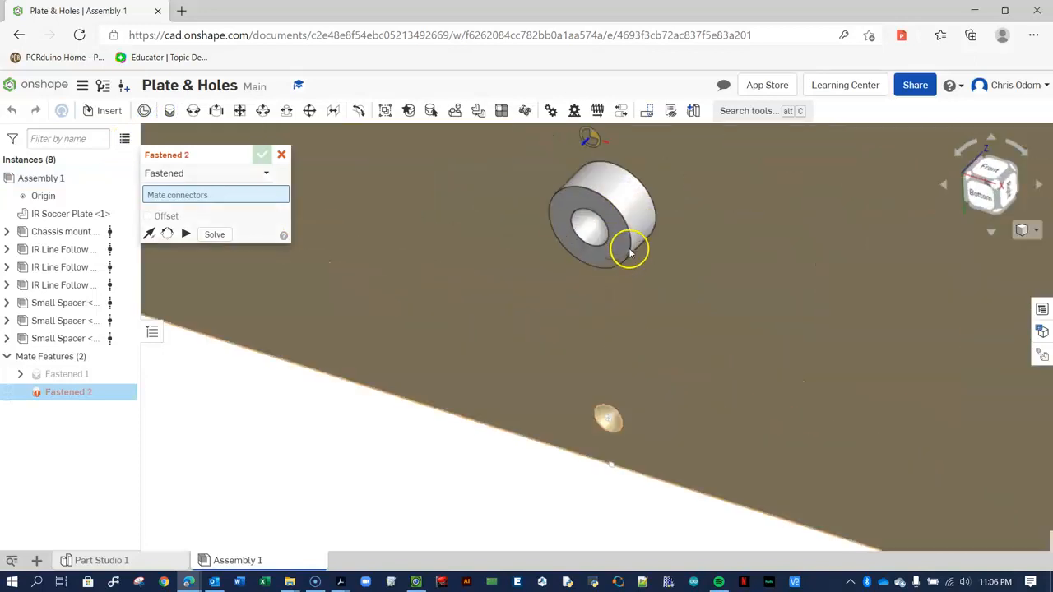
{"action": "left_click", "coordinate": [606, 234]}
{"action": "scroll", "coordinate": [599, 244], "scroll_direction": "down", "scroll_amount": 6}
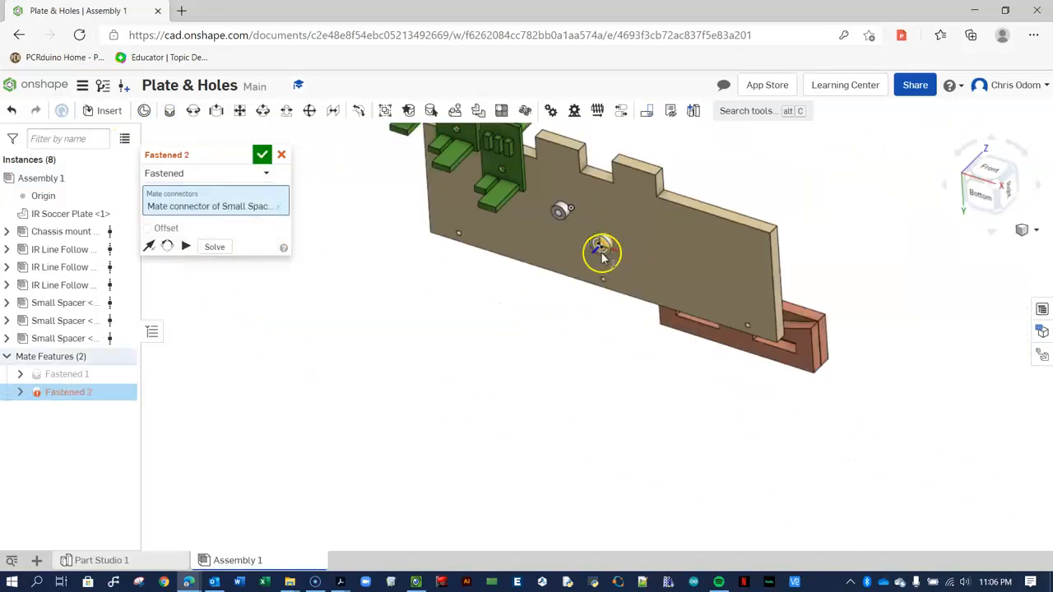
{"action": "right_click_drag", "start_coordinate": [600, 242], "coordinate": [521, 302]}
{"action": "scroll", "coordinate": [639, 235], "scroll_direction": "up", "scroll_amount": 5}
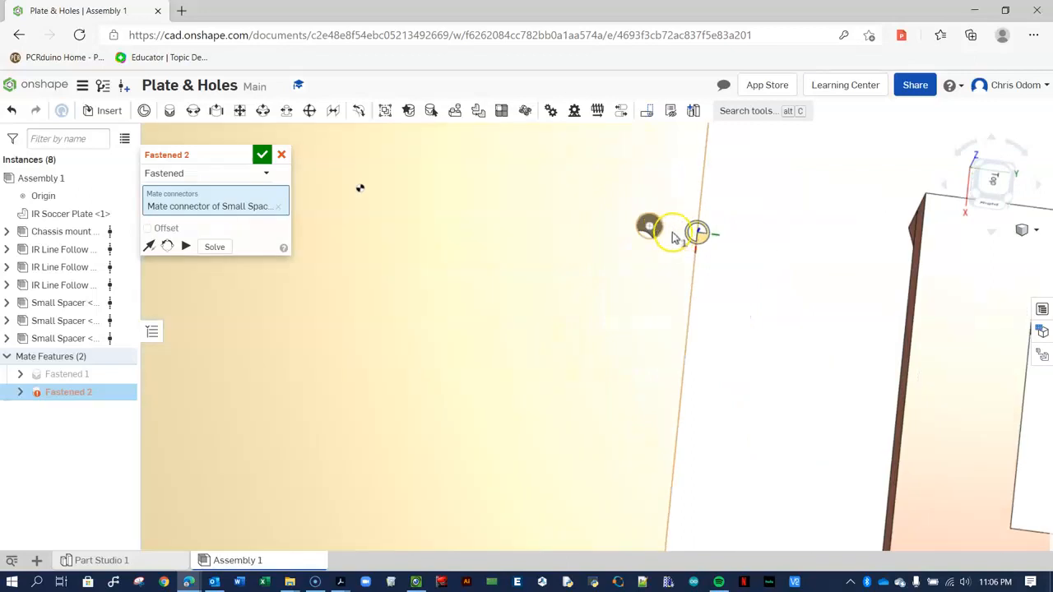
{"action": "right_click_drag", "start_coordinate": [625, 282], "coordinate": [645, 246]}
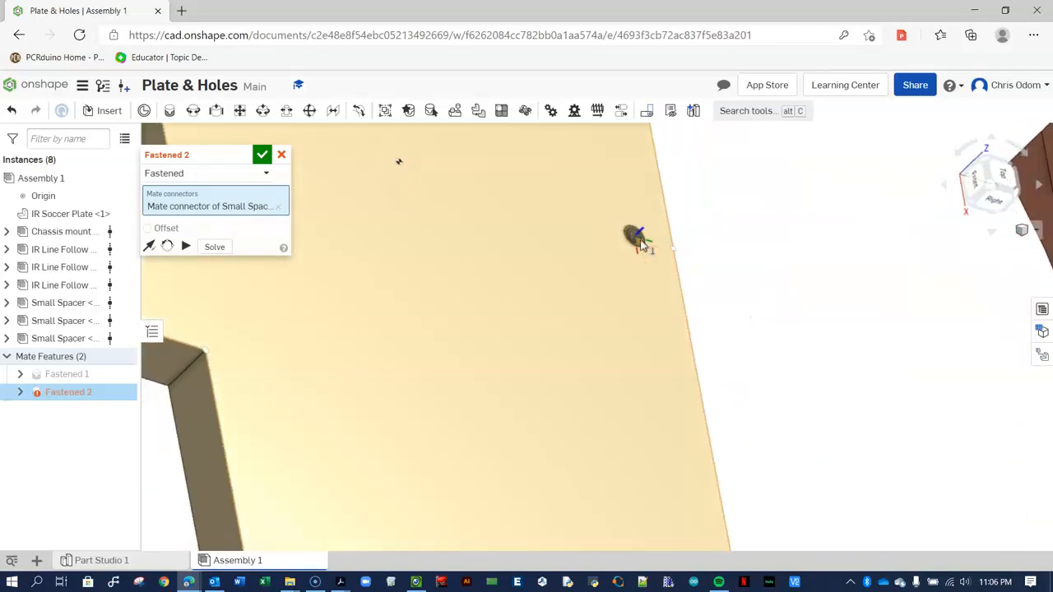
{"action": "left_click", "coordinate": [642, 244]}
{"action": "left_click", "coordinate": [260, 156]}
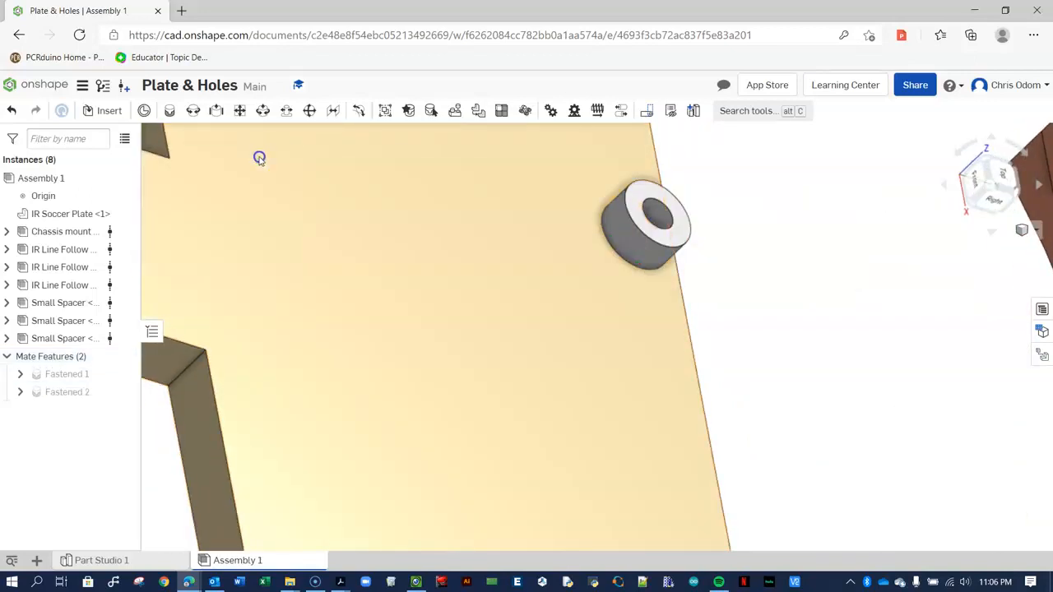
Add a Fastened mate joining the remaining small spacer's bottom face to the top of the plate's left-end rear hole
{"action": "scroll", "coordinate": [554, 327], "scroll_direction": "down", "scroll_amount": 3}
{"action": "scroll", "coordinate": [322, 357], "scroll_direction": "down", "scroll_amount": 2}
{"action": "right_click_drag", "start_coordinate": [283, 365], "coordinate": [367, 360]}
{"action": "scroll", "coordinate": [489, 322], "scroll_direction": "up", "scroll_amount": 5}
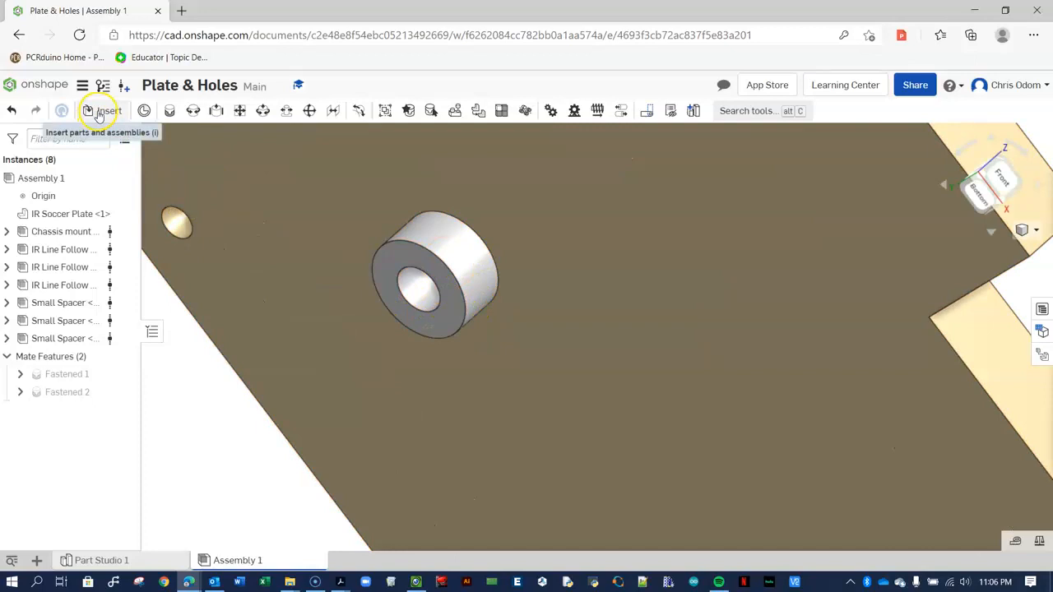
{"action": "left_click", "coordinate": [169, 110]}
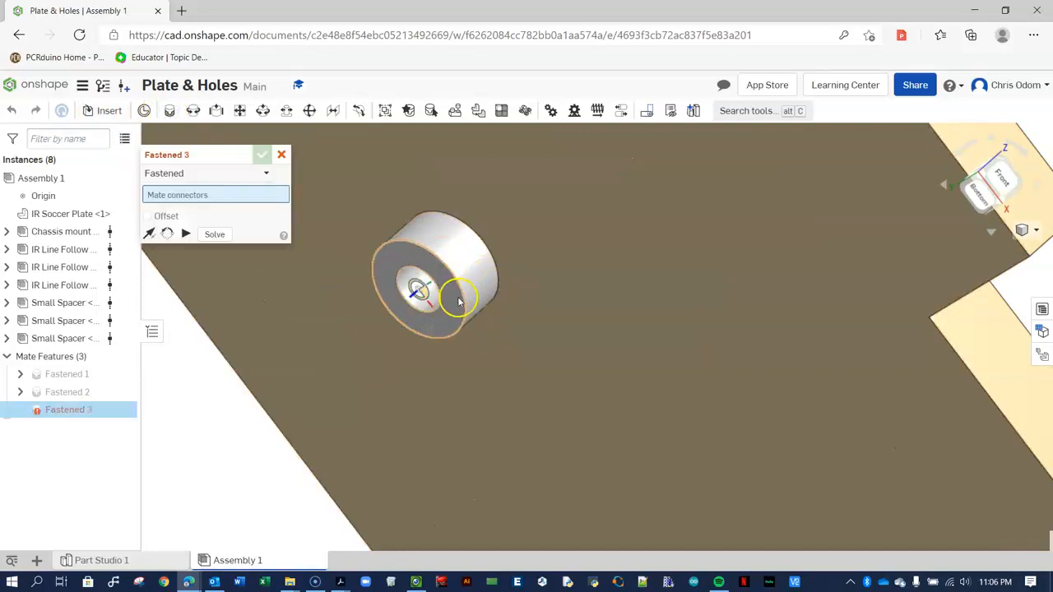
{"action": "left_click", "coordinate": [442, 296]}
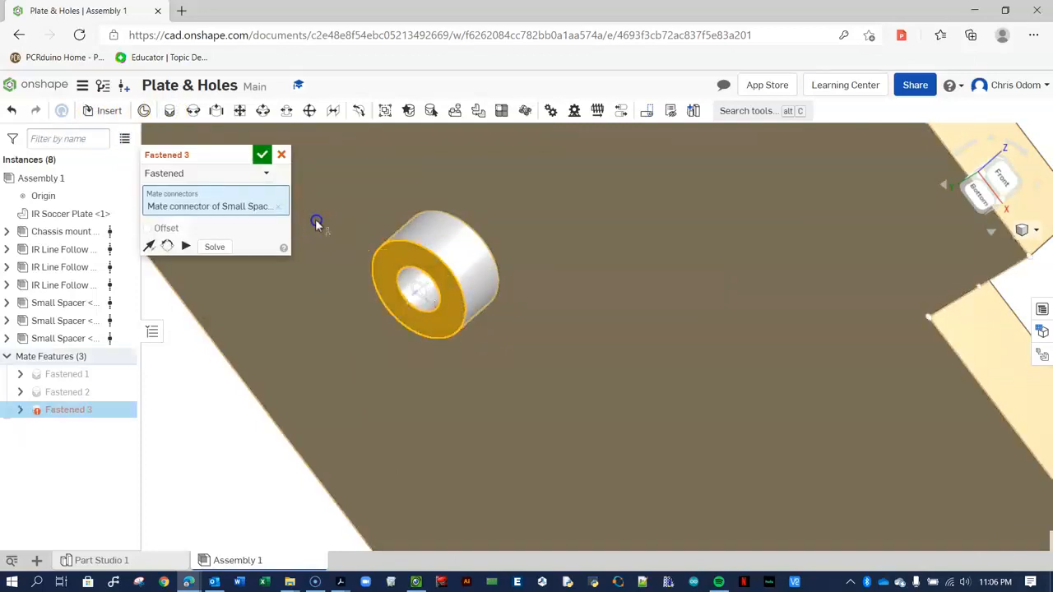
{"action": "scroll", "coordinate": [452, 265], "scroll_direction": "down", "scroll_amount": 5}
{"action": "right_click_drag", "start_coordinate": [451, 265], "coordinate": [527, 137]}
{"action": "scroll", "coordinate": [555, 159], "scroll_direction": "up", "scroll_amount": 5}
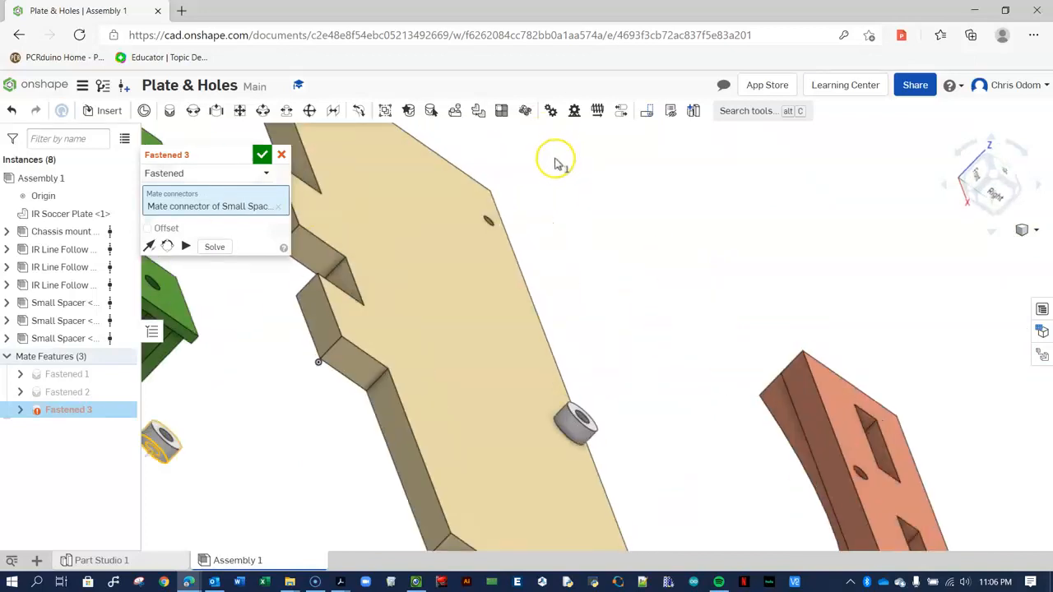
{"action": "left_click", "coordinate": [441, 279]}
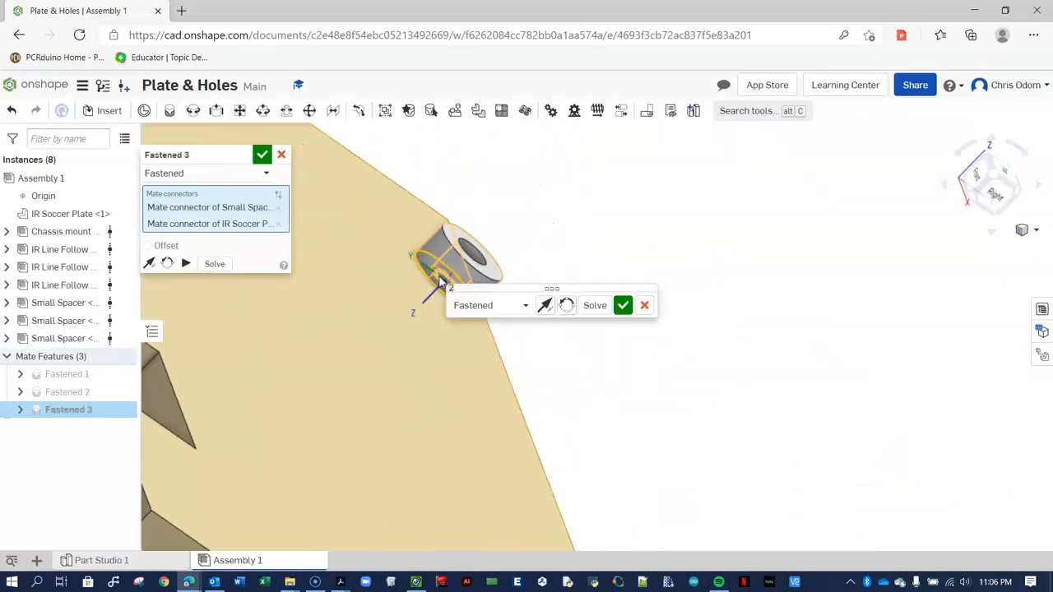
{"action": "left_click", "coordinate": [261, 155]}
Fasten the underside of the rightmost IR line follow sensor's mounting hole to the top hole edge of the spacer at the plate's right end
{"action": "scroll", "coordinate": [348, 263], "scroll_direction": "down", "scroll_amount": 5}
{"action": "right_click_drag", "start_coordinate": [348, 263], "coordinate": [369, 308]}
{"action": "scroll", "coordinate": [232, 312], "scroll_direction": "up", "scroll_amount": 5}
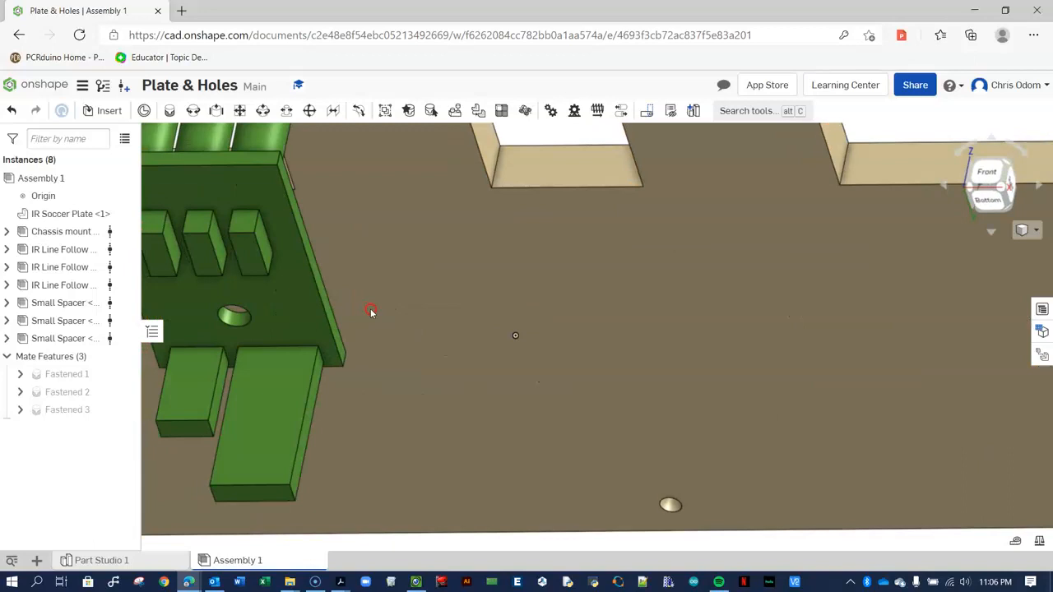
{"action": "left_click", "coordinate": [169, 110]}
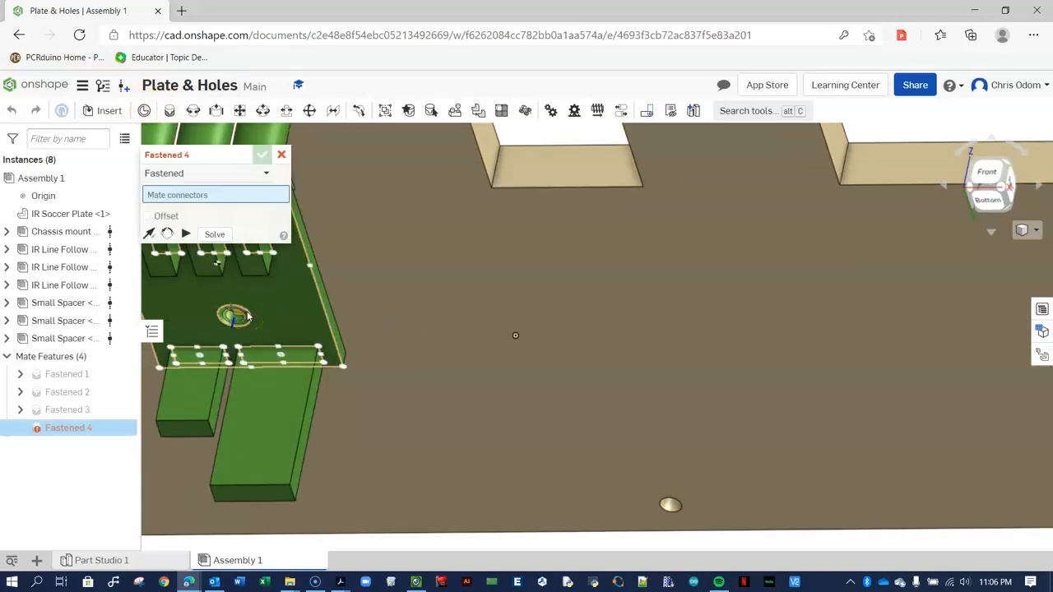
{"action": "scroll", "coordinate": [243, 318], "scroll_direction": "up", "scroll_amount": 3}
{"action": "left_click", "coordinate": [257, 308]}
{"action": "left_click", "coordinate": [252, 309]}
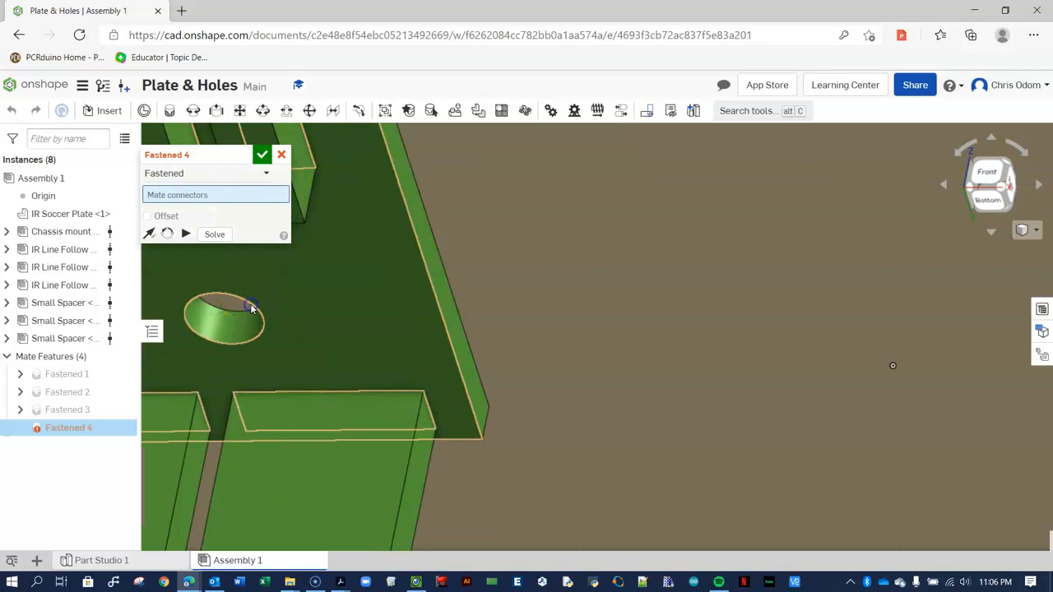
{"action": "scroll", "coordinate": [250, 309], "scroll_direction": "down", "scroll_amount": 5}
{"action": "right_click_drag", "start_coordinate": [316, 264], "coordinate": [288, 323]}
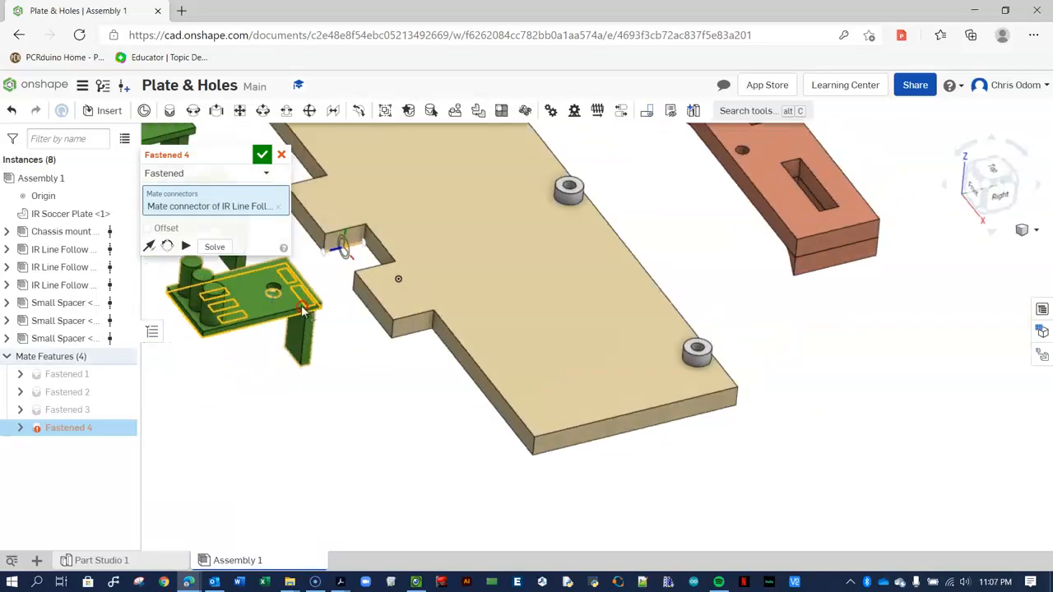
{"action": "scroll", "coordinate": [725, 343], "scroll_direction": "up", "scroll_amount": 6}
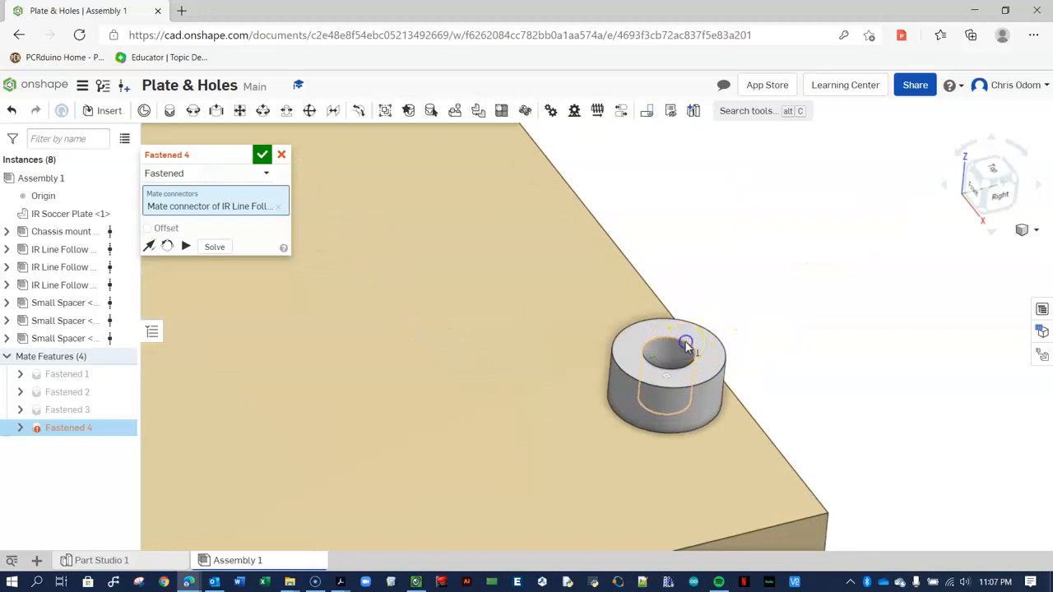
{"action": "left_click", "coordinate": [687, 344]}
{"action": "scroll", "coordinate": [687, 344], "scroll_direction": "down", "scroll_amount": 3}
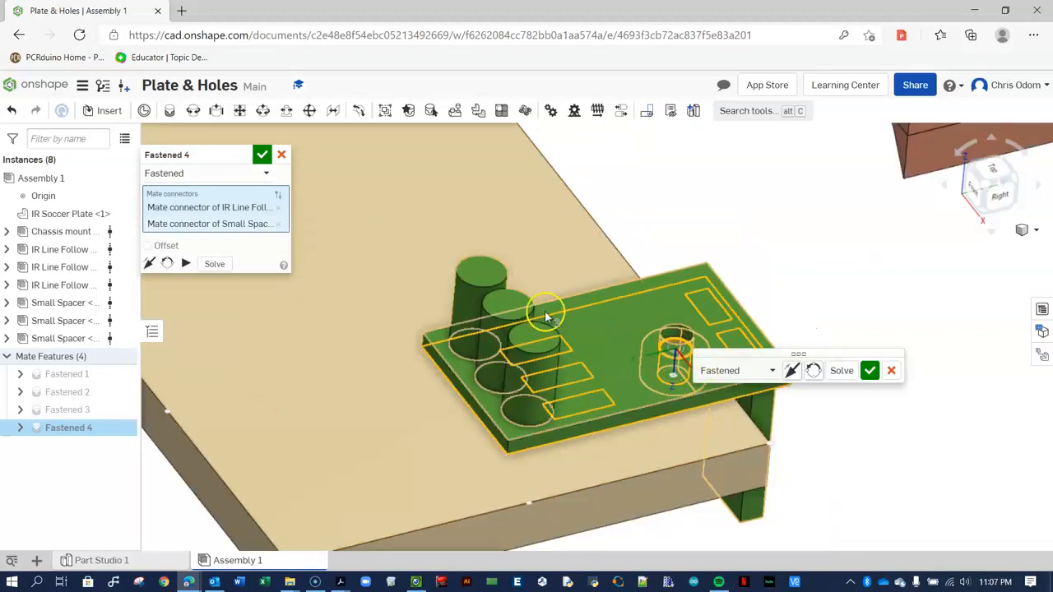
{"action": "left_click", "coordinate": [261, 157]}
{"action": "right_click_drag", "start_coordinate": [625, 395], "coordinate": [679, 434]}
{"action": "scroll", "coordinate": [629, 452], "scroll_direction": "up", "scroll_amount": 2}
{"action": "right_click_drag", "start_coordinate": [612, 480], "coordinate": [611, 475]}
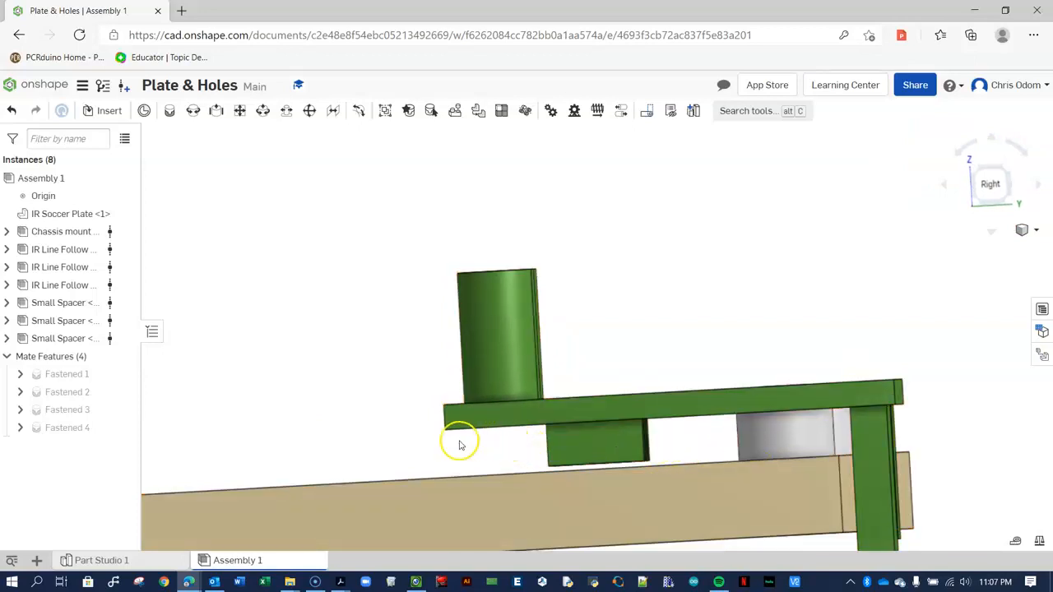
Add a Fastened mate joining the underside of another sensor's mounting hole to the top hole edge of the plate's middle spacer
{"action": "right_click_drag", "start_coordinate": [348, 417], "coordinate": [350, 421]}
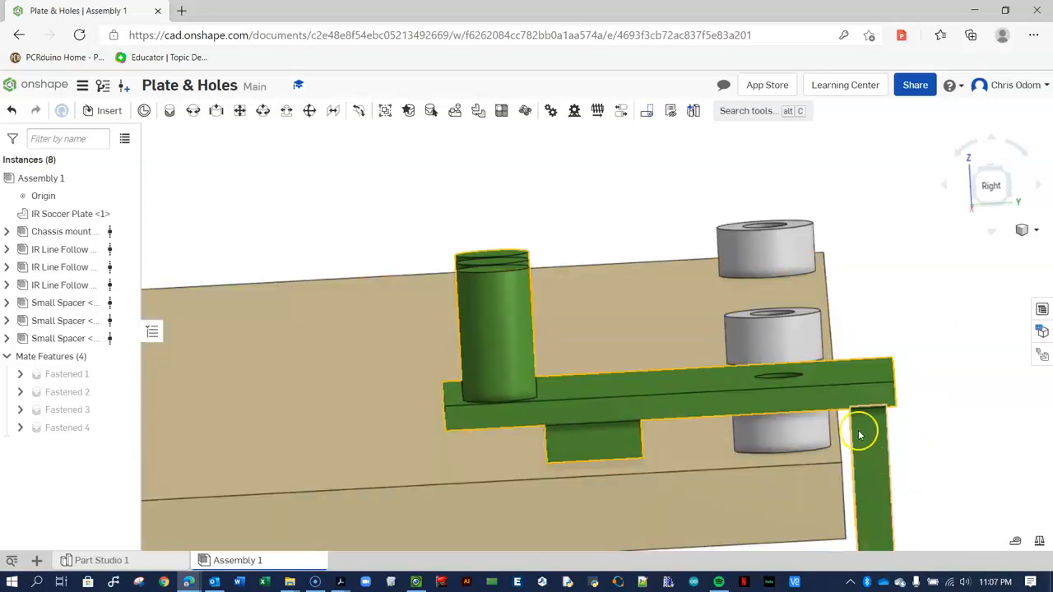
{"action": "right_click_drag", "start_coordinate": [859, 436], "coordinate": [861, 458]}
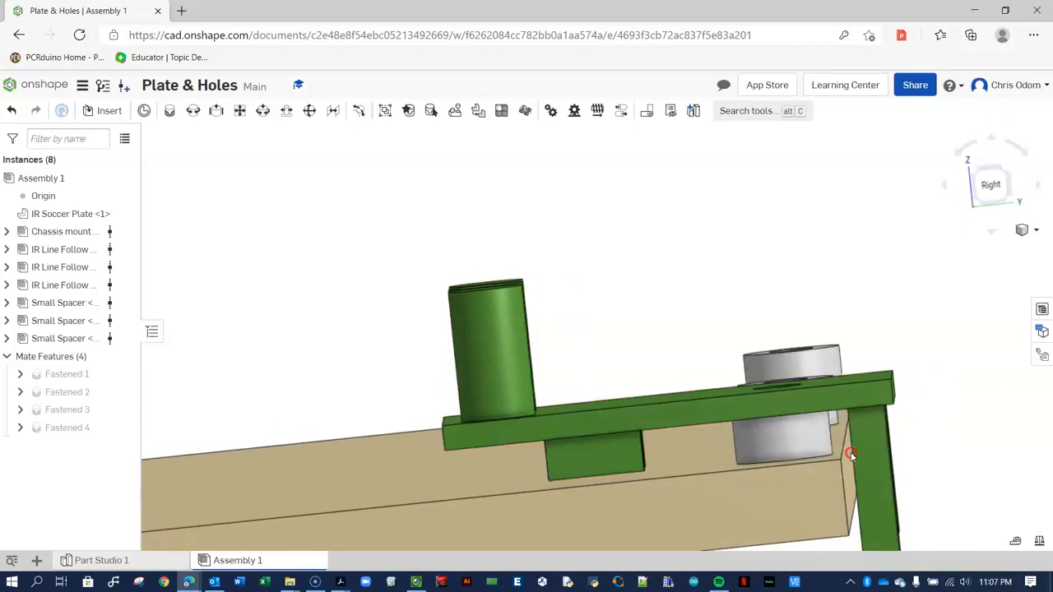
{"action": "right_click_drag", "start_coordinate": [851, 454], "coordinate": [847, 451]}
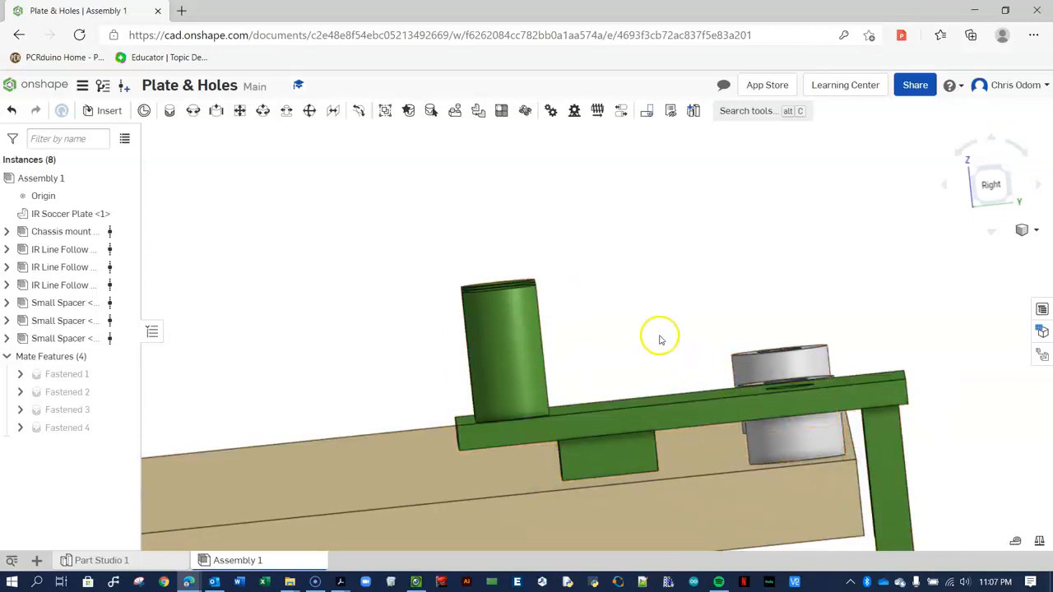
{"action": "right_click_drag", "start_coordinate": [624, 318], "coordinate": [640, 330]}
{"action": "scroll", "coordinate": [722, 329], "scroll_direction": "down", "scroll_amount": 7}
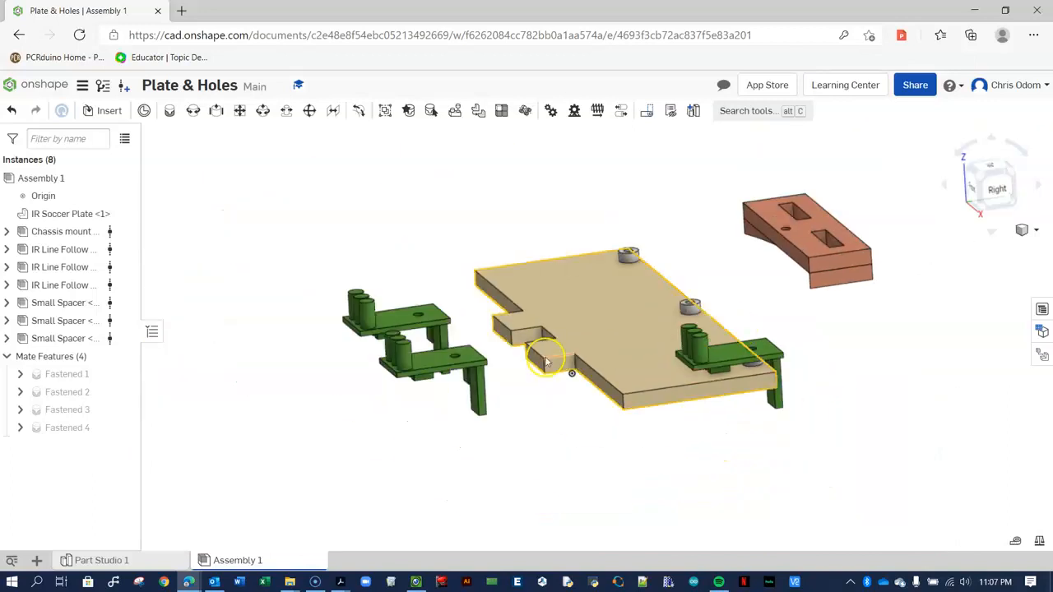
{"action": "right_click_drag", "start_coordinate": [490, 387], "coordinate": [495, 355]}
{"action": "scroll", "coordinate": [496, 355], "scroll_direction": "up", "scroll_amount": 6}
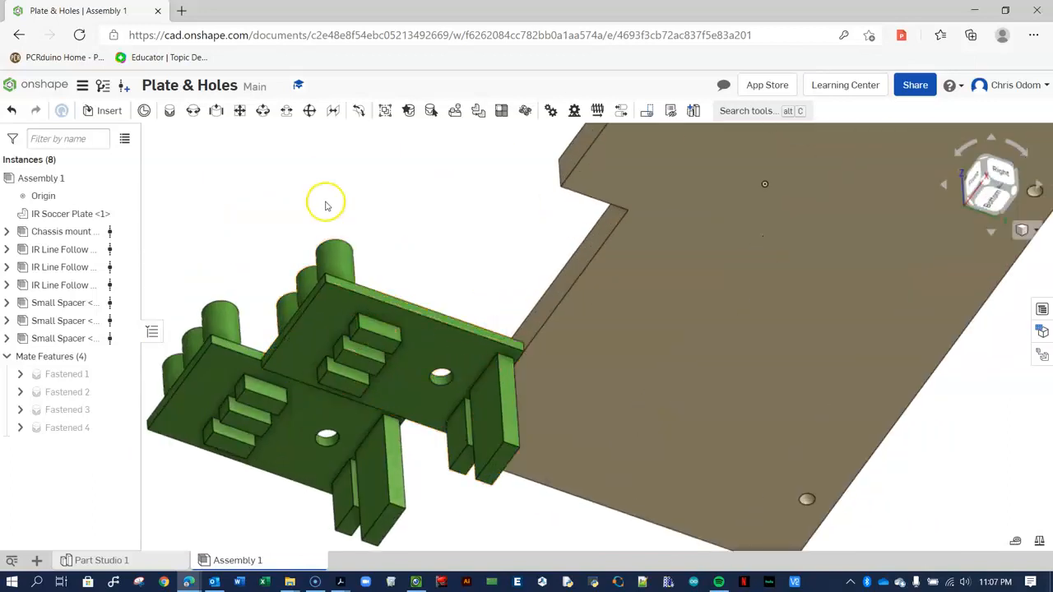
{"action": "left_click", "coordinate": [170, 112]}
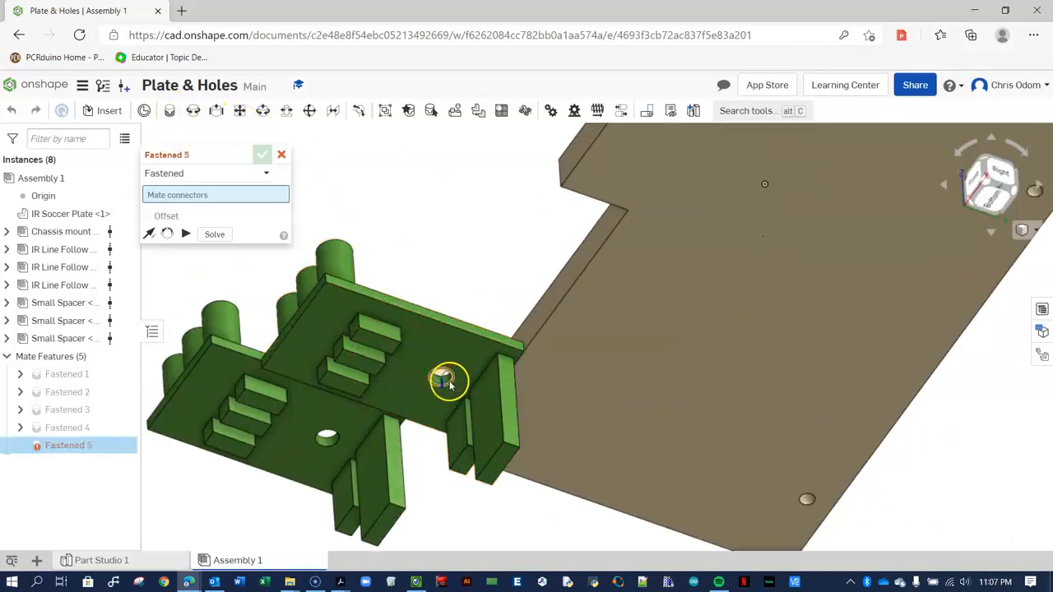
{"action": "left_click", "coordinate": [448, 382]}
{"action": "scroll", "coordinate": [467, 382], "scroll_direction": "down", "scroll_amount": 5}
{"action": "right_click_drag", "start_coordinate": [486, 315], "coordinate": [485, 383]}
{"action": "scroll", "coordinate": [685, 255], "scroll_direction": "up", "scroll_amount": 8}
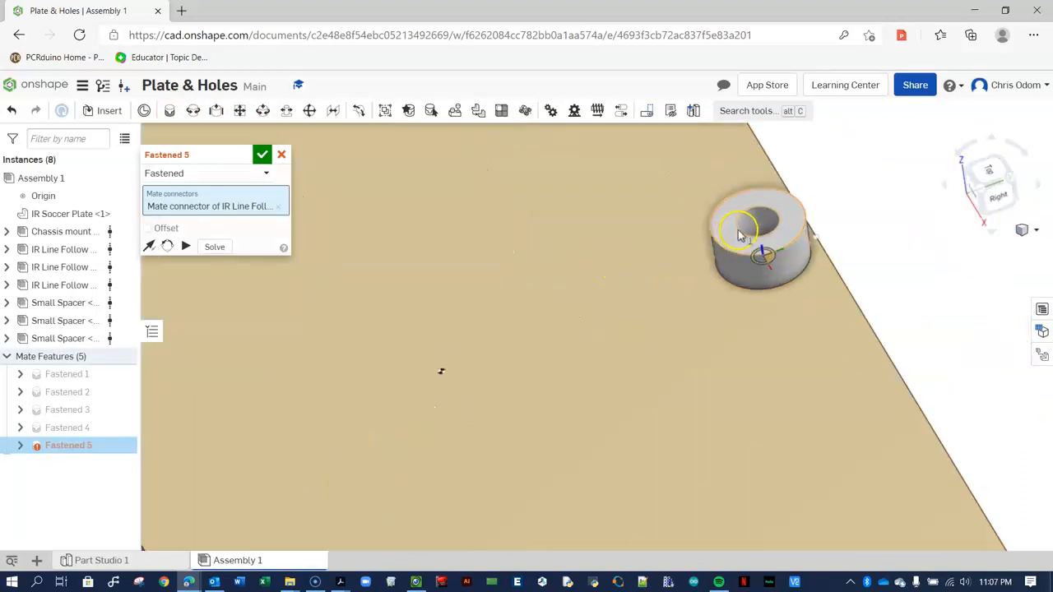
{"action": "left_click", "coordinate": [770, 213]}
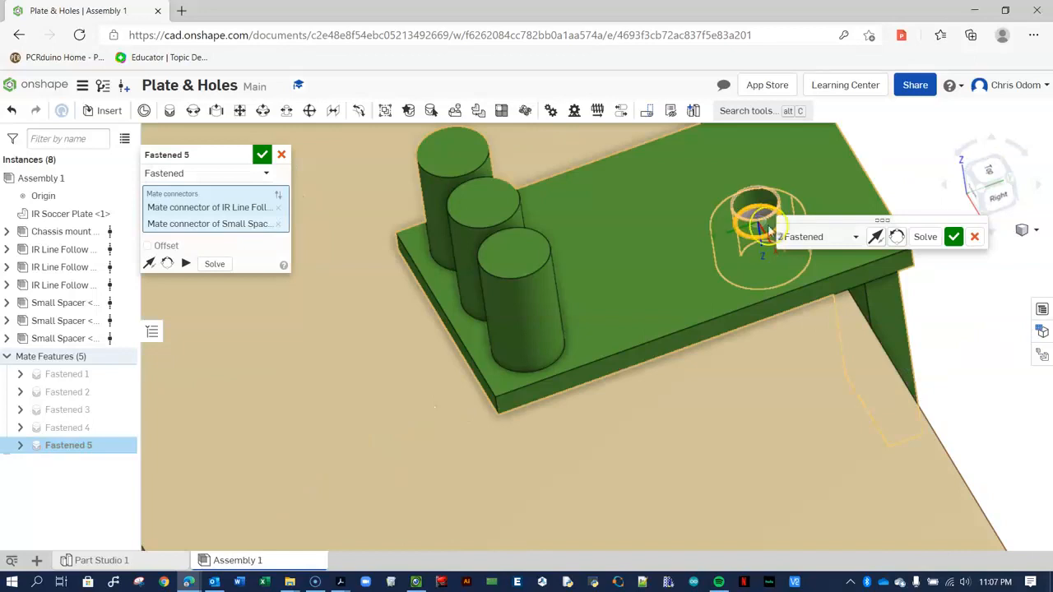
{"action": "scroll", "coordinate": [699, 246], "scroll_direction": "down", "scroll_amount": 6}
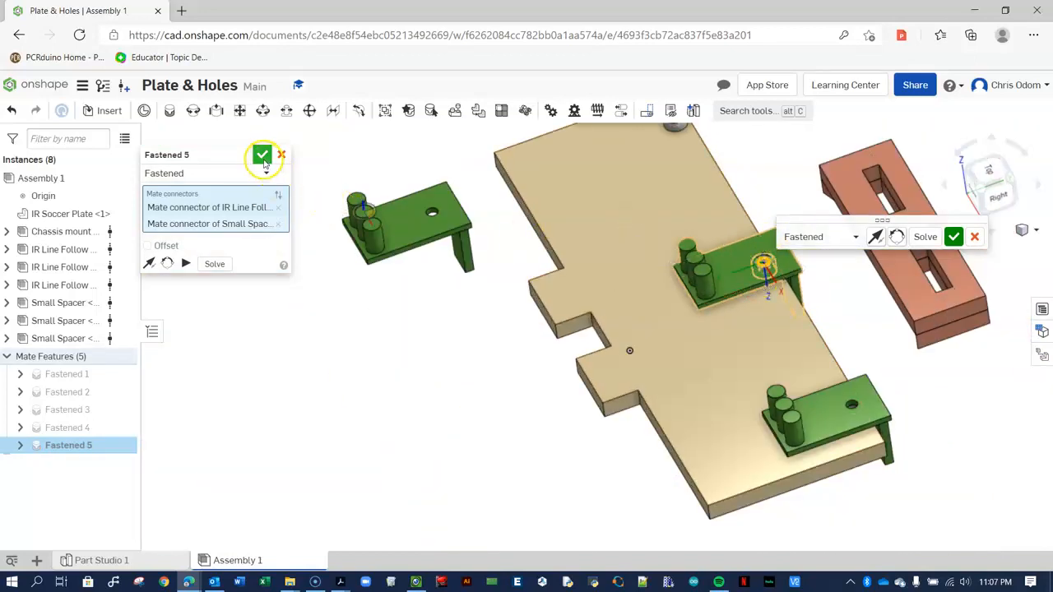
{"action": "left_click", "coordinate": [263, 156]}
Fasten the underside of the last loose IR line follow sensor's mounting hole to the top hole edge of the plate's left-end spacer
{"action": "right_click_drag", "start_coordinate": [418, 314], "coordinate": [430, 233]}
{"action": "left_click", "coordinate": [169, 111]}
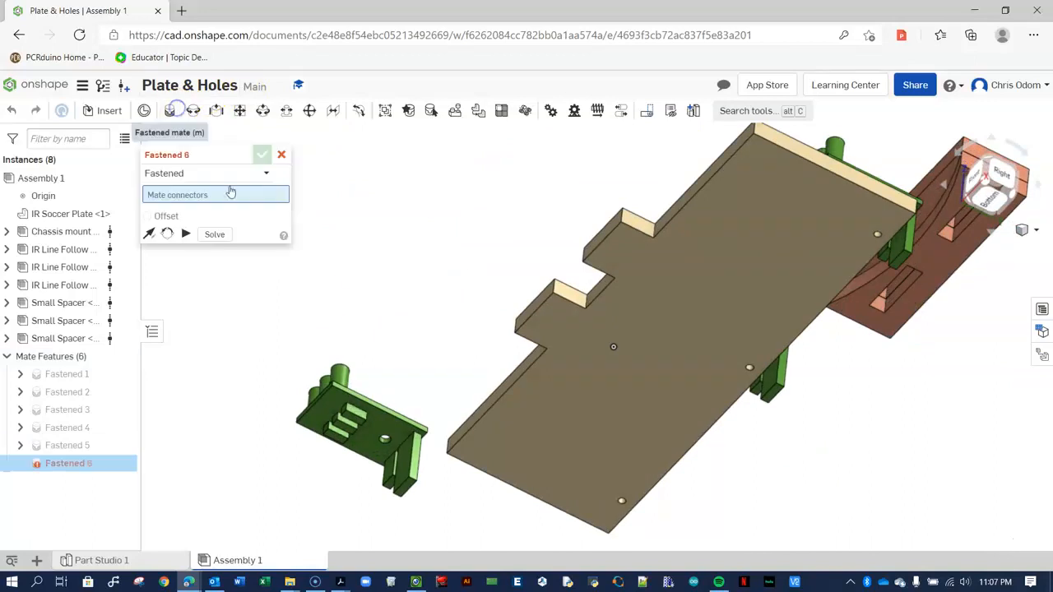
{"action": "scroll", "coordinate": [383, 436], "scroll_direction": "up", "scroll_amount": 5}
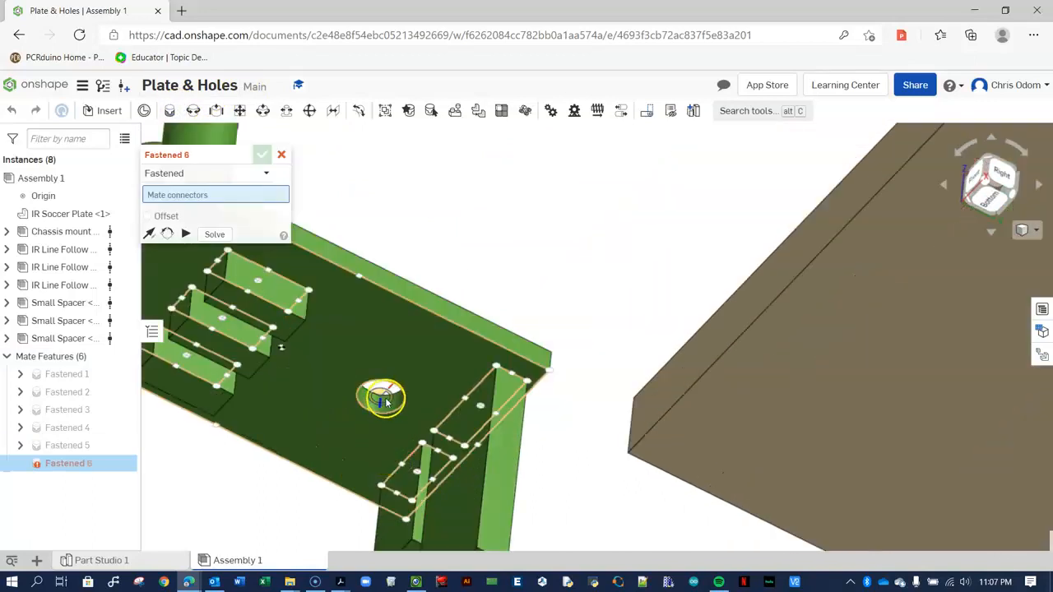
{"action": "left_click", "coordinate": [384, 401]}
{"action": "scroll", "coordinate": [460, 304], "scroll_direction": "down", "scroll_amount": 8}
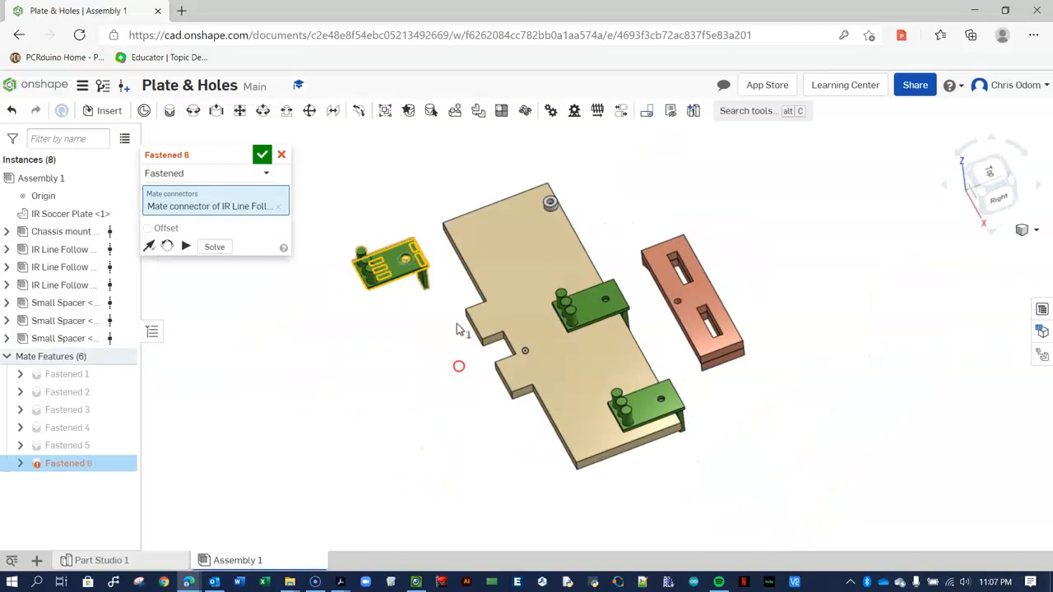
{"action": "scroll", "coordinate": [575, 164], "scroll_direction": "up", "scroll_amount": 7}
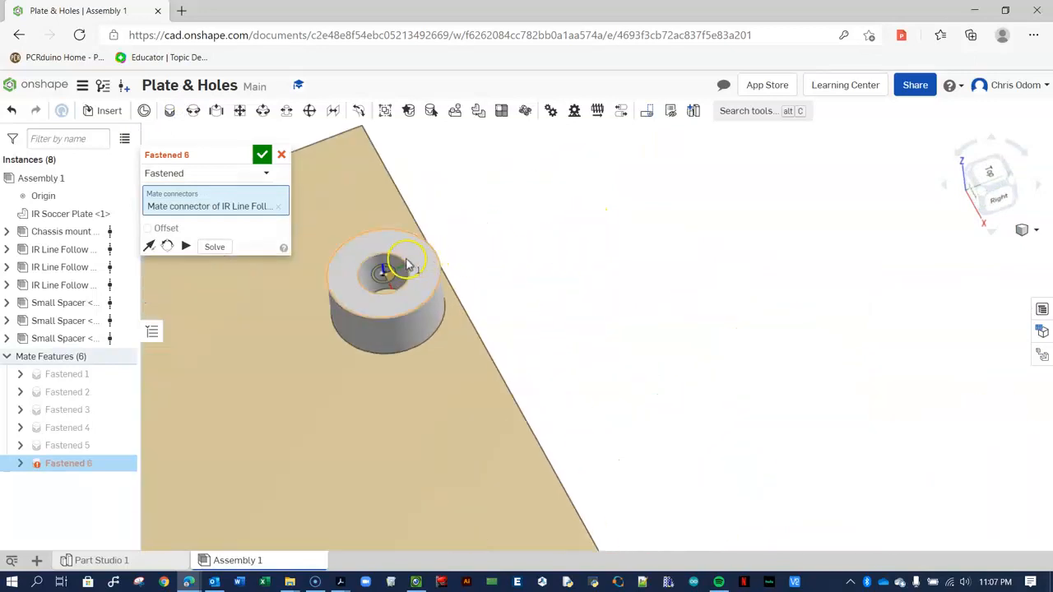
{"action": "left_click", "coordinate": [405, 262]}
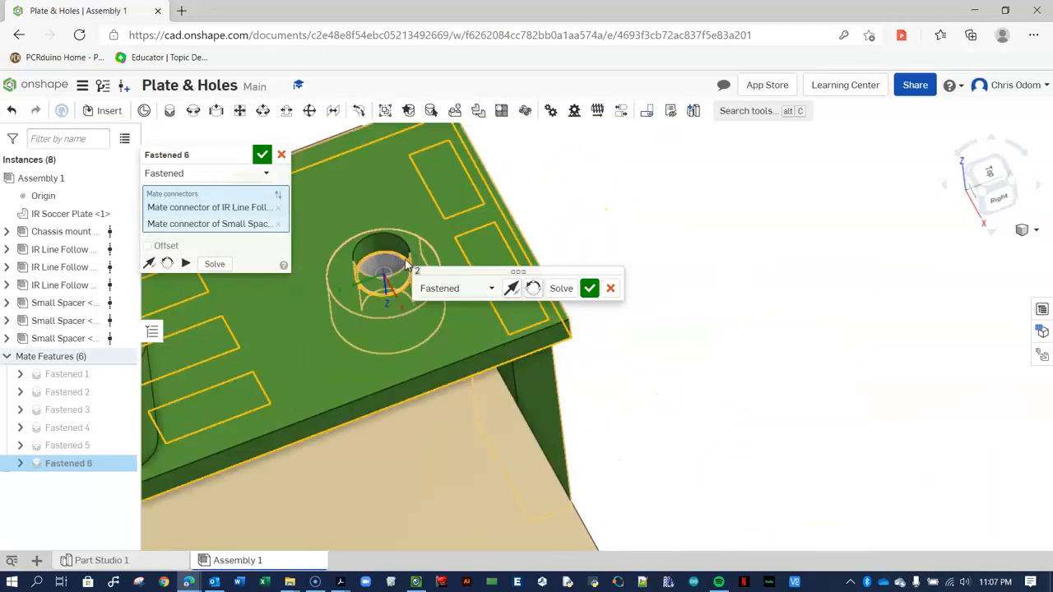
{"action": "left_click", "coordinate": [262, 155]}
{"action": "left_click", "coordinate": [451, 308]}
Examine how the plate's two front tabs correspond to the slots in the chassis mount
{"action": "scroll", "coordinate": [592, 364], "scroll_direction": "down", "scroll_amount": 10}
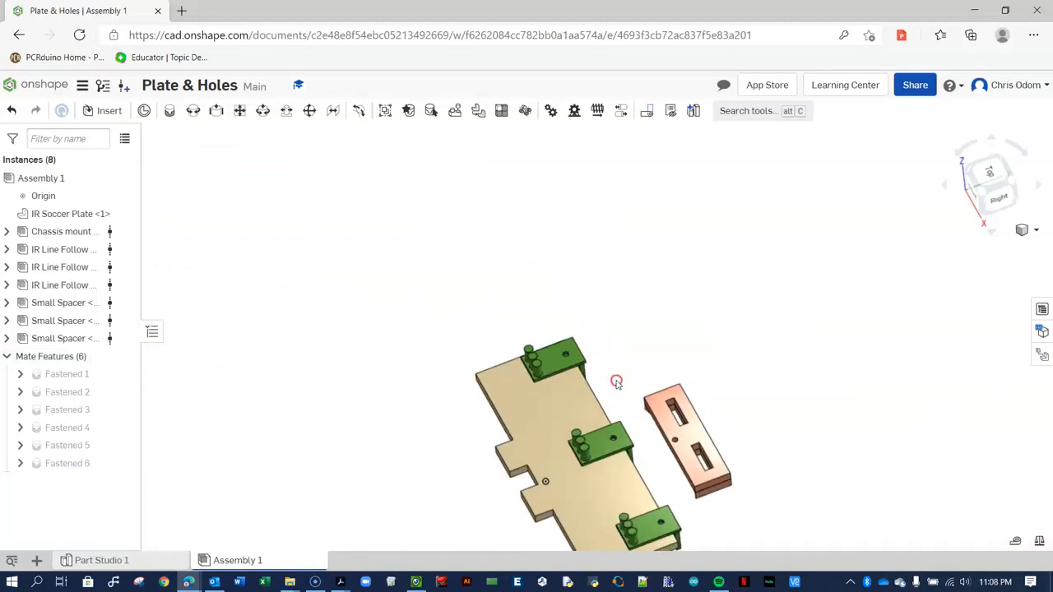
{"action": "right_click_drag", "start_coordinate": [615, 346], "coordinate": [611, 354]}
{"action": "left_click", "coordinate": [597, 493]}
{"action": "right_click_drag", "start_coordinate": [665, 479], "coordinate": [694, 485]}
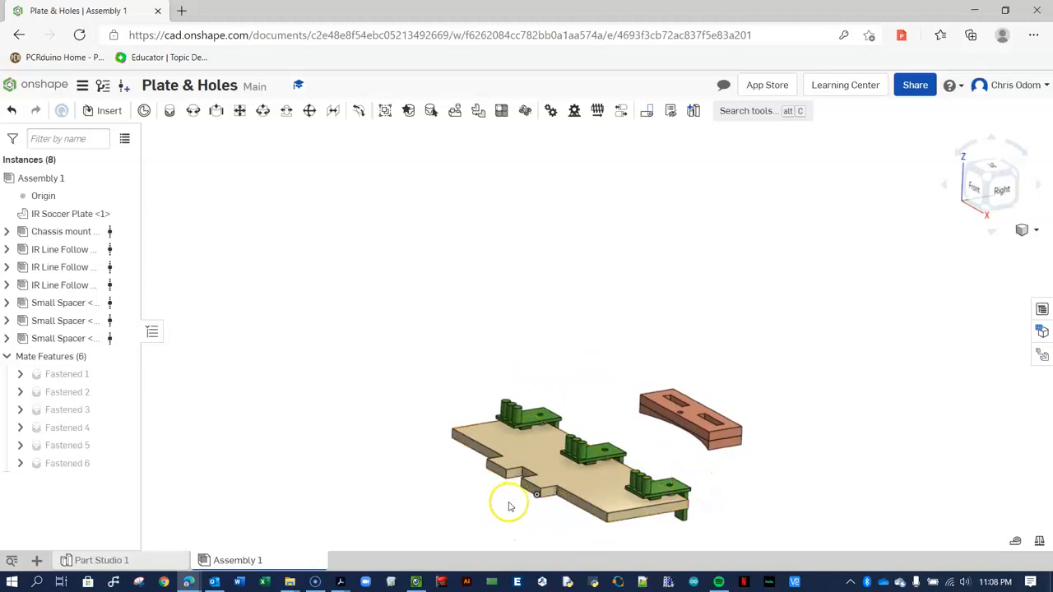
{"action": "scroll", "coordinate": [505, 502], "scroll_direction": "up", "scroll_amount": 5}
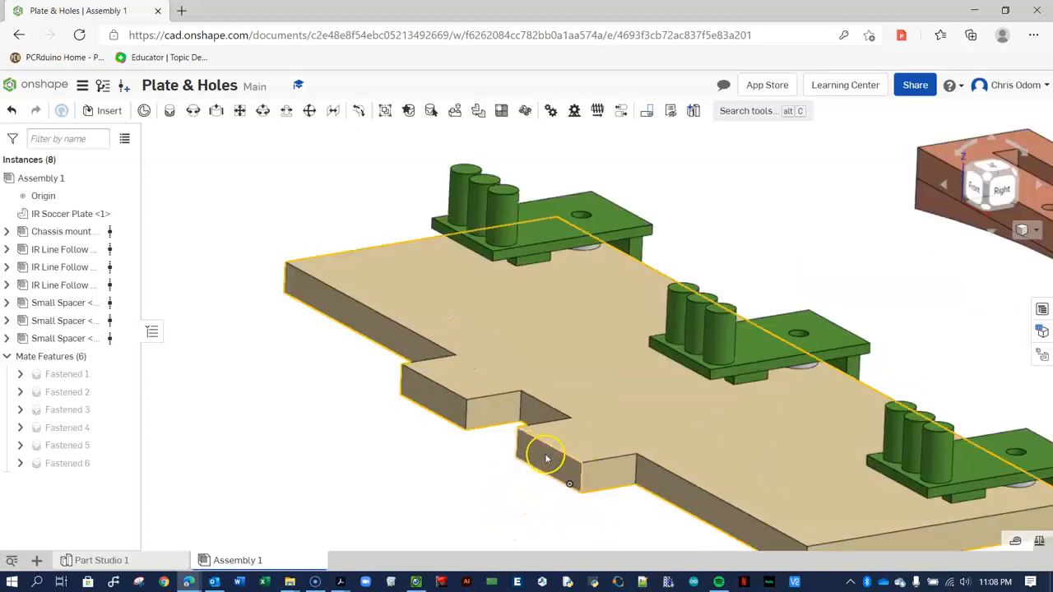
{"action": "scroll", "coordinate": [501, 459], "scroll_direction": "down", "scroll_amount": 5}
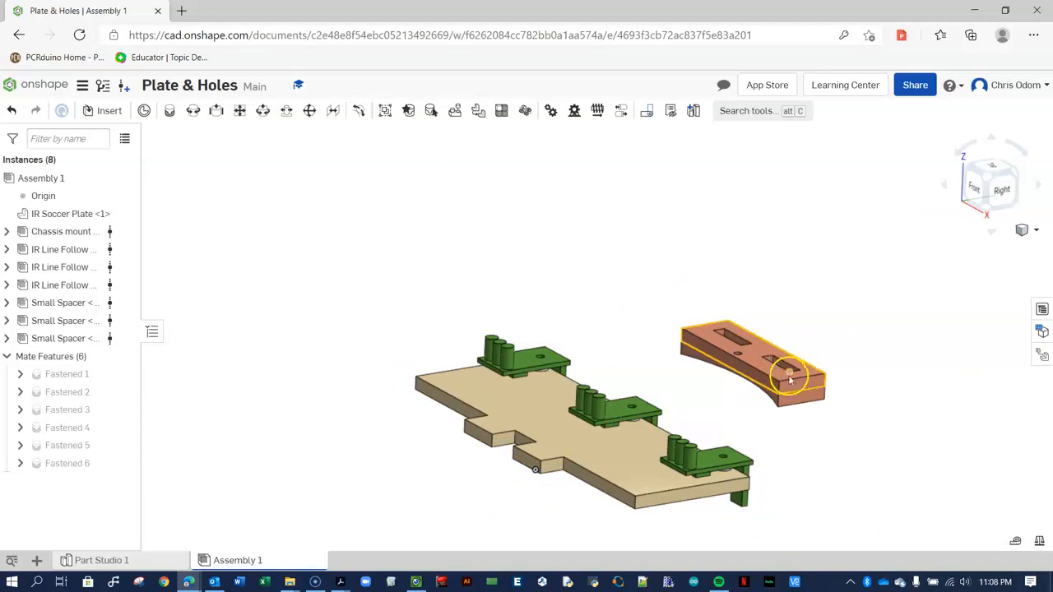
{"action": "scroll", "coordinate": [482, 465], "scroll_direction": "up", "scroll_amount": 5}
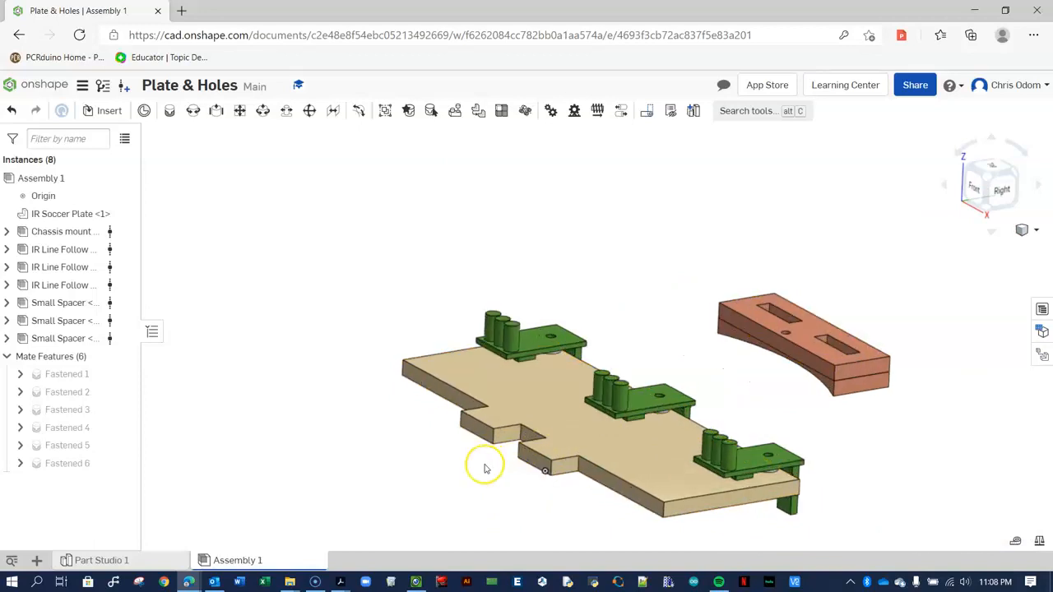
{"action": "scroll", "coordinate": [485, 469], "scroll_direction": "up", "scroll_amount": 1}
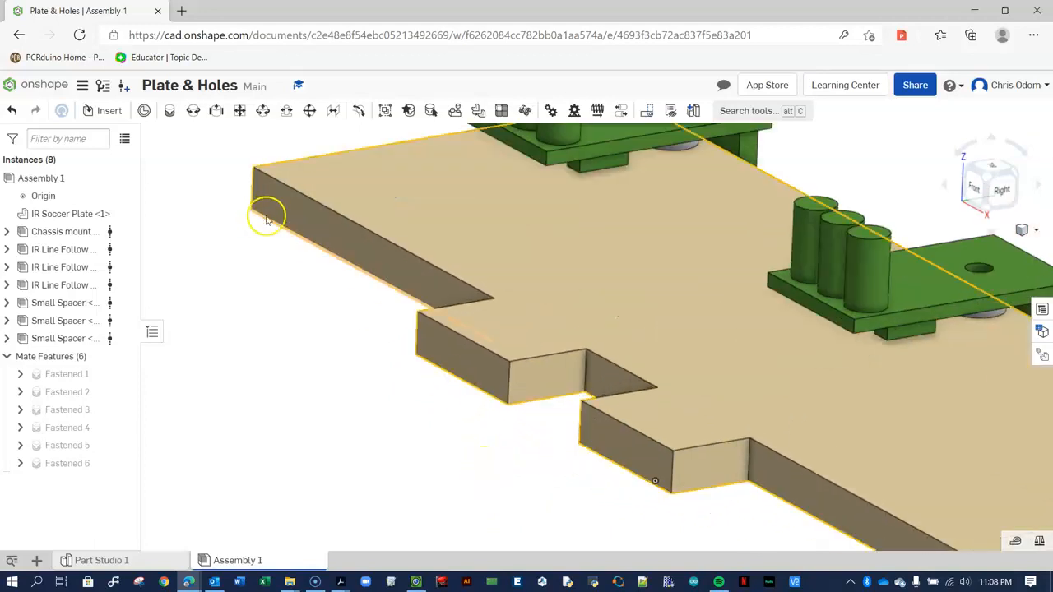
Add a Fastened mate joining the centre of the plate's right front tab end face to the centre of the chassis mount's matching top slot opening
{"action": "left_click", "coordinate": [171, 112]}
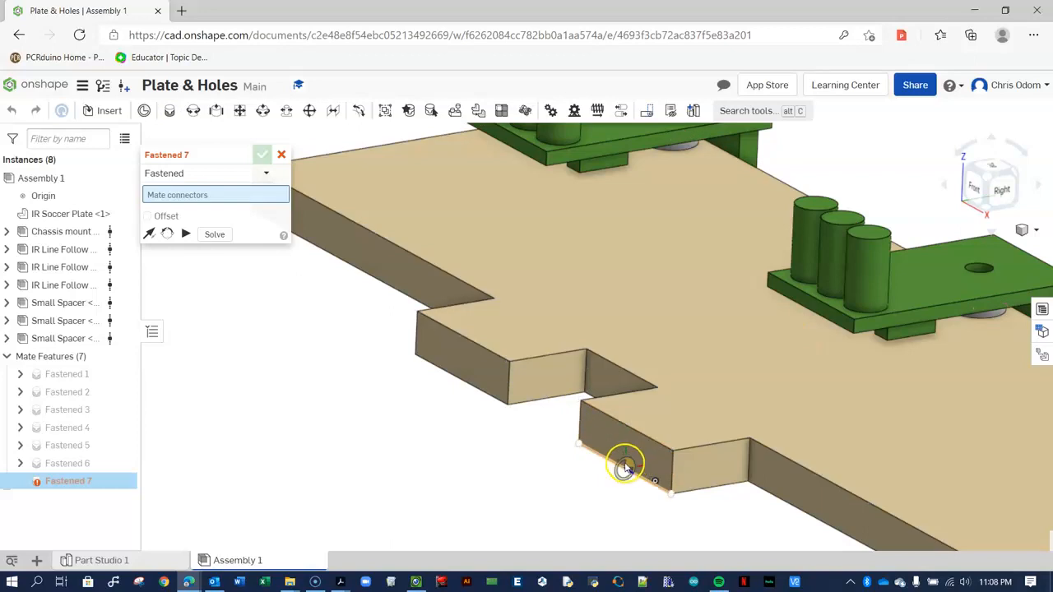
{"action": "scroll", "coordinate": [640, 454], "scroll_direction": "up", "scroll_amount": 5}
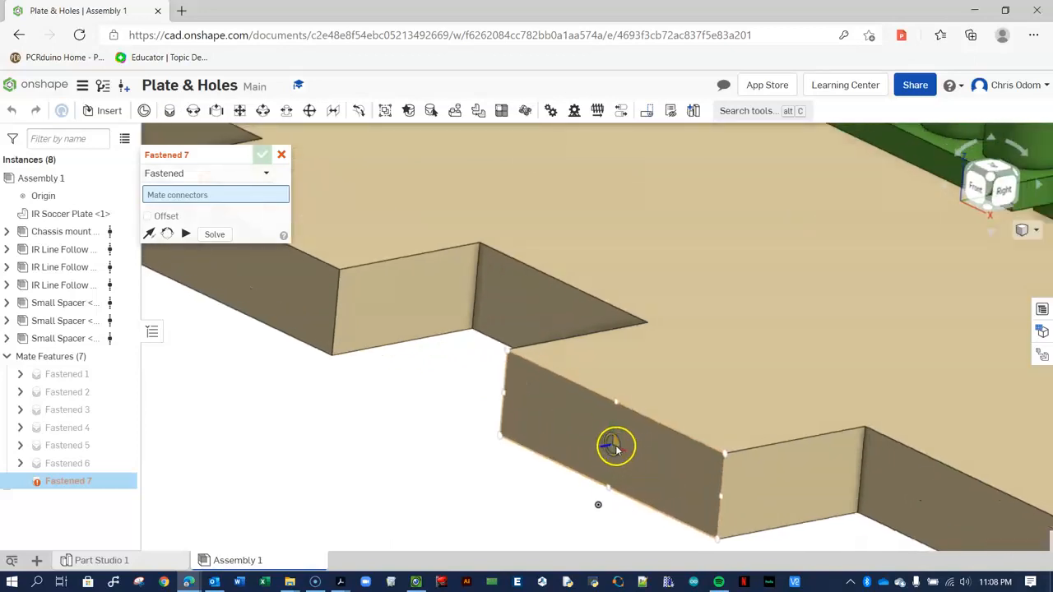
{"action": "scroll", "coordinate": [608, 447], "scroll_direction": "up", "scroll_amount": 3}
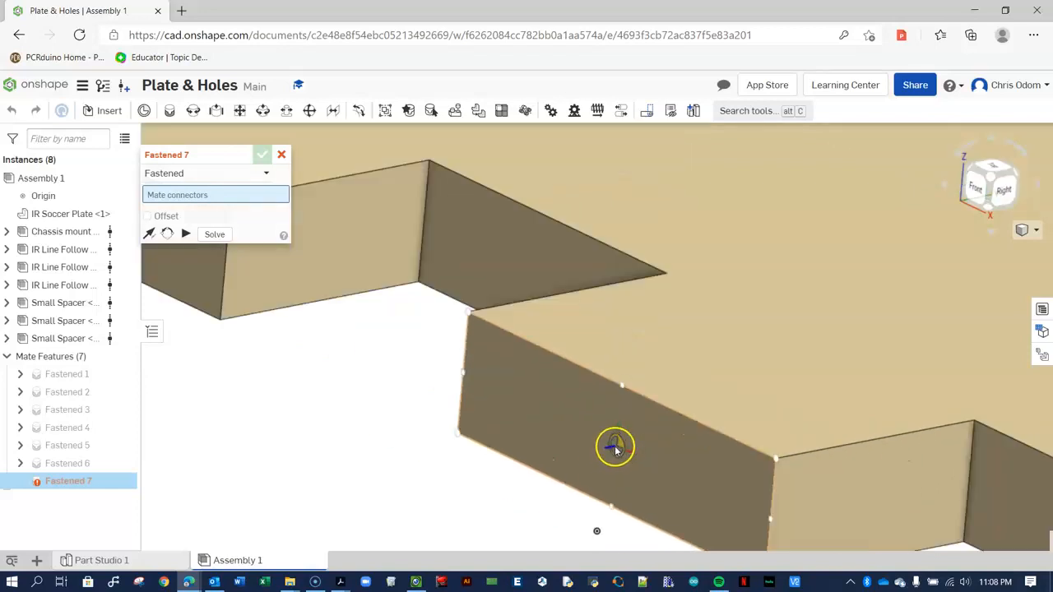
{"action": "left_click", "coordinate": [615, 447]}
{"action": "scroll", "coordinate": [611, 444], "scroll_direction": "down", "scroll_amount": 8}
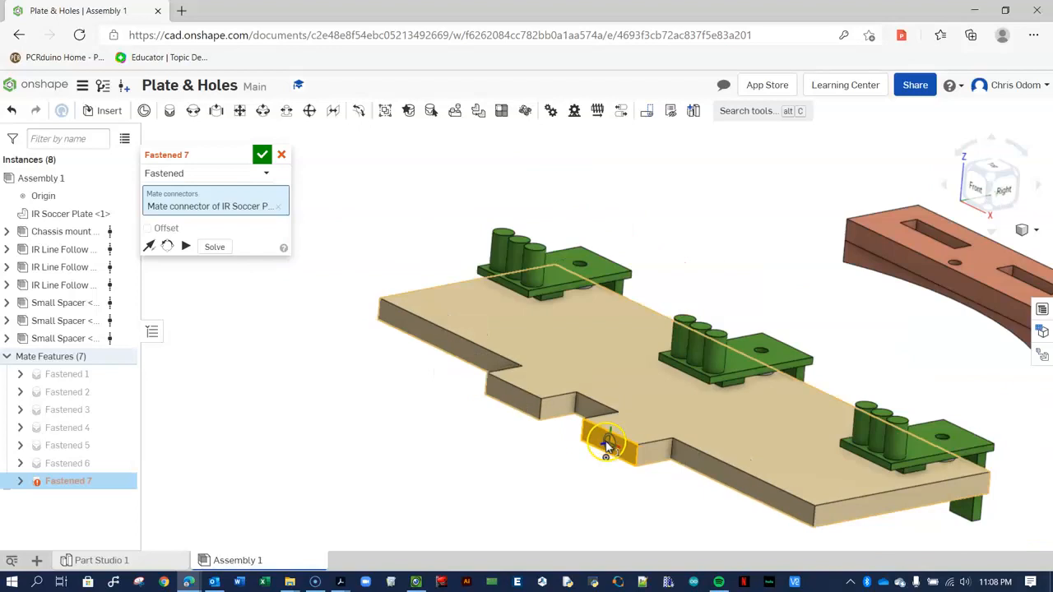
{"action": "scroll", "coordinate": [792, 369], "scroll_direction": "up", "scroll_amount": 10}
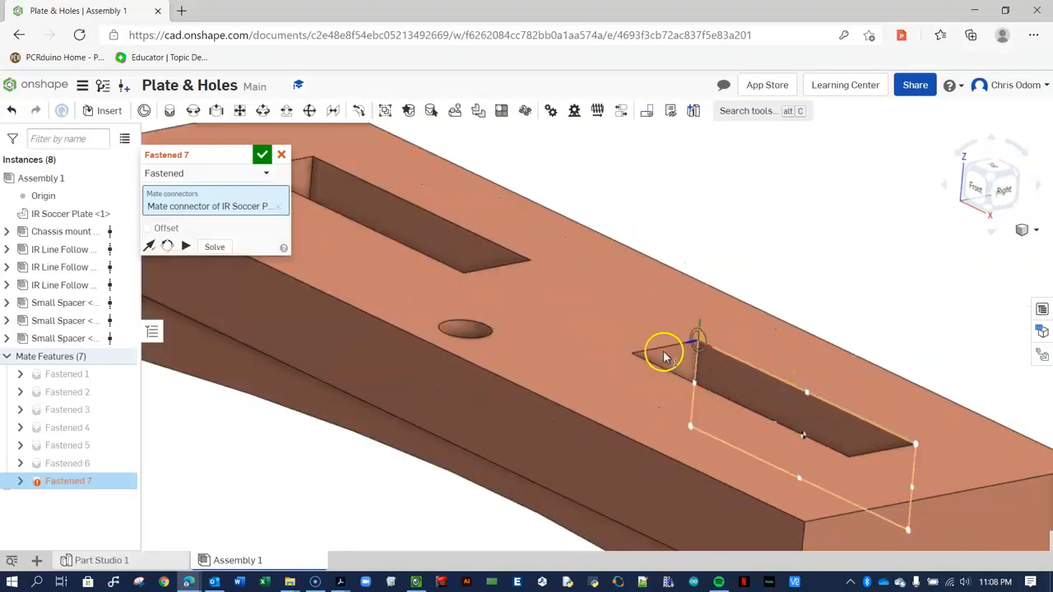
{"action": "left_click", "coordinate": [775, 400]}
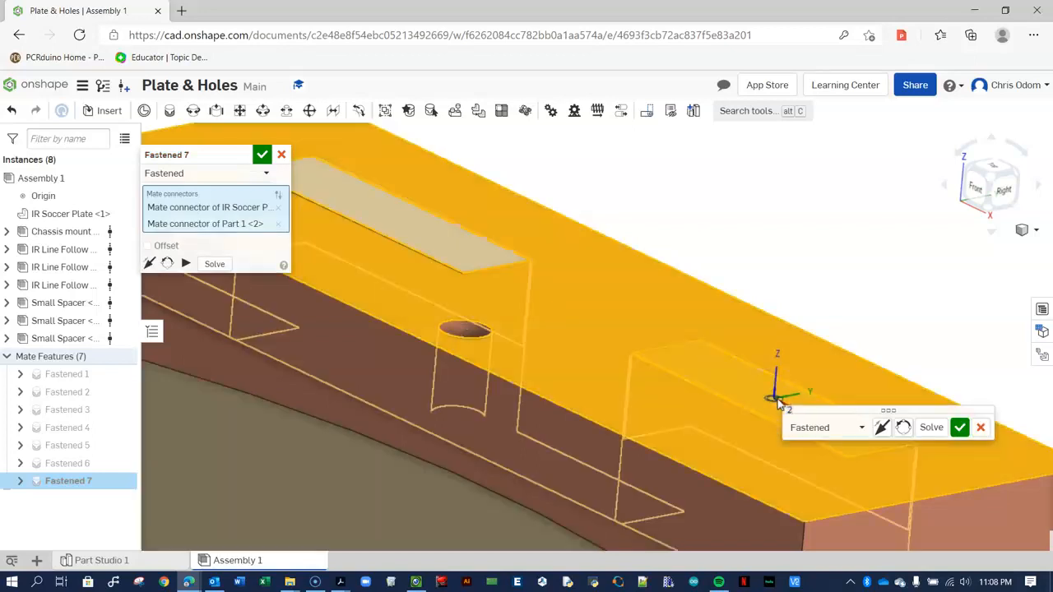
{"action": "left_click", "coordinate": [255, 218]}
{"action": "left_click", "coordinate": [261, 155]}
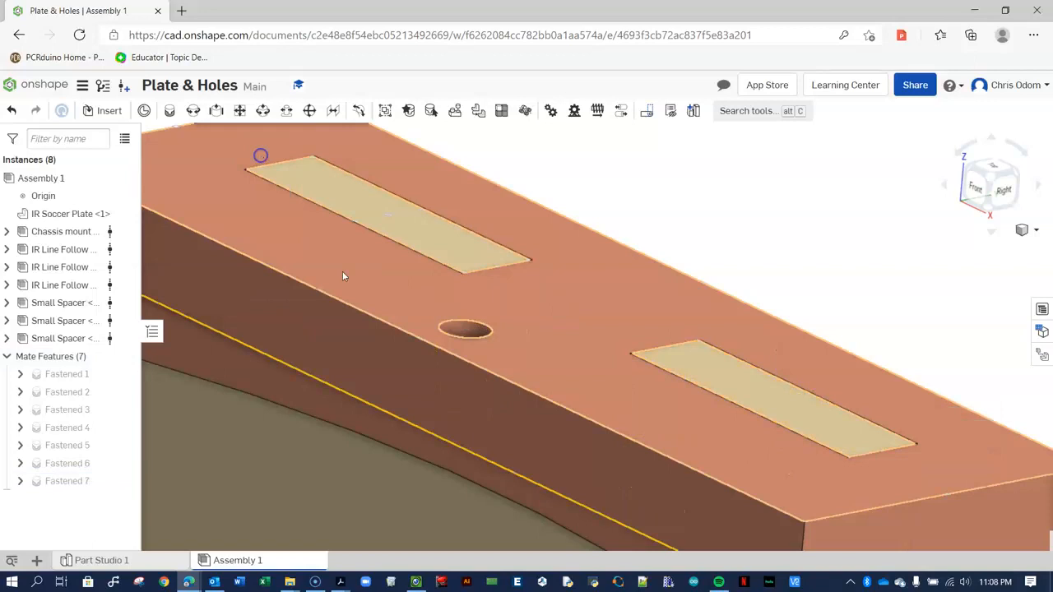
Examine the completed assembly from the back and side, including the sensors and the chassis mount on the plate
{"action": "scroll", "coordinate": [465, 333], "scroll_direction": "down", "scroll_amount": 5}
{"action": "scroll", "coordinate": [470, 333], "scroll_direction": "down", "scroll_amount": 3}
{"action": "right_click_drag", "start_coordinate": [623, 364], "coordinate": [376, 364]}
{"action": "scroll", "coordinate": [419, 345], "scroll_direction": "up", "scroll_amount": 3}
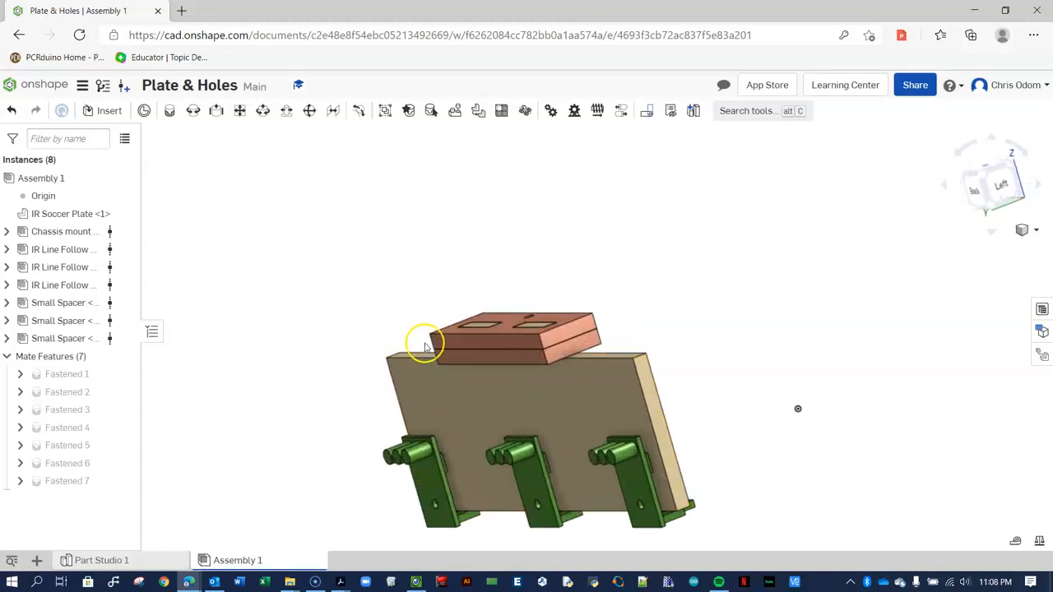
{"action": "right_click_drag", "start_coordinate": [634, 430], "coordinate": [683, 414]}
{"action": "scroll", "coordinate": [565, 409], "scroll_direction": "down", "scroll_amount": 3}
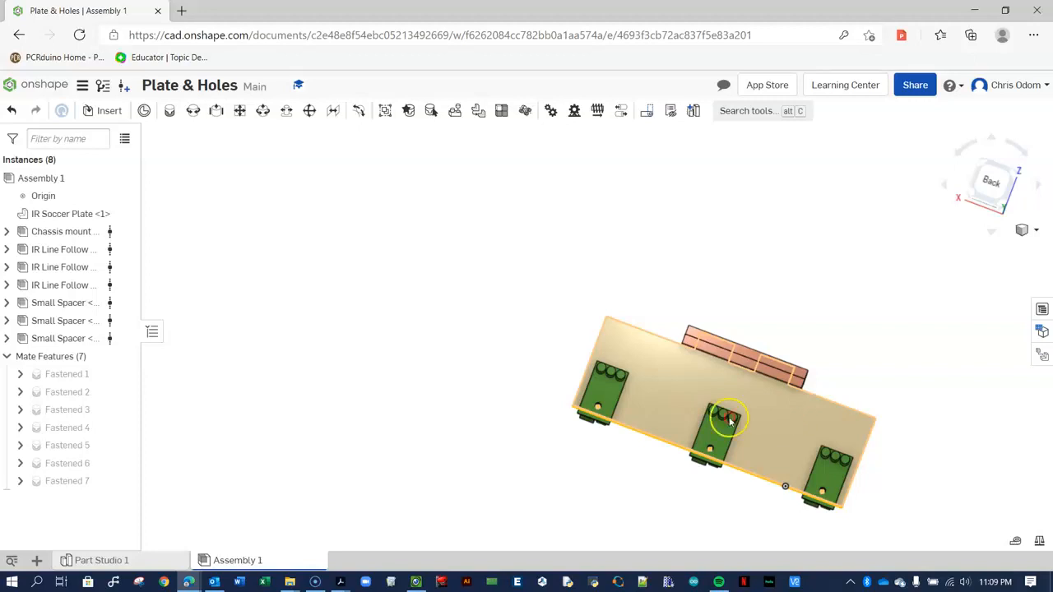
{"action": "right_click_drag", "start_coordinate": [596, 357], "coordinate": [650, 341]}
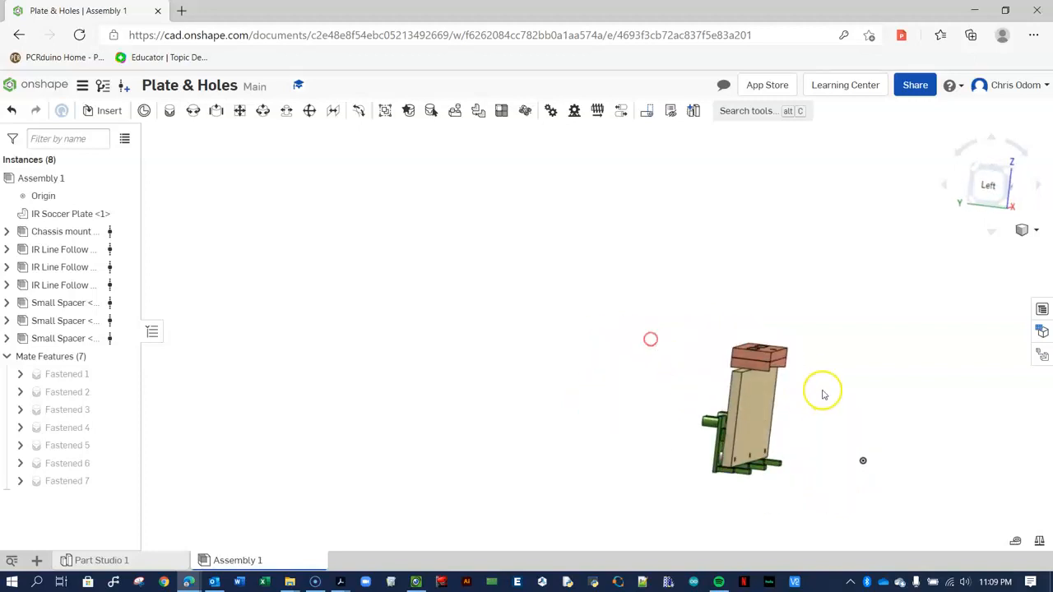
{"action": "right_click_drag", "start_coordinate": [764, 398], "coordinate": [838, 409]}
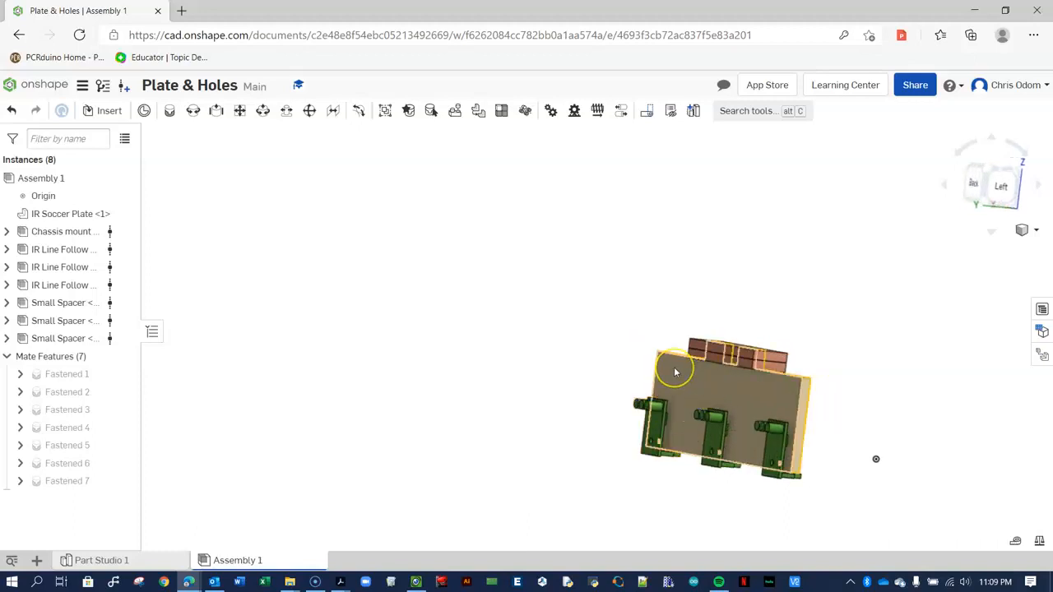
{"action": "right_click_drag", "start_coordinate": [720, 393], "coordinate": [782, 398]}
{"action": "left_click", "coordinate": [652, 383]}
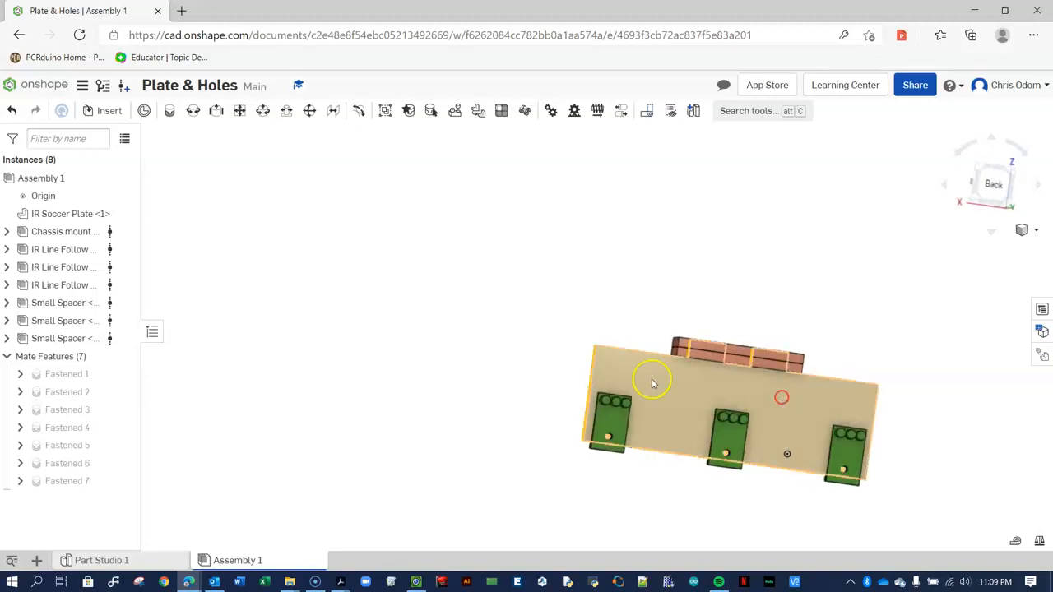
Open the Plate sketch in Part Studio 1 for editing and orient the view to the top
{"action": "left_click", "coordinate": [117, 563]}
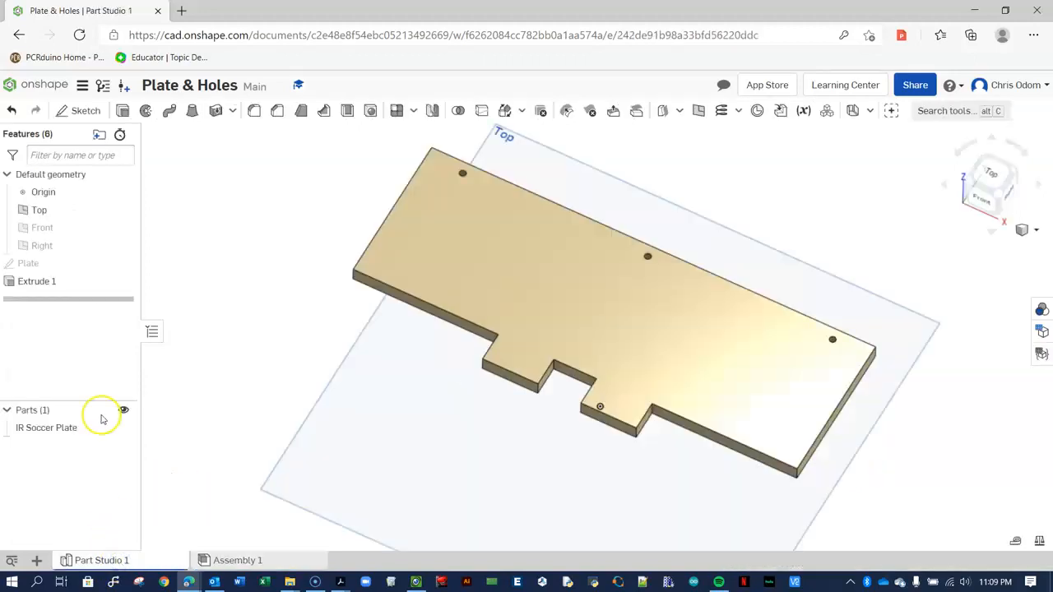
{"action": "double_click", "coordinate": [29, 264]}
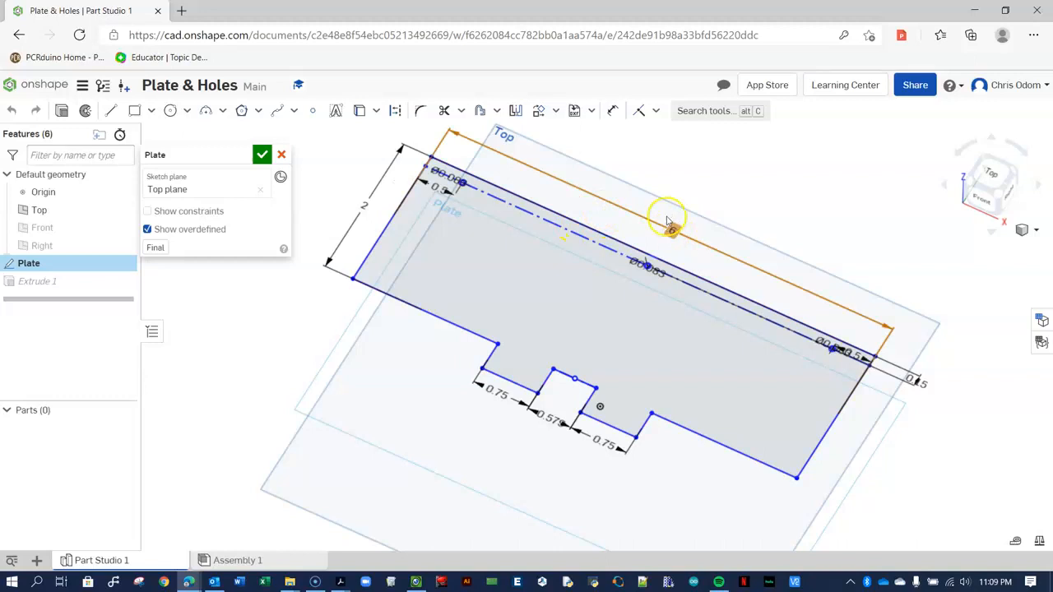
{"action": "scroll", "coordinate": [668, 222], "scroll_direction": "up", "scroll_amount": 2}
{"action": "left_click", "coordinate": [1005, 182]}
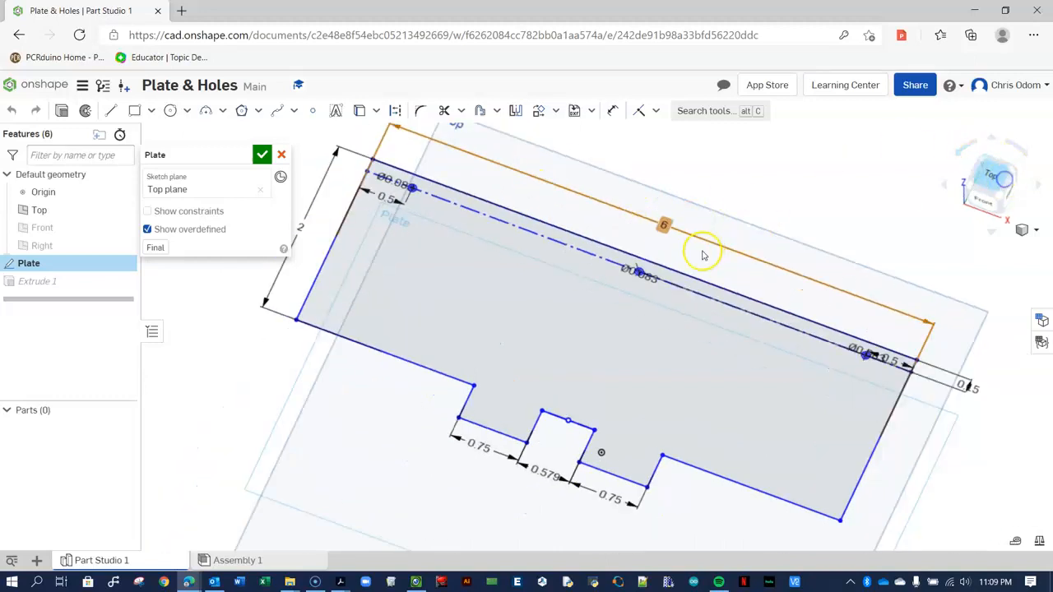
Set the overall width dimension of the plate in the Plate sketch to 4 in
{"action": "scroll", "coordinate": [592, 239], "scroll_direction": "up", "scroll_amount": 5}
{"action": "left_click", "coordinate": [601, 250]}
{"action": "left_click", "coordinate": [602, 251]}
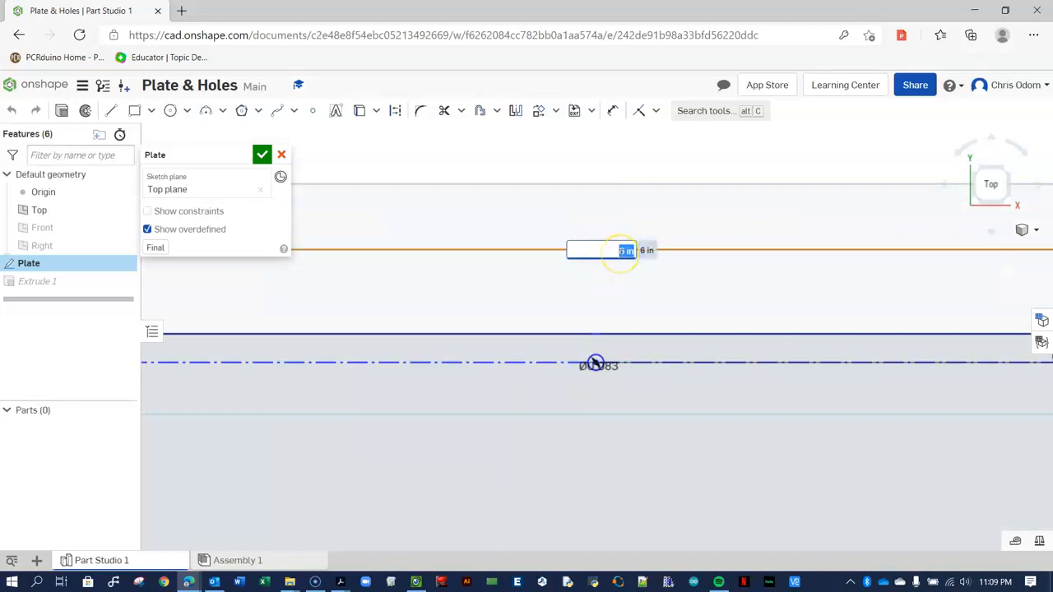
{"action": "type", "text": "4"}
{"action": "key", "text": "Return"}
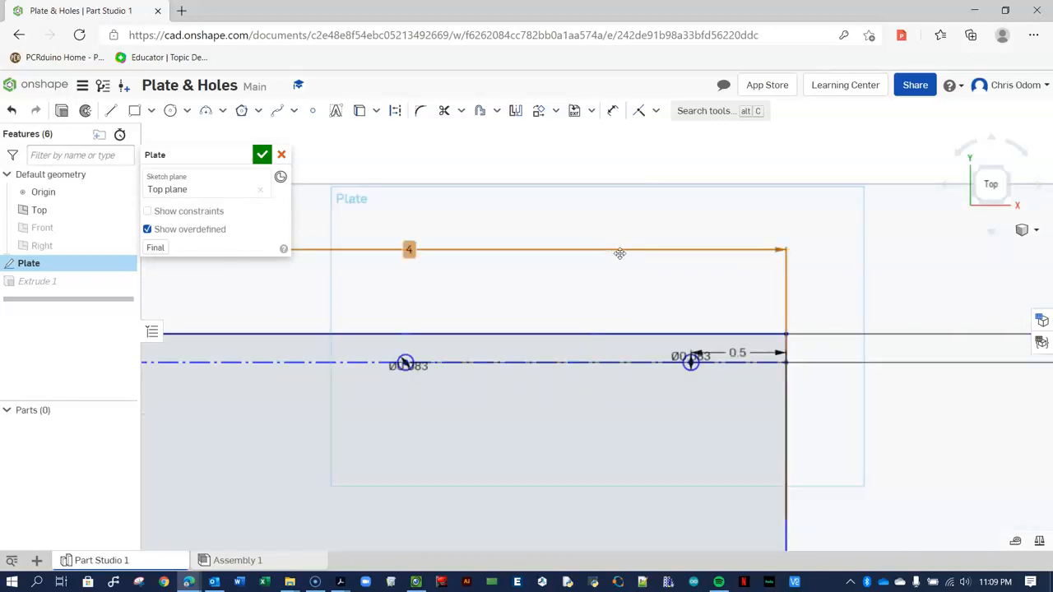
Set the plate body's height dimension, excluding the tabs, to 1.2 in and accept the sketch
{"action": "scroll", "coordinate": [724, 280], "scroll_direction": "down", "scroll_amount": 5}
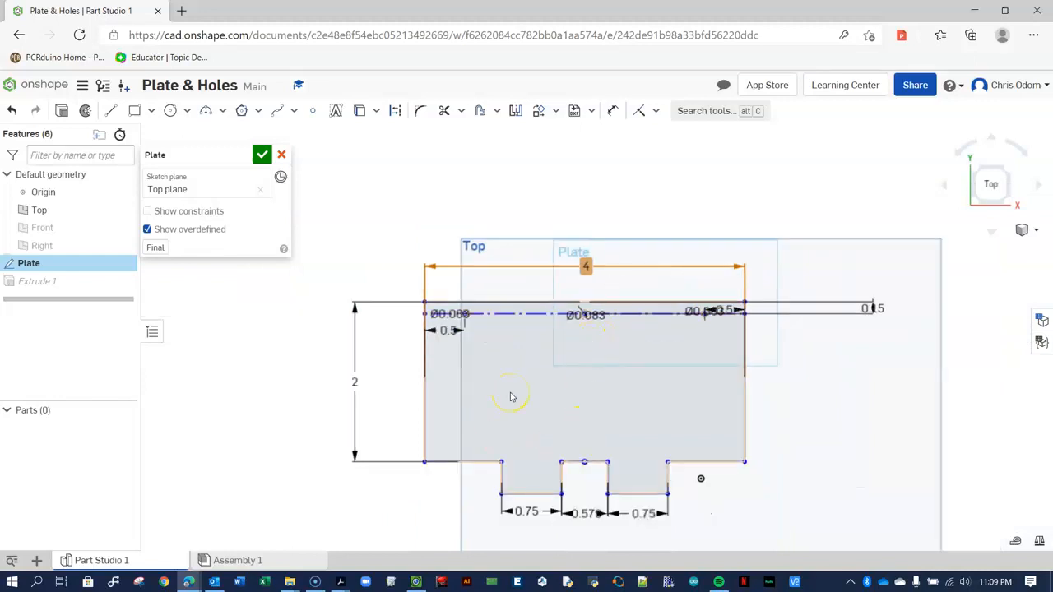
{"action": "double_click", "coordinate": [353, 382]}
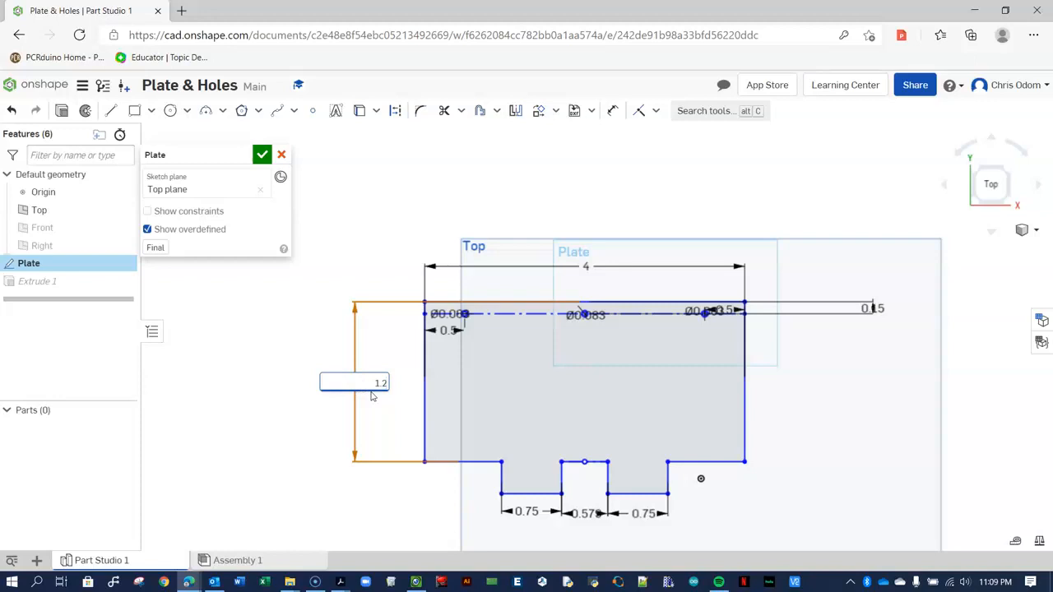
{"action": "key", "text": "Return"}
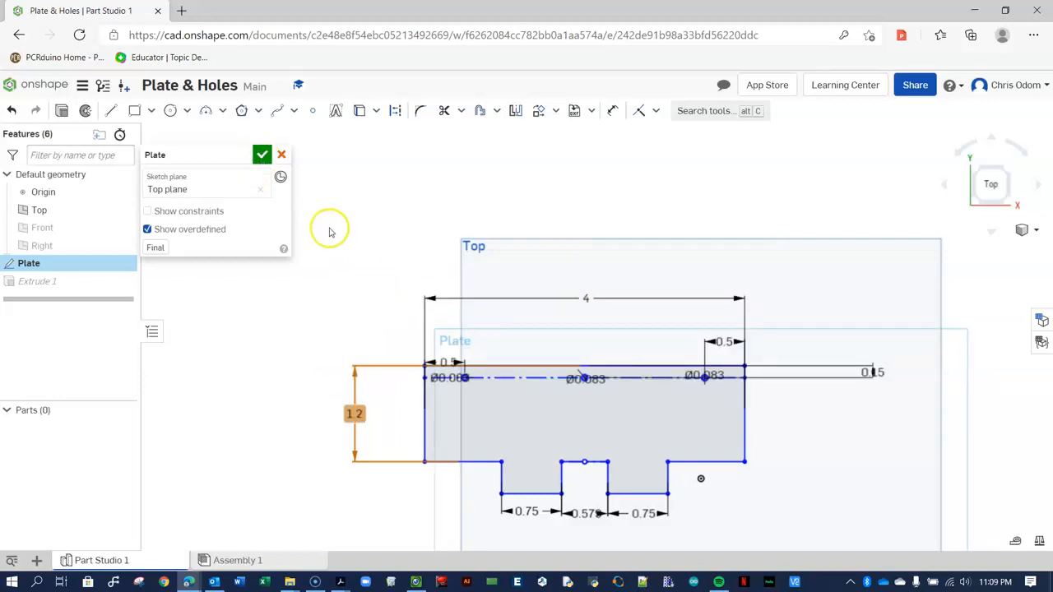
{"action": "left_click", "coordinate": [263, 156]}
Examine in Assembly 1 how the sensors and chassis mount sit on the resized plate, from the back and front
{"action": "left_click", "coordinate": [239, 559]}
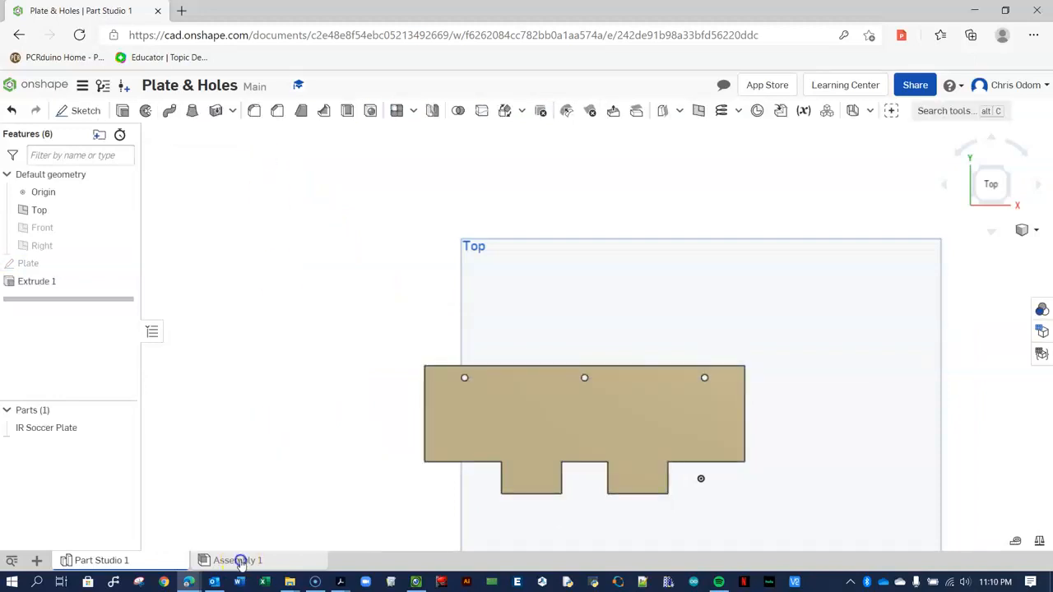
{"action": "right_click_drag", "start_coordinate": [618, 384], "coordinate": [590, 393]}
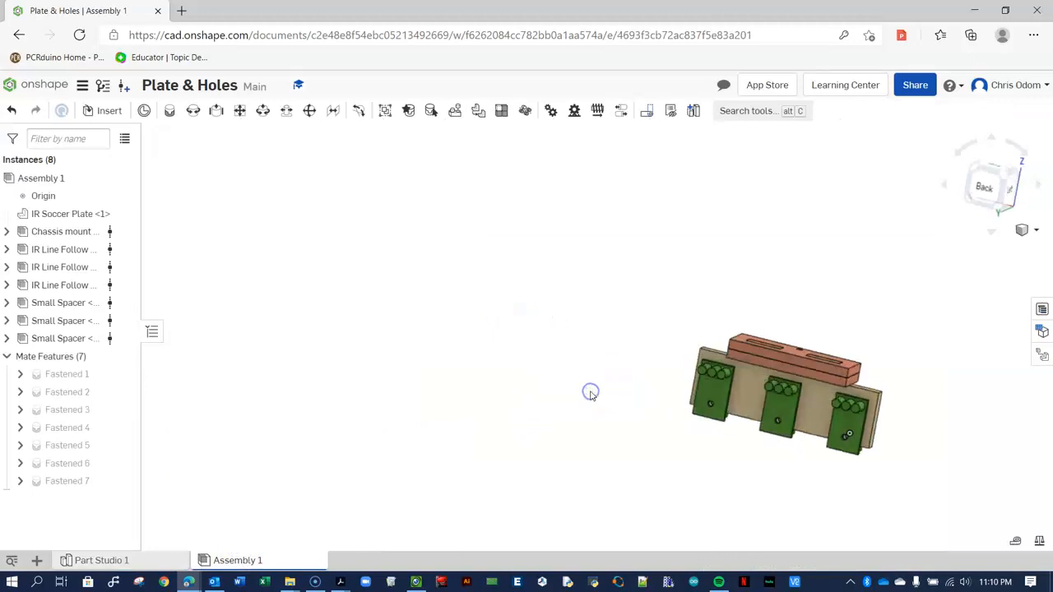
{"action": "right_click_drag", "start_coordinate": [910, 466], "coordinate": [822, 452]}
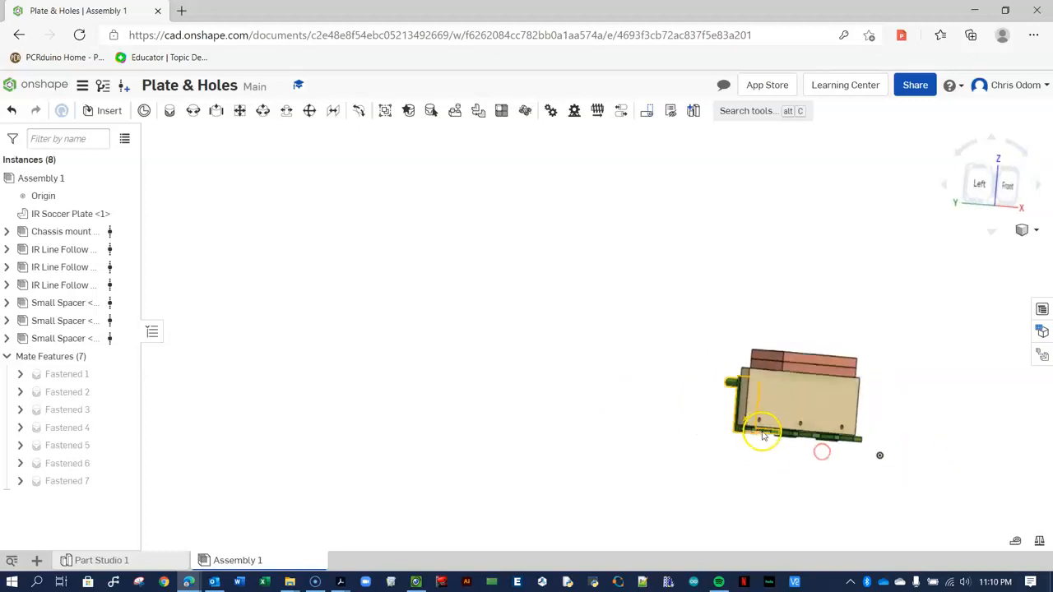
{"action": "scroll", "coordinate": [791, 429], "scroll_direction": "up", "scroll_amount": 5}
{"action": "right_click_drag", "start_coordinate": [636, 446], "coordinate": [670, 450]}
{"action": "right_click_drag", "start_coordinate": [595, 264], "coordinate": [650, 293]}
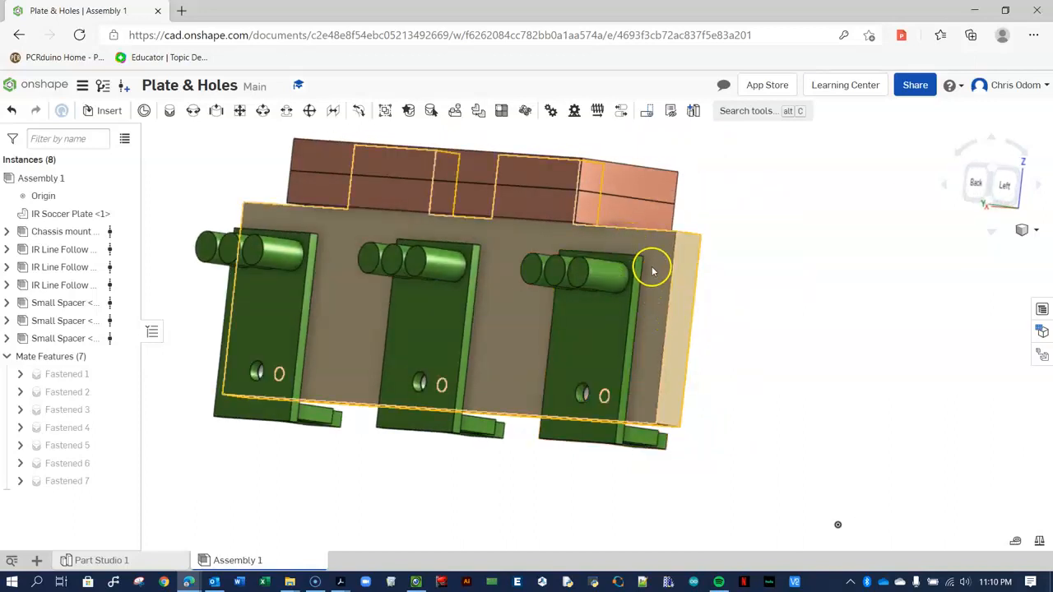
{"action": "right_click_drag", "start_coordinate": [719, 340], "coordinate": [649, 342]}
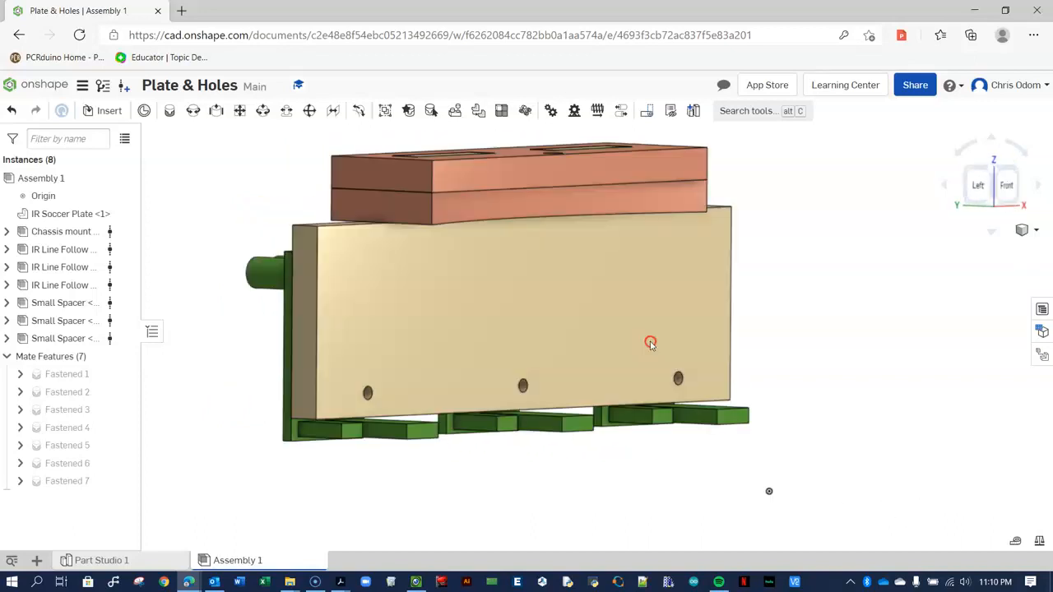
Reopen the Plate sketch in Part Studio 1, set the plate body's height to 0.8 in and accept the sketch
{"action": "left_click", "coordinate": [107, 562]}
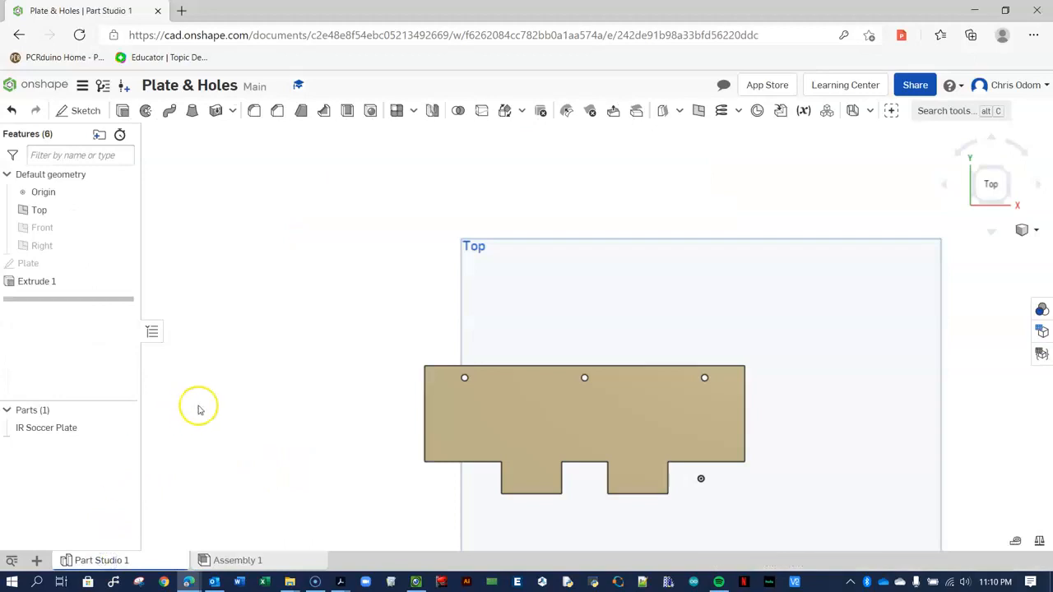
{"action": "left_click", "coordinate": [30, 264]}
{"action": "double_click", "coordinate": [29, 265]}
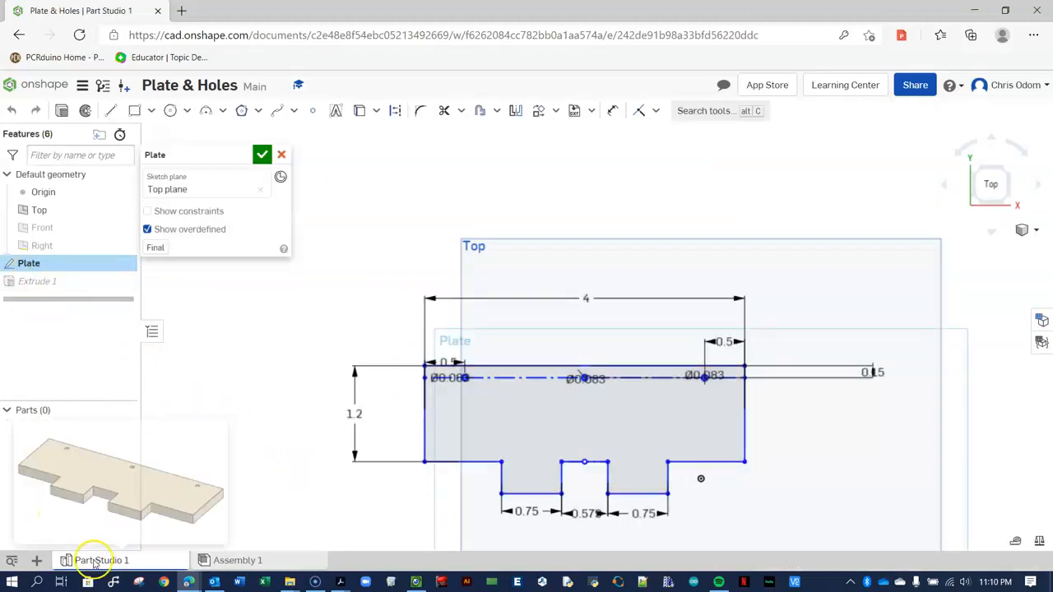
{"action": "double_click", "coordinate": [355, 416]}
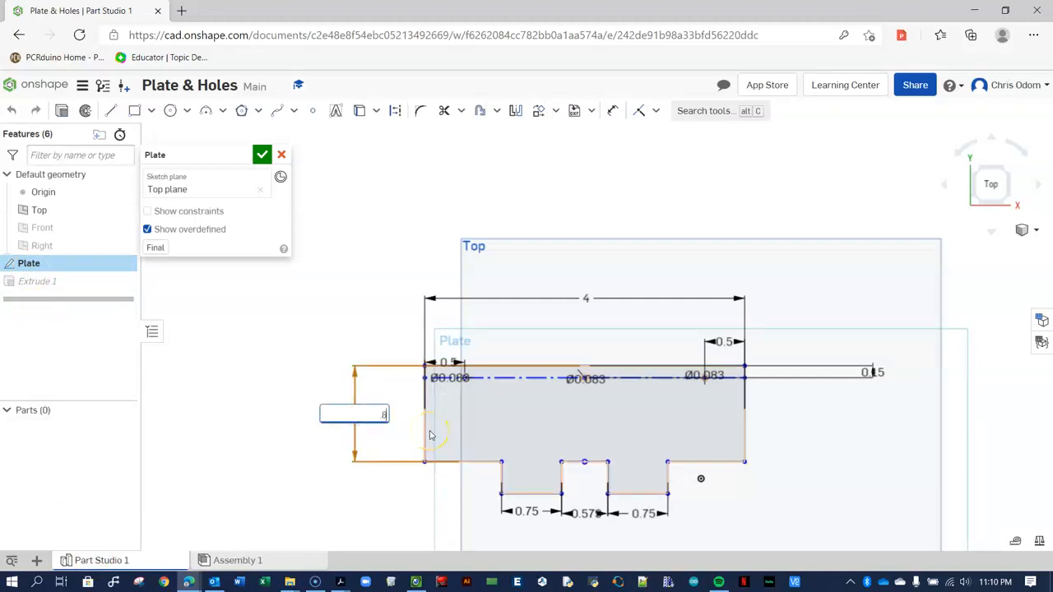
{"action": "type", "text": "0.8"}
{"action": "key", "text": "Return"}
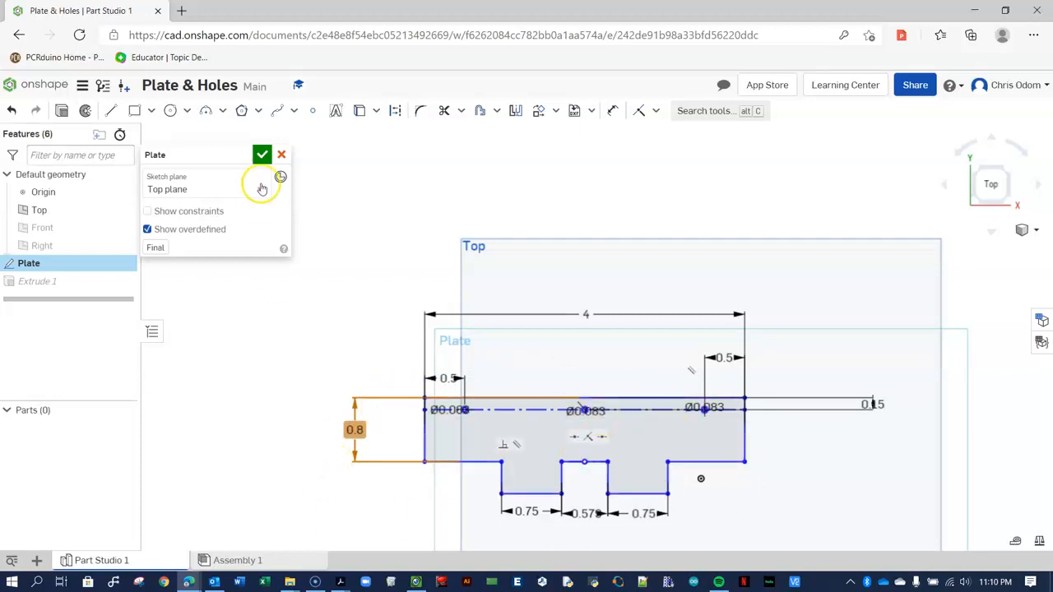
{"action": "left_click", "coordinate": [262, 155]}
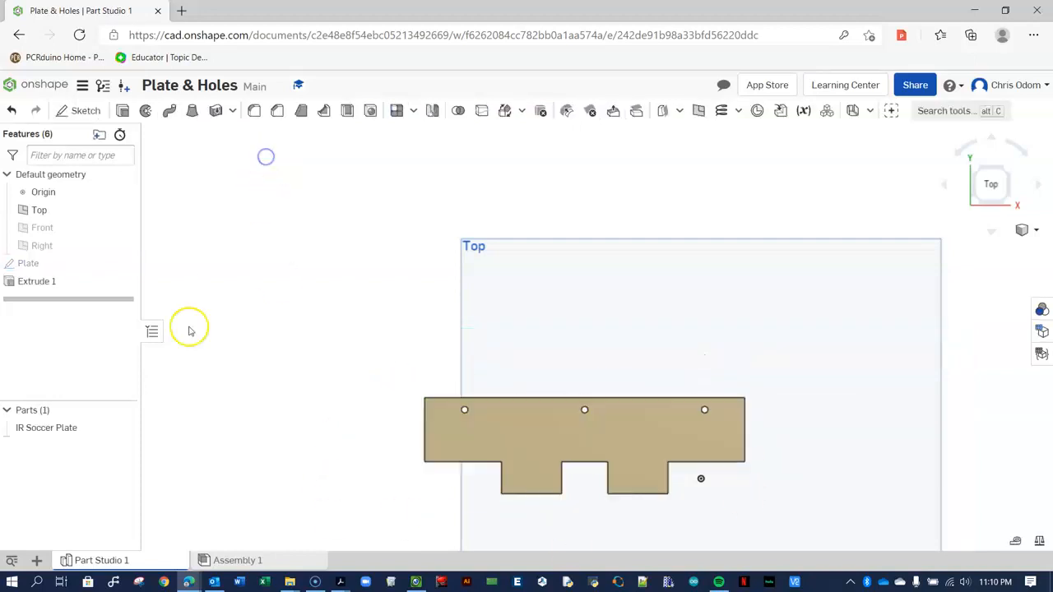
Inspect the clearance between the line follow sensors and the chassis mount in Assembly 1 with the shorter plate
{"action": "left_click", "coordinate": [239, 560]}
{"action": "right_click_drag", "start_coordinate": [223, 383], "coordinate": [298, 391]}
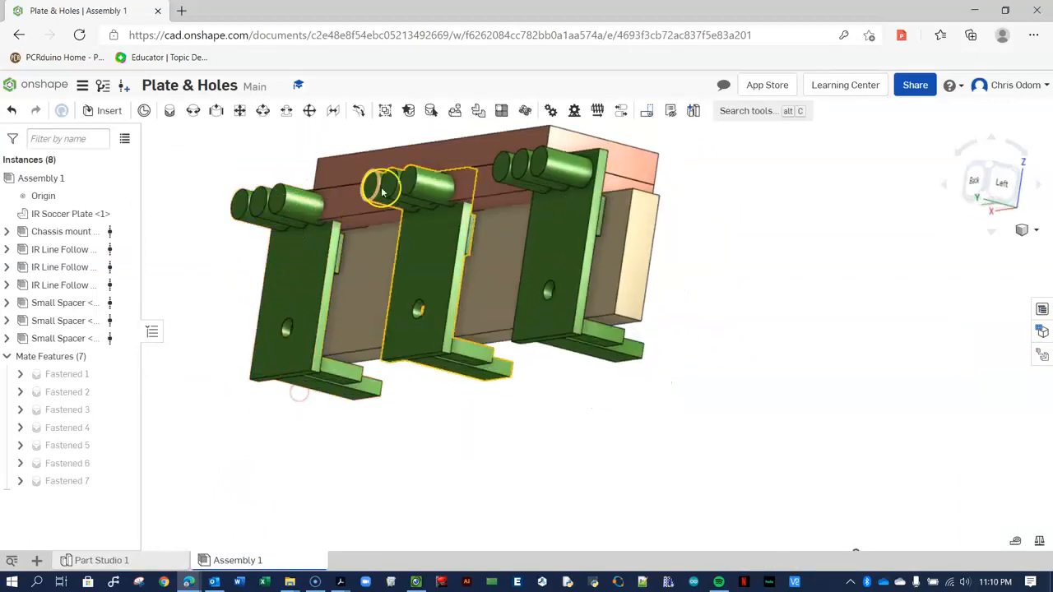
{"action": "scroll", "coordinate": [465, 185], "scroll_direction": "down", "scroll_amount": 5}
{"action": "right_click_drag", "start_coordinate": [510, 250], "coordinate": [498, 257]}
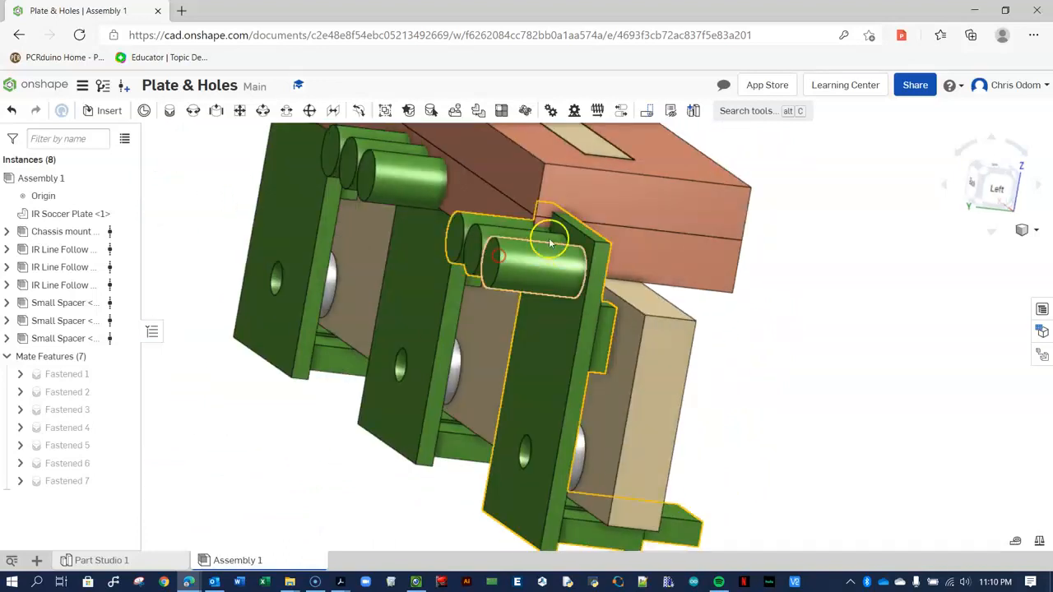
{"action": "right_click_drag", "start_coordinate": [601, 202], "coordinate": [554, 248]}
{"action": "scroll", "coordinate": [553, 247], "scroll_direction": "down", "scroll_amount": 5}
{"action": "left_click", "coordinate": [134, 506]}
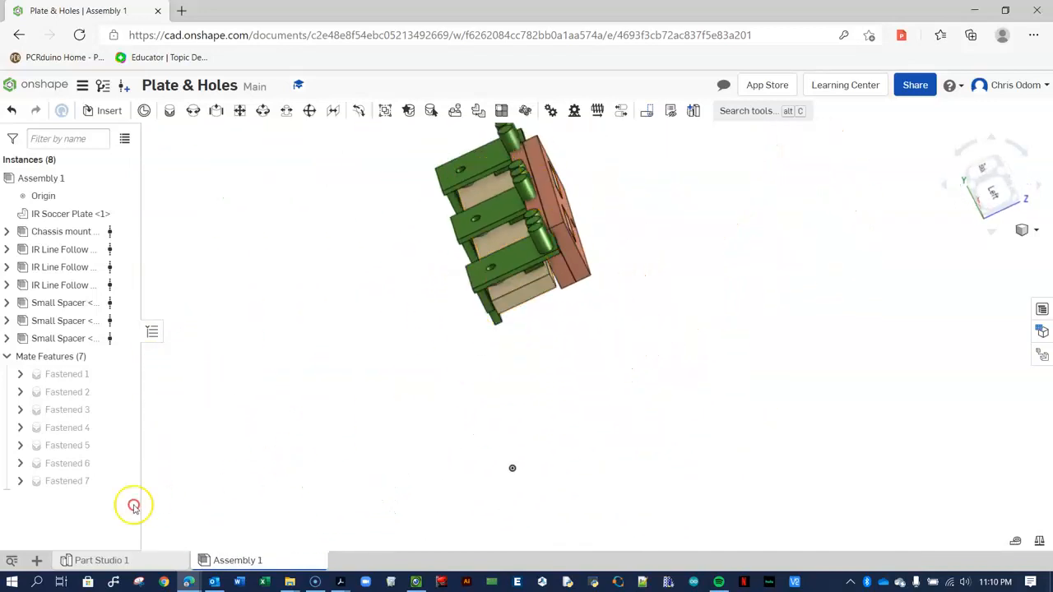
Reopen the Plate sketch in Part Studio 1, set the plate body's height to 1.1 in and accept the sketch
{"action": "left_click", "coordinate": [97, 562]}
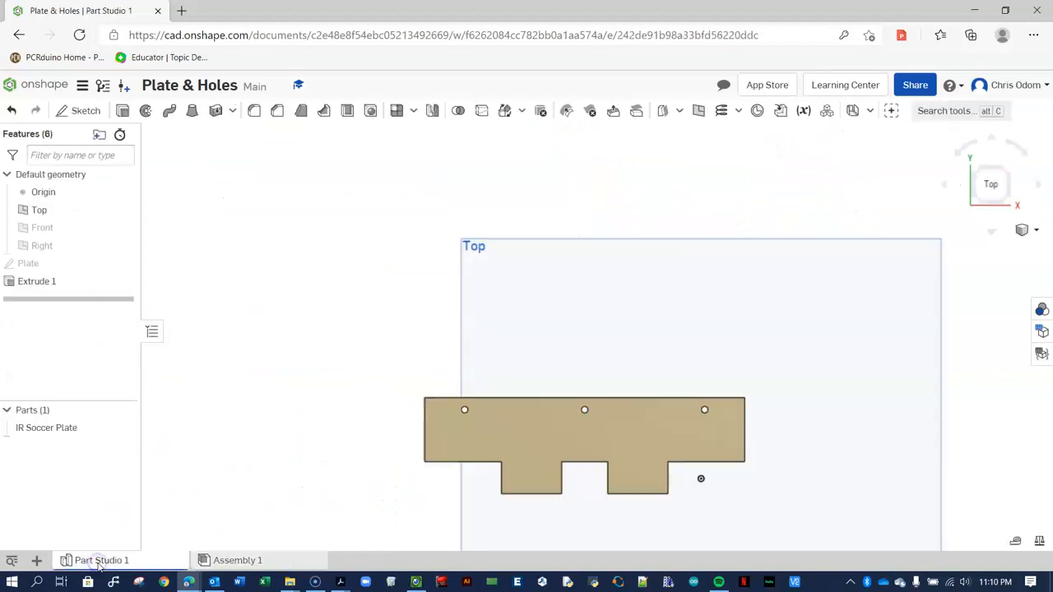
{"action": "double_click", "coordinate": [37, 265]}
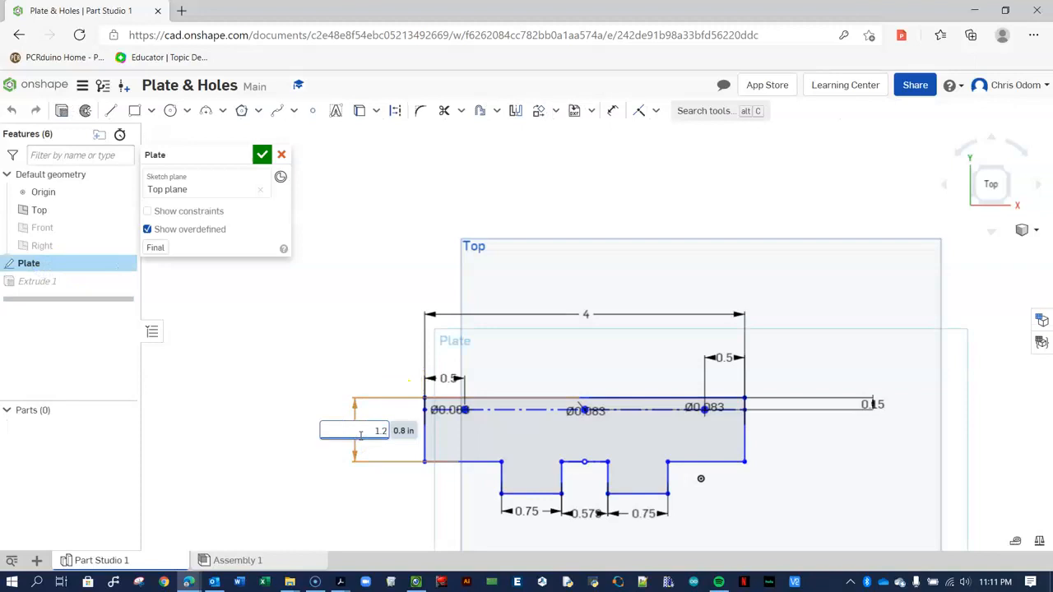
{"action": "key", "text": "Return"}
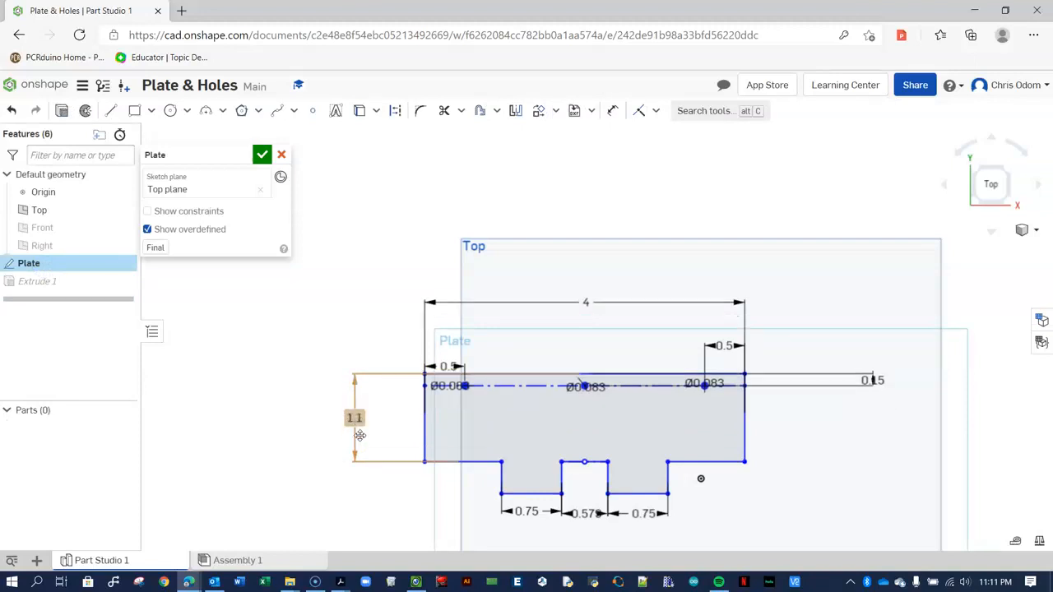
{"action": "left_click", "coordinate": [261, 156]}
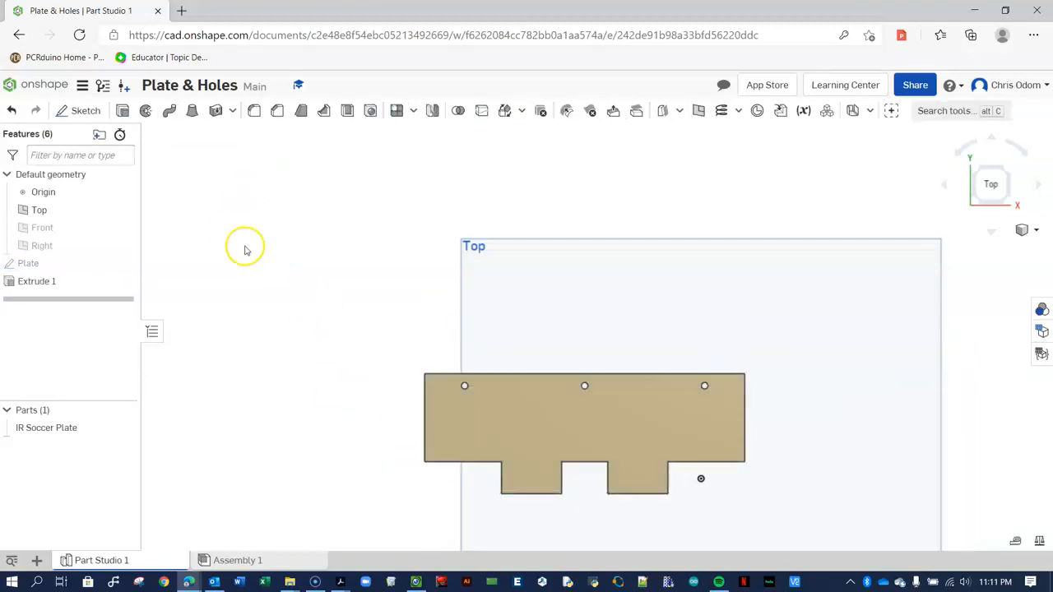
Examine the gap between the sensor boards and the chassis mount in Assembly 1 from the side and close up
{"action": "left_click", "coordinate": [257, 560]}
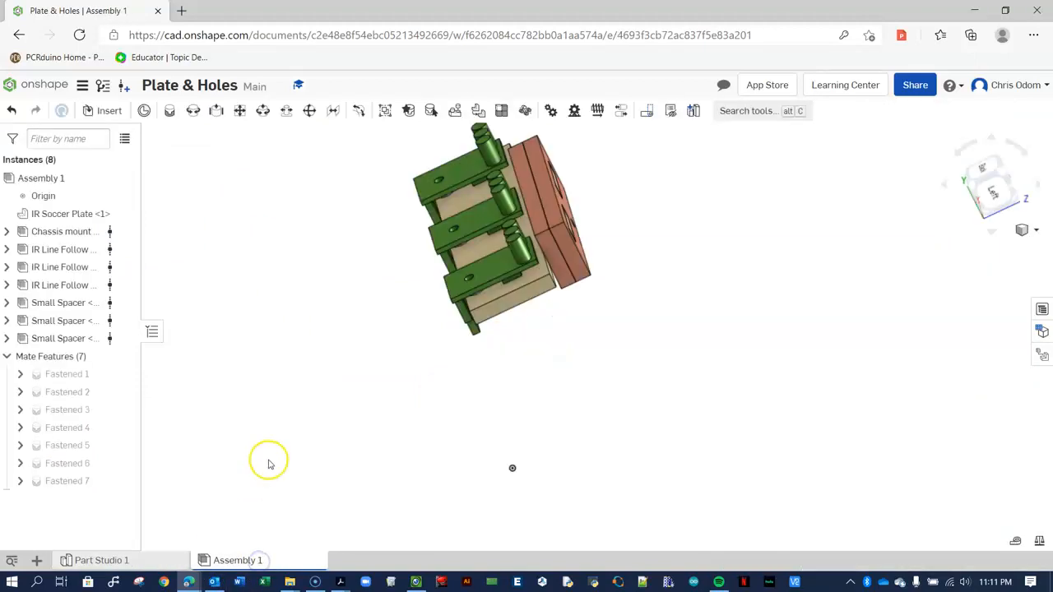
{"action": "right_click_drag", "start_coordinate": [545, 235], "coordinate": [536, 254]}
{"action": "scroll", "coordinate": [536, 251], "scroll_direction": "up", "scroll_amount": 5}
{"action": "scroll", "coordinate": [536, 255], "scroll_direction": "up", "scroll_amount": 5}
{"action": "scroll", "coordinate": [366, 291], "scroll_direction": "up", "scroll_amount": 2}
{"action": "right_click_drag", "start_coordinate": [373, 322], "coordinate": [370, 315]}
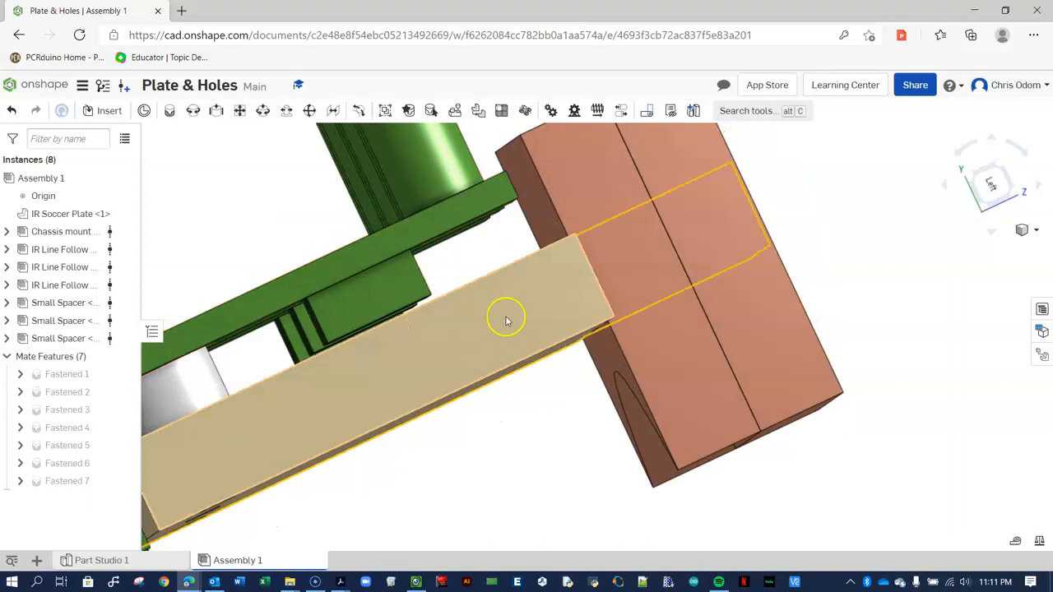
{"action": "scroll", "coordinate": [508, 319], "scroll_direction": "down", "scroll_amount": 5}
{"action": "right_click_drag", "start_coordinate": [272, 270], "coordinate": [225, 338]}
{"action": "scroll", "coordinate": [390, 302], "scroll_direction": "down", "scroll_amount": 5}
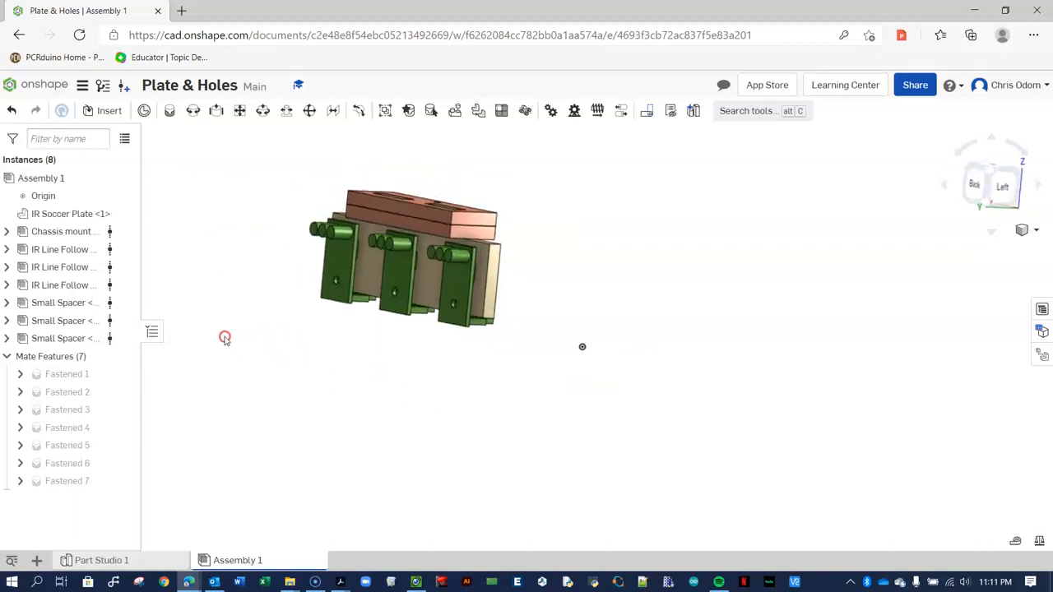
Add a new exploded view to Assembly 1, narrowing the exploded views area to give the model more room
{"action": "left_click", "coordinate": [1042, 357]}
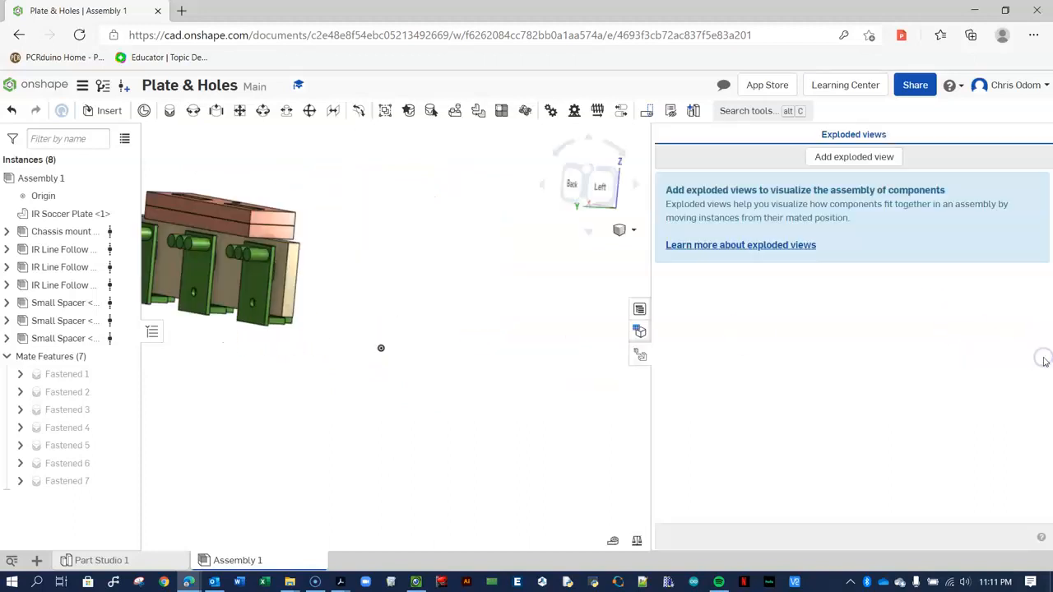
{"action": "left_click_drag", "start_coordinate": [652, 251], "coordinate": [890, 281]}
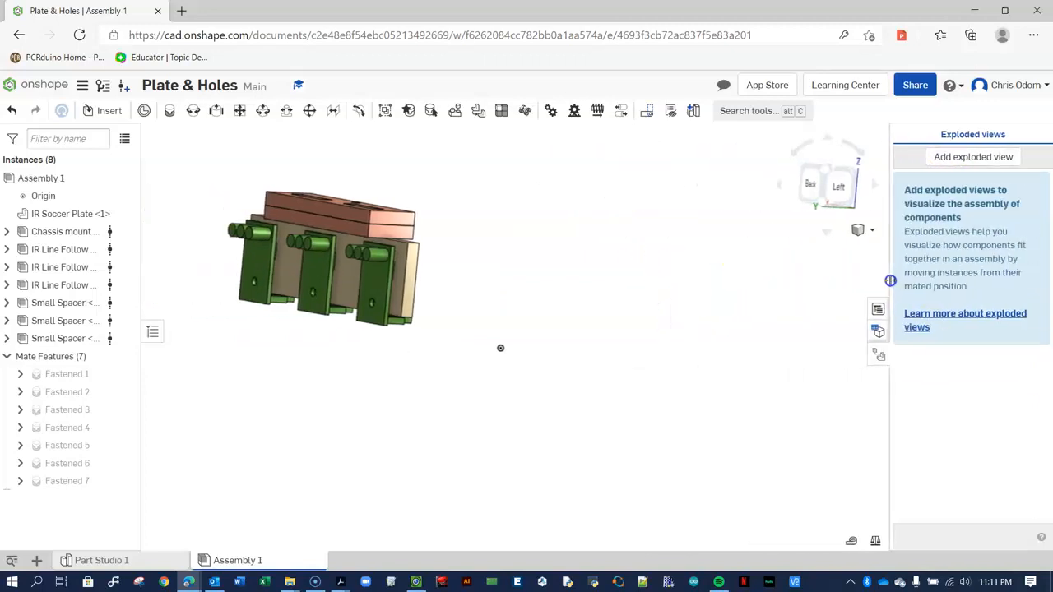
{"action": "left_click", "coordinate": [969, 156]}
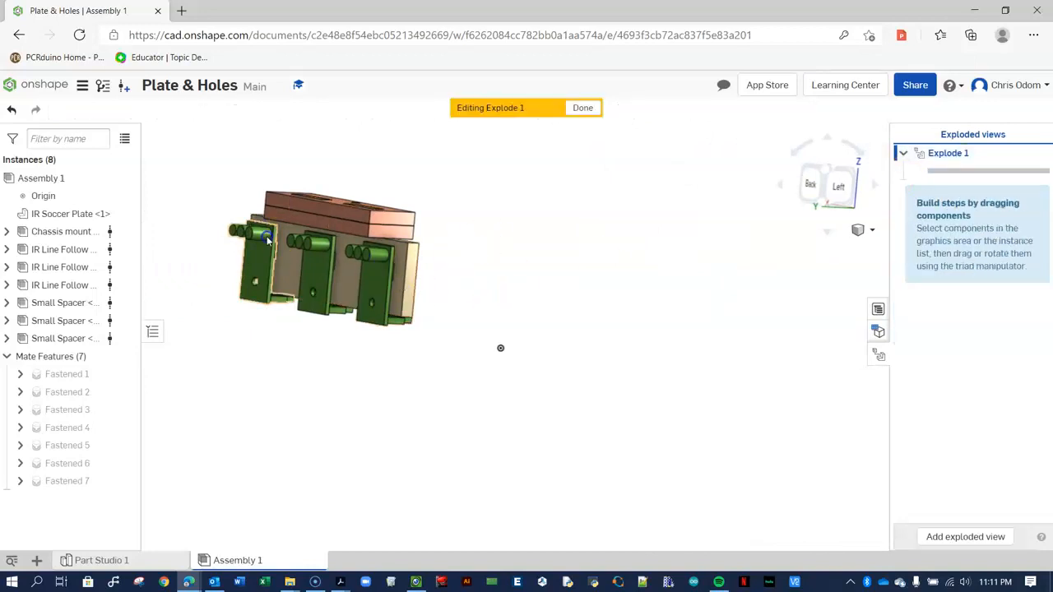
Start a translation explode step that moves the IR Line Follow Sensor at the plate's left end 2.49 in straight away from the plate
{"action": "scroll", "coordinate": [186, 207], "scroll_direction": "up", "scroll_amount": 4}
{"action": "scroll", "coordinate": [214, 229], "scroll_direction": "down", "scroll_amount": 3}
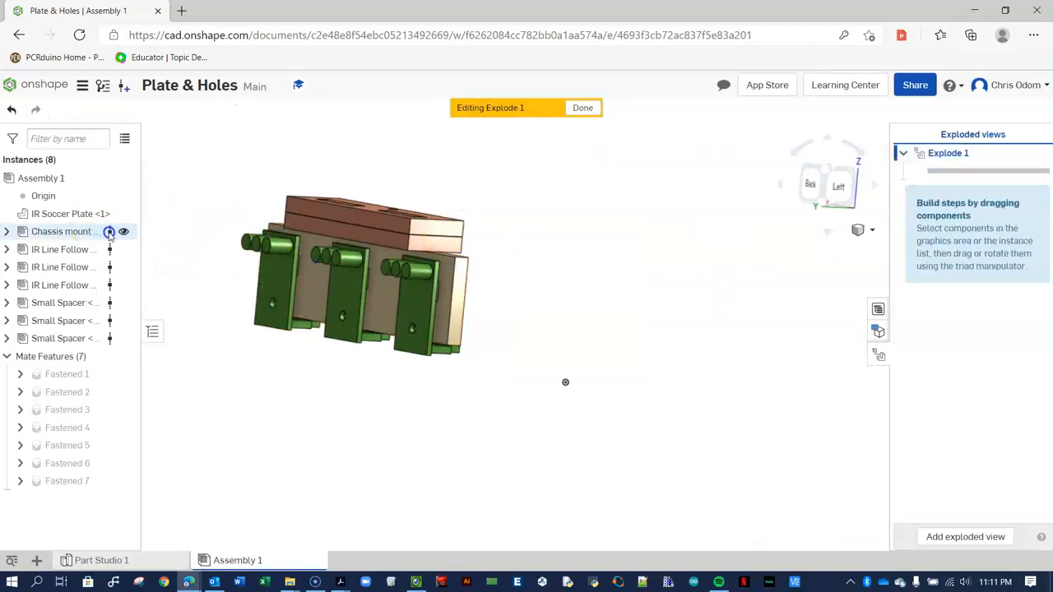
{"action": "scroll", "coordinate": [601, 305], "scroll_direction": "down", "scroll_amount": 3}
{"action": "scroll", "coordinate": [504, 303], "scroll_direction": "up", "scroll_amount": 5}
{"action": "scroll", "coordinate": [588, 301], "scroll_direction": "down", "scroll_amount": 3}
{"action": "scroll", "coordinate": [648, 301], "scroll_direction": "up", "scroll_amount": 3}
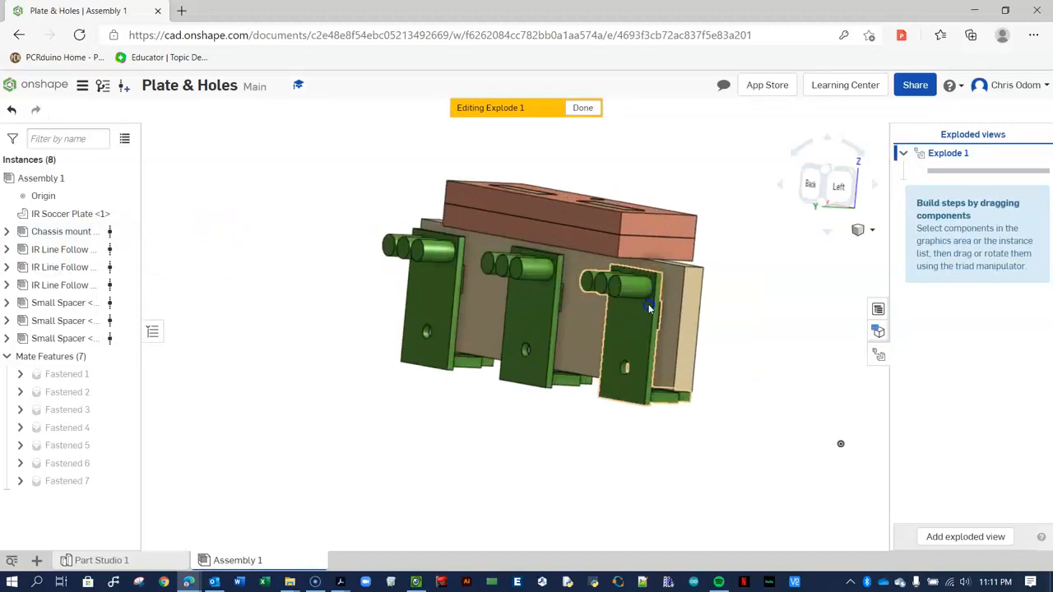
{"action": "left_click", "coordinate": [627, 335]}
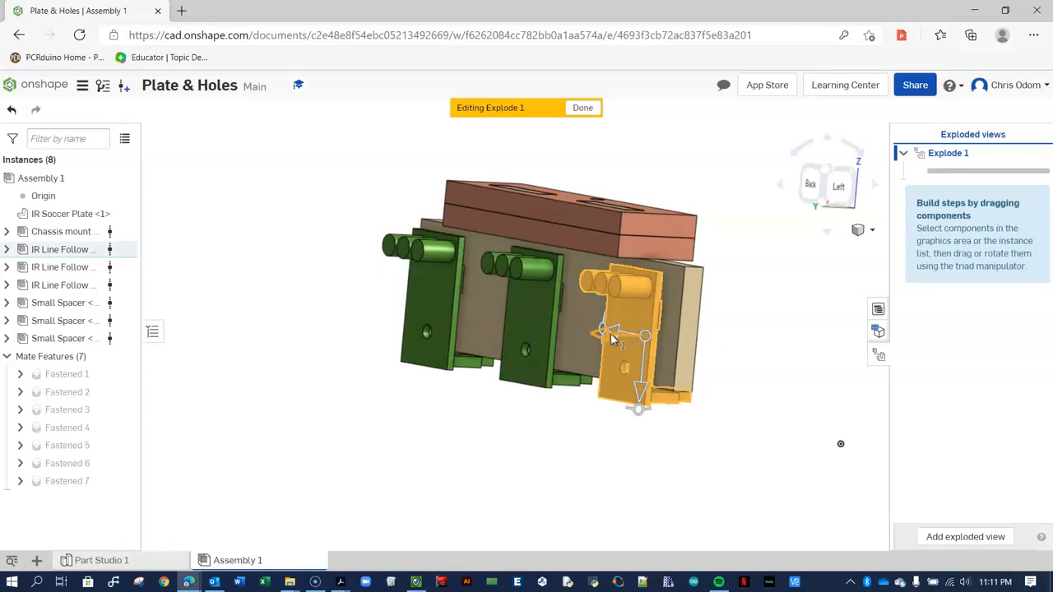
{"action": "right_click_drag", "start_coordinate": [667, 350], "coordinate": [613, 339]}
{"action": "left_click_drag", "start_coordinate": [608, 333], "coordinate": [423, 339]}
{"action": "left_click_drag", "start_coordinate": [372, 343], "coordinate": [346, 340]}
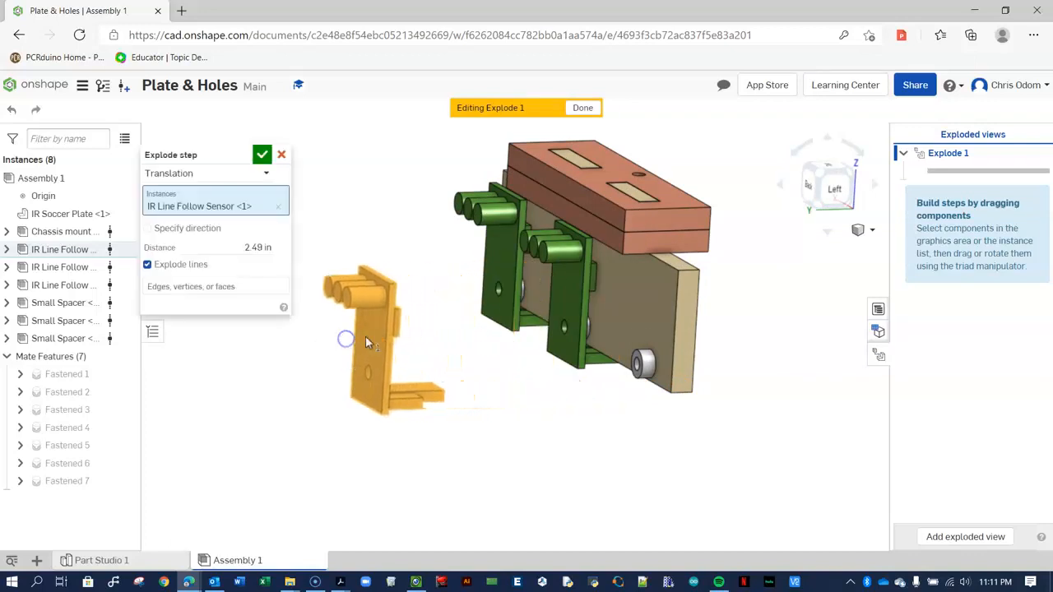
Add the other two IR Line Follow Sensors to the explode step and accept it with explode lines on
{"action": "left_click", "coordinate": [568, 309]}
{"action": "left_click", "coordinate": [502, 256]}
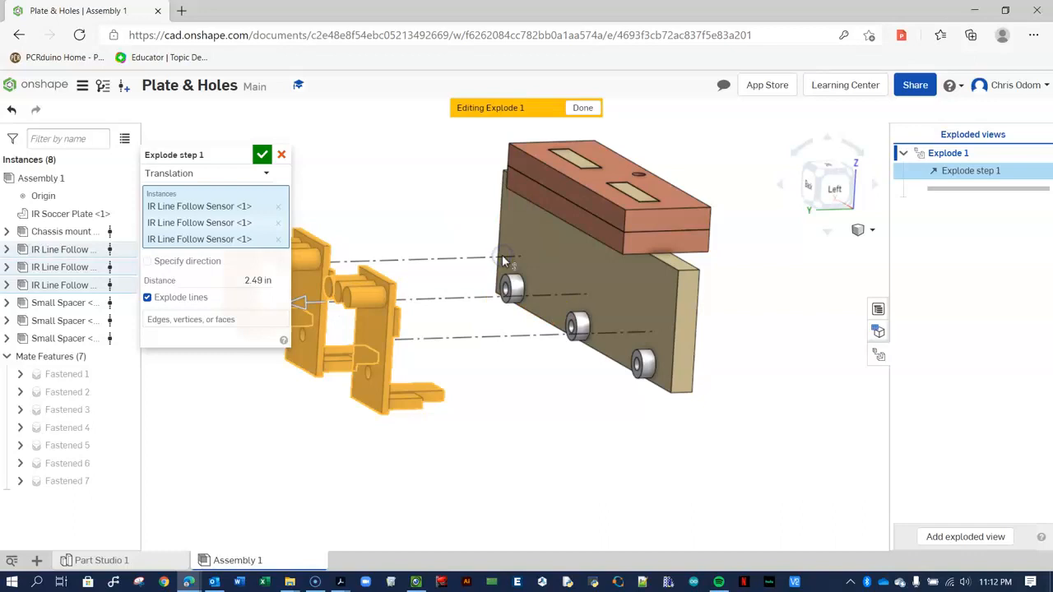
{"action": "left_click", "coordinate": [667, 199]}
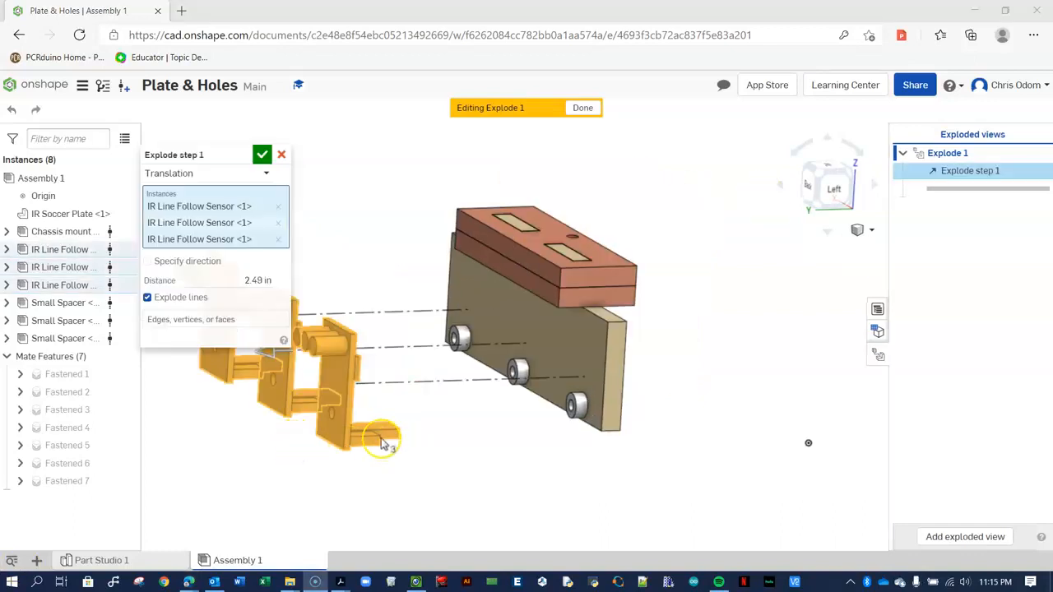
{"action": "left_click", "coordinate": [301, 327]}
{"action": "left_click", "coordinate": [262, 156]}
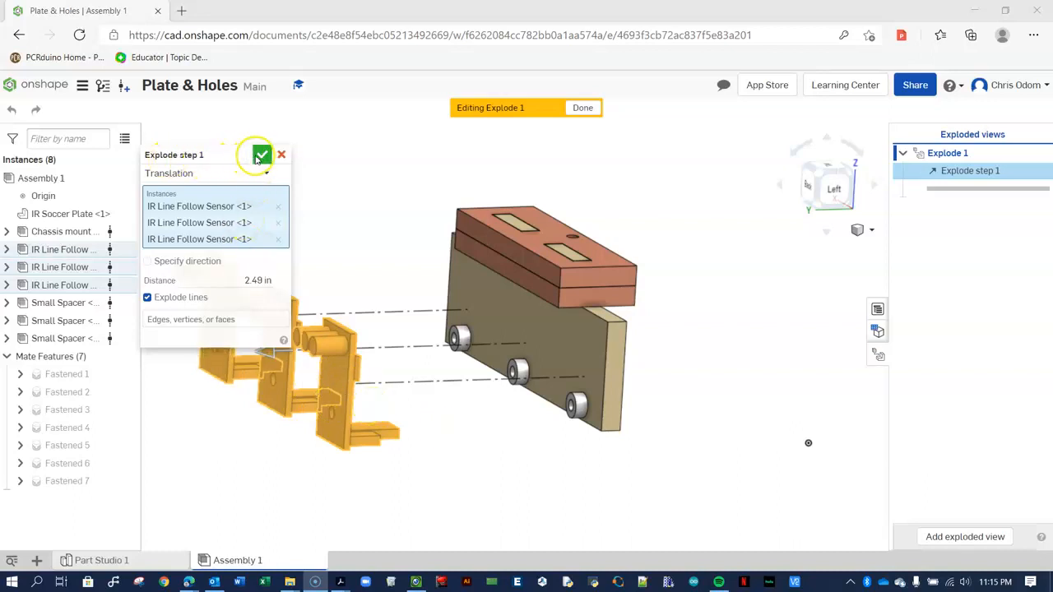
Add a second translation explode step that moves the three Small Spacers 0.94 in straight away from the plate, with explode lines on
{"action": "left_click", "coordinate": [262, 155]}
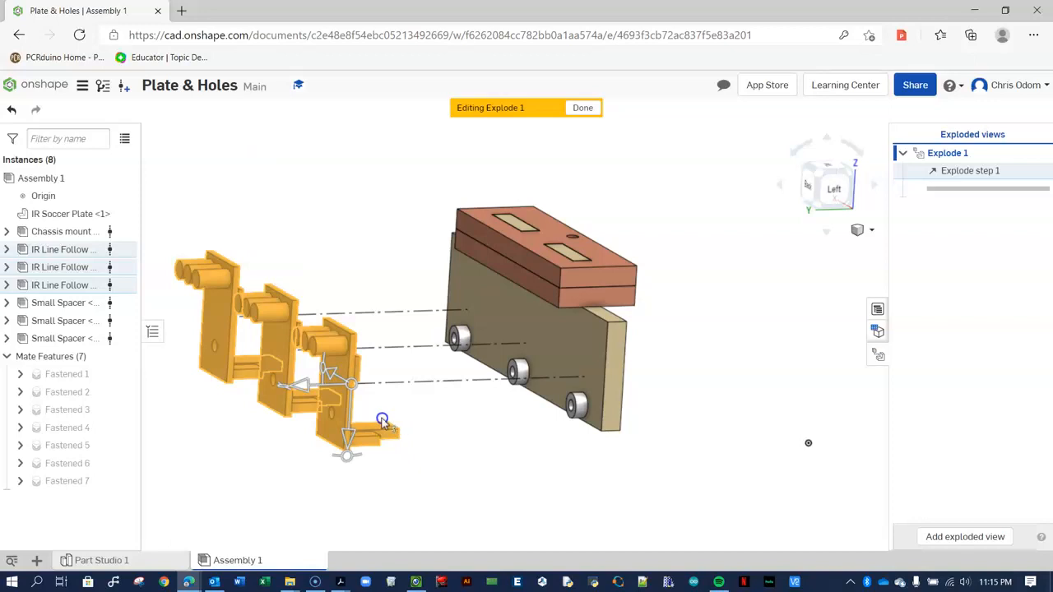
{"action": "left_click", "coordinate": [455, 486]}
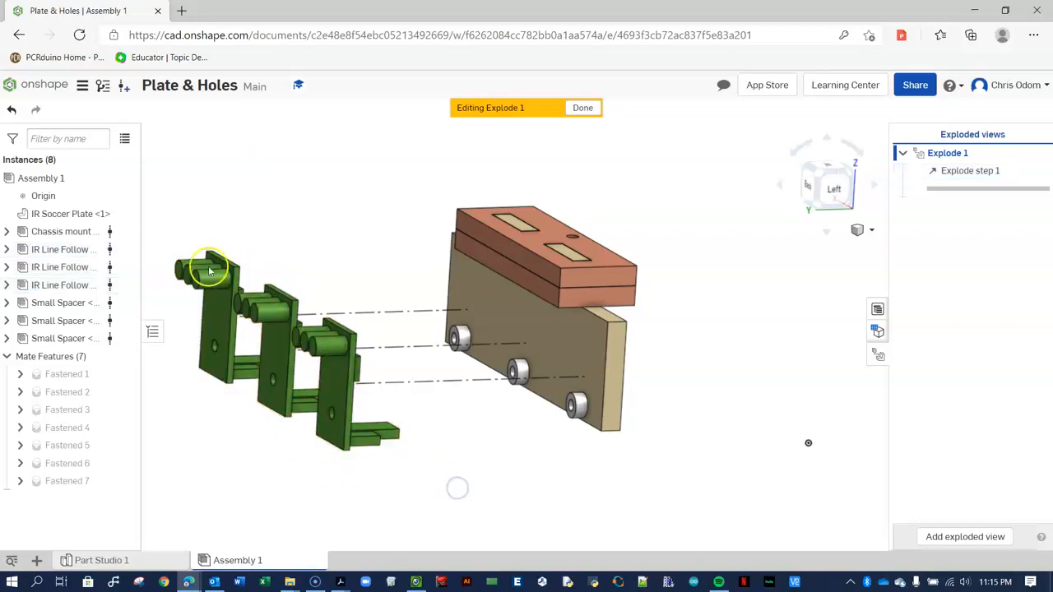
{"action": "left_click", "coordinate": [580, 404]}
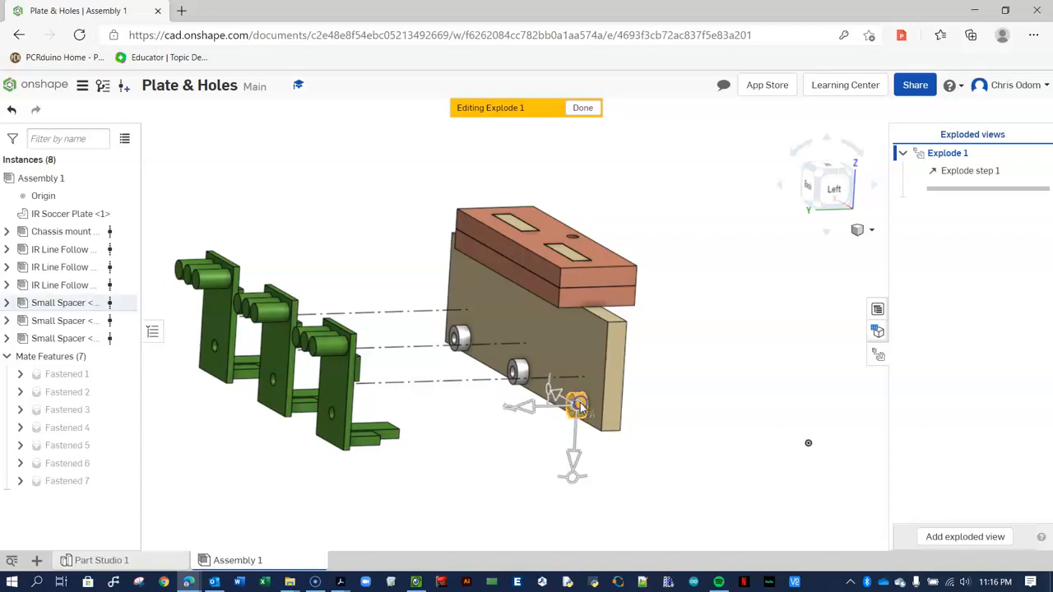
{"action": "left_click", "coordinate": [529, 409]}
{"action": "left_click_drag", "start_coordinate": [532, 414], "coordinate": [443, 414]}
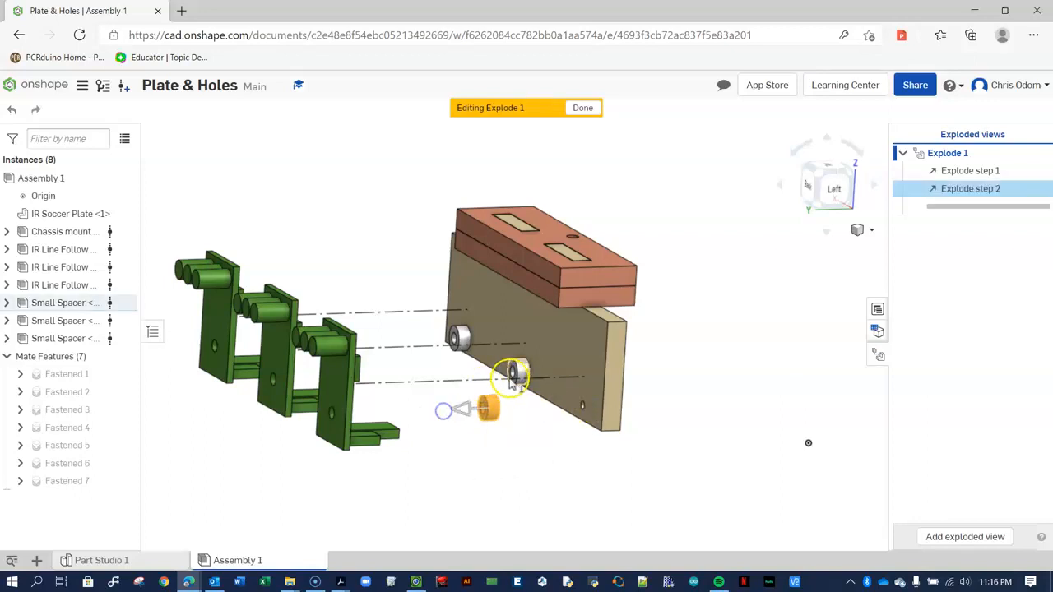
{"action": "left_click", "coordinate": [514, 376]}
{"action": "left_click", "coordinate": [461, 336]}
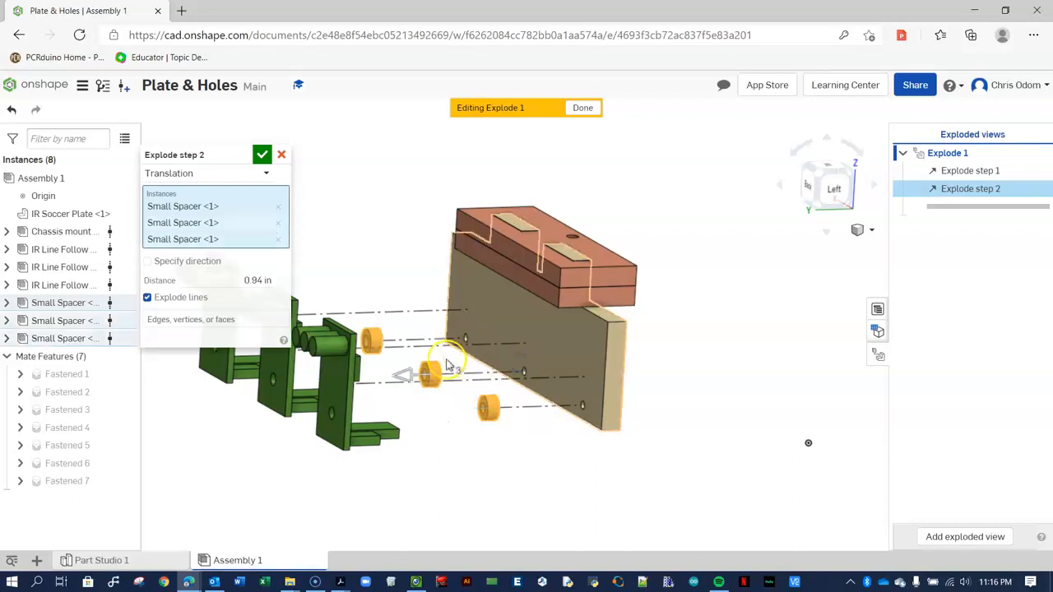
{"action": "left_click", "coordinate": [261, 155]}
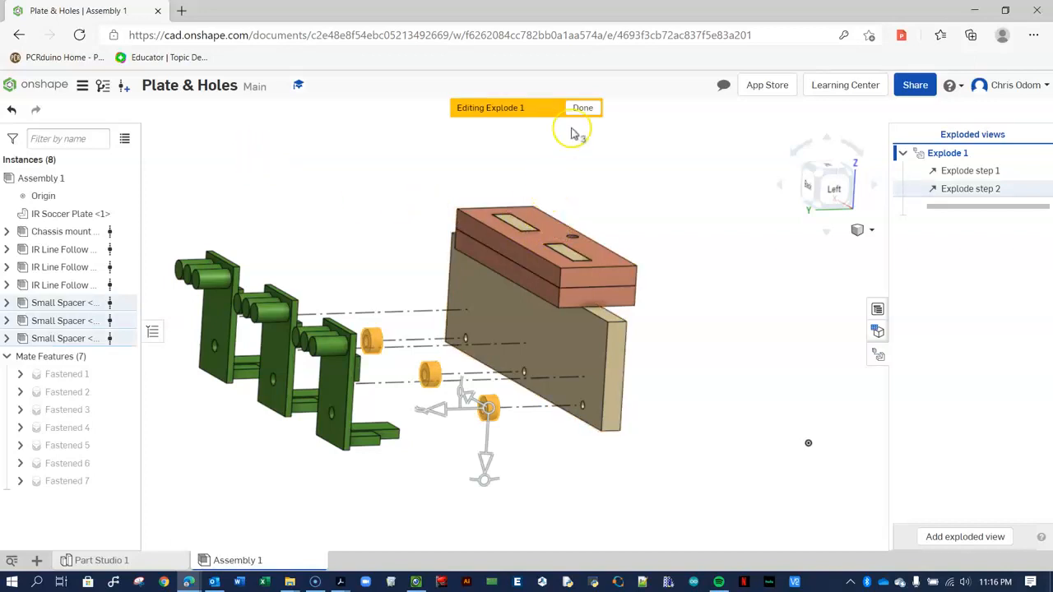
Add a third explode step that lifts both chassis mount parts 1.08 in straight up off the plate, and finish editing the exploded view
{"action": "left_click", "coordinate": [548, 223]}
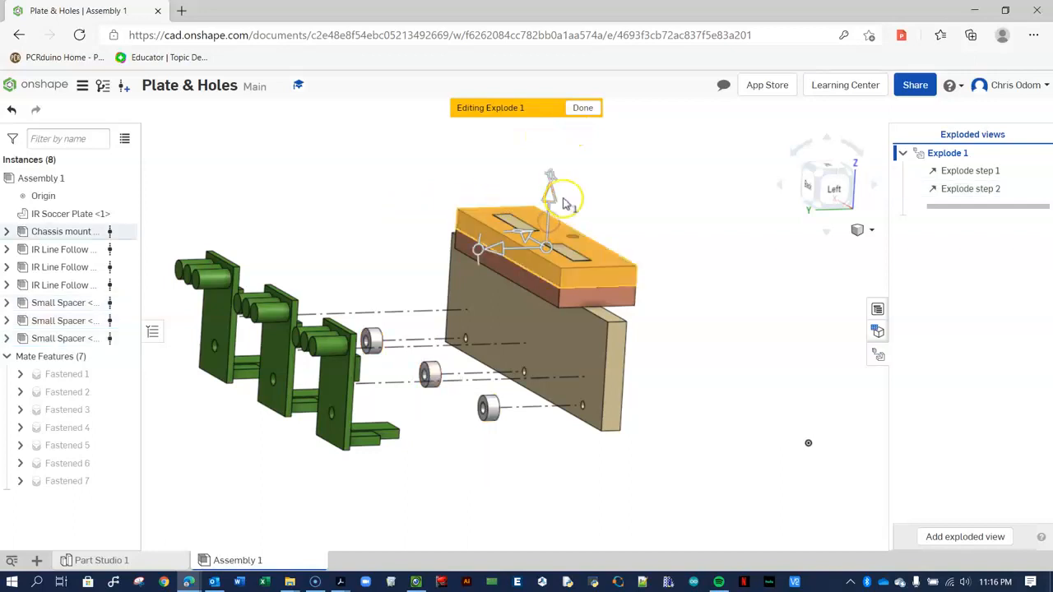
{"action": "left_click_drag", "start_coordinate": [553, 211], "coordinate": [555, 134]}
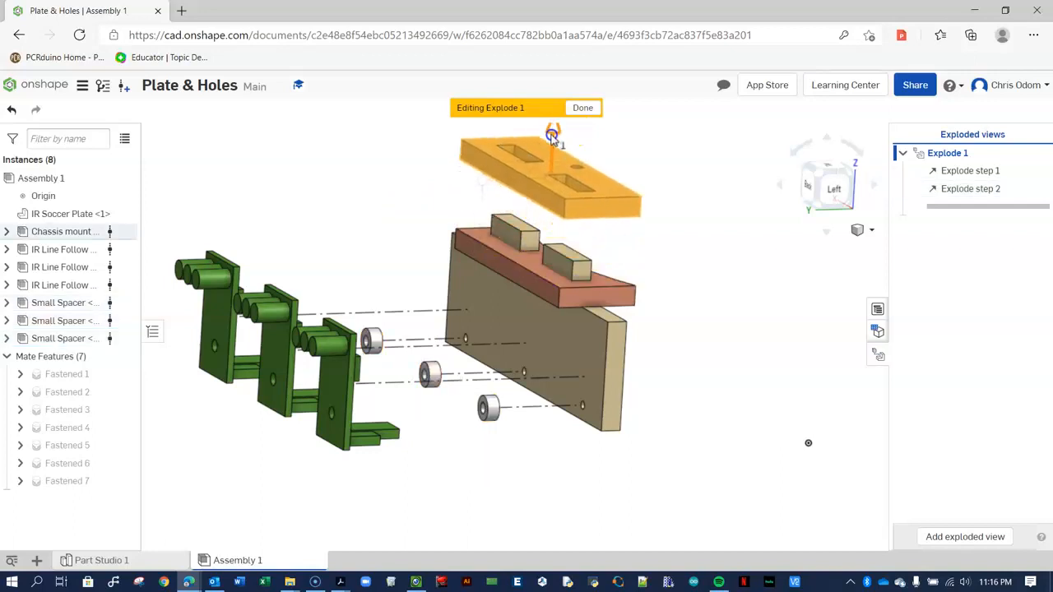
{"action": "scroll", "coordinate": [428, 228], "scroll_direction": "down", "scroll_amount": 2}
{"action": "scroll", "coordinate": [475, 143], "scroll_direction": "up", "scroll_amount": 3}
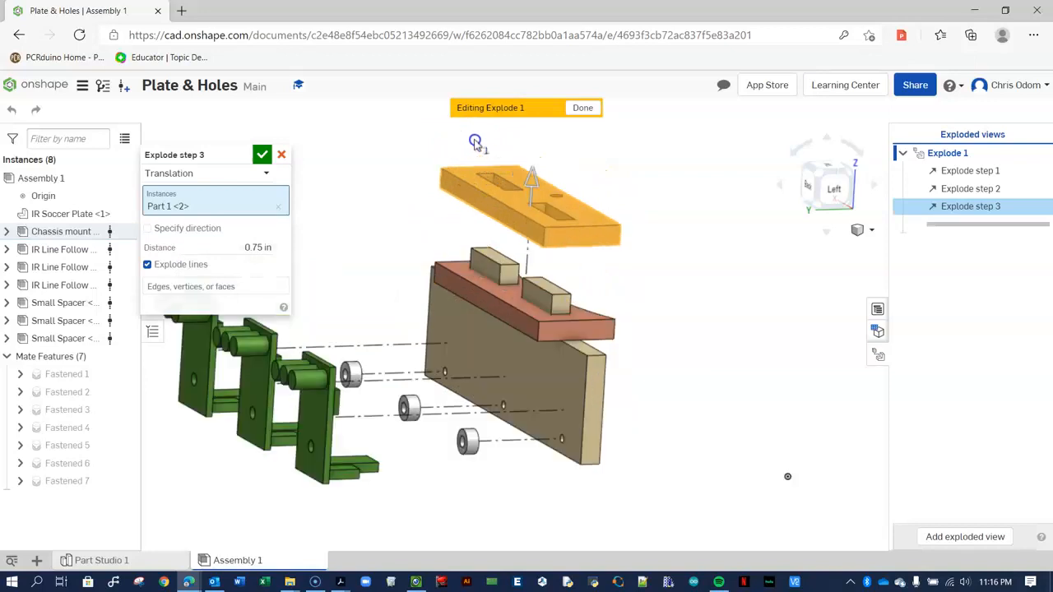
{"action": "left_click", "coordinate": [542, 198]}
{"action": "left_click_drag", "start_coordinate": [540, 199], "coordinate": [552, 159]}
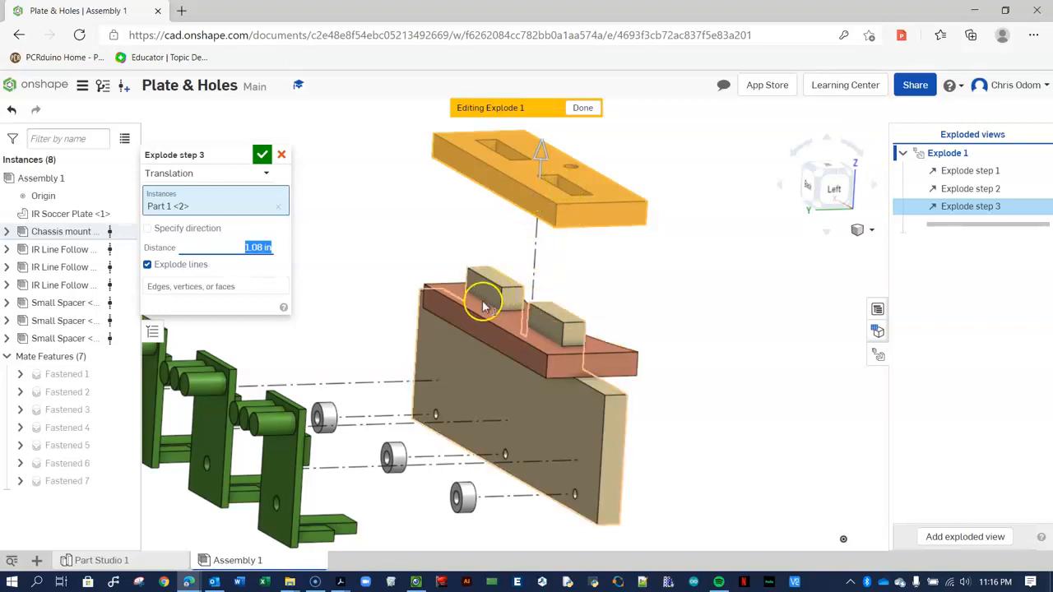
{"action": "left_click", "coordinate": [503, 323]}
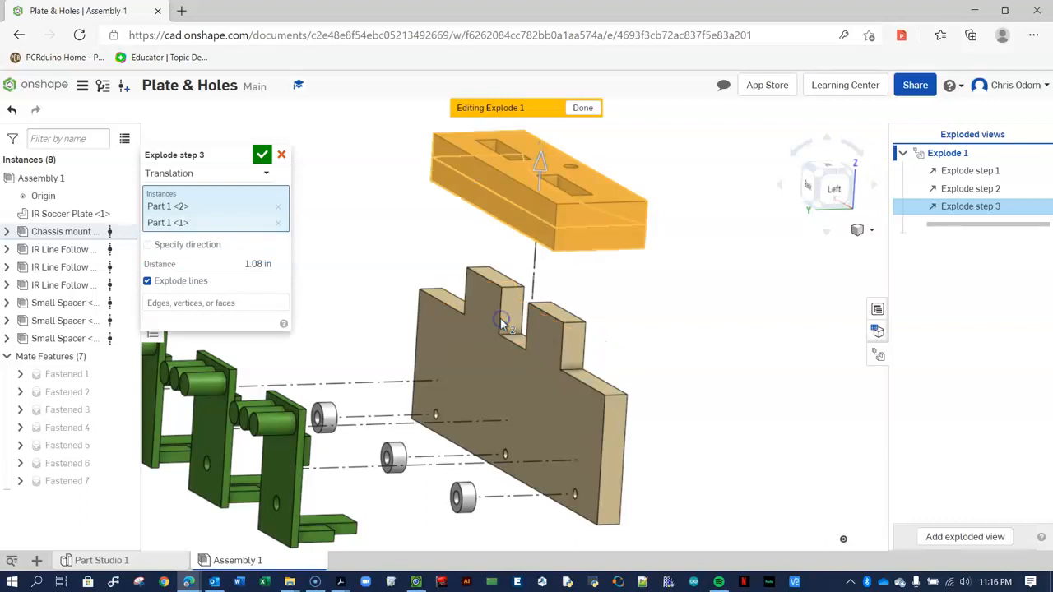
{"action": "left_click", "coordinate": [262, 156]}
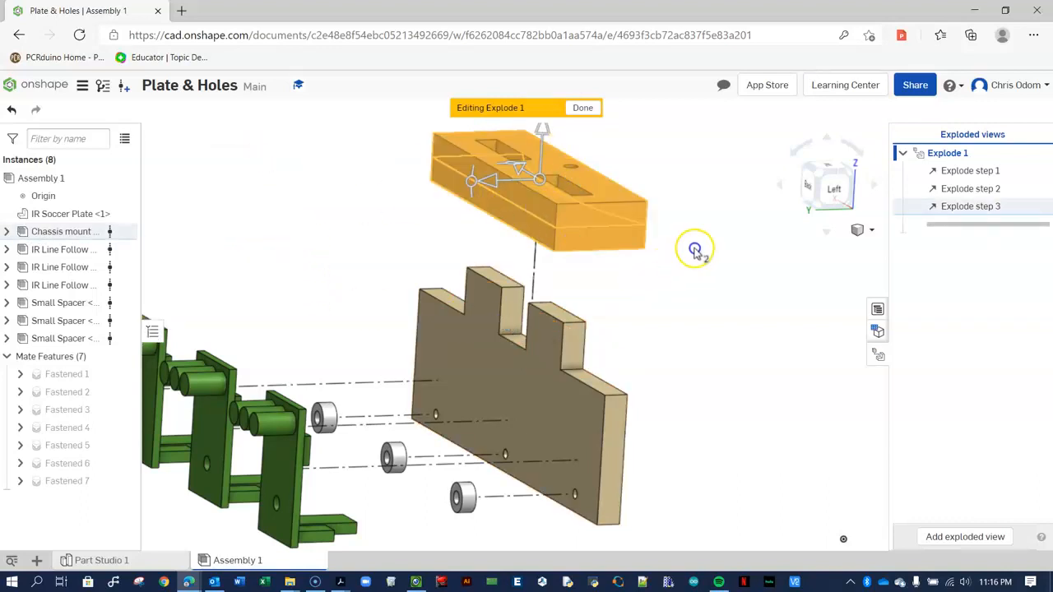
{"action": "left_click", "coordinate": [583, 110]}
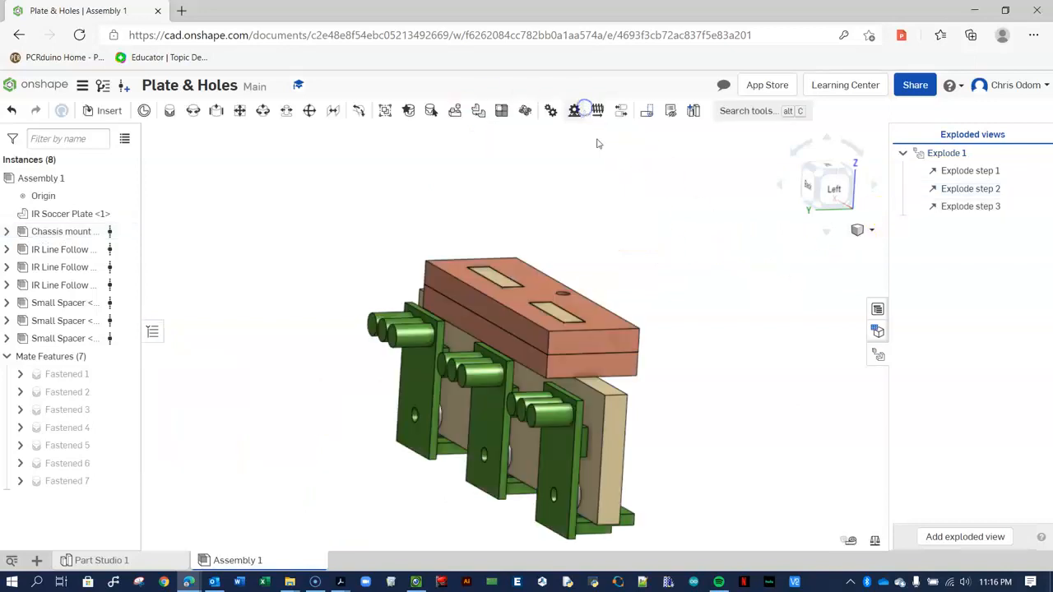
Reopen Explode 1 to examine the exploded assembly from another angle, and return to the assembled view
{"action": "double_click", "coordinate": [944, 154]}
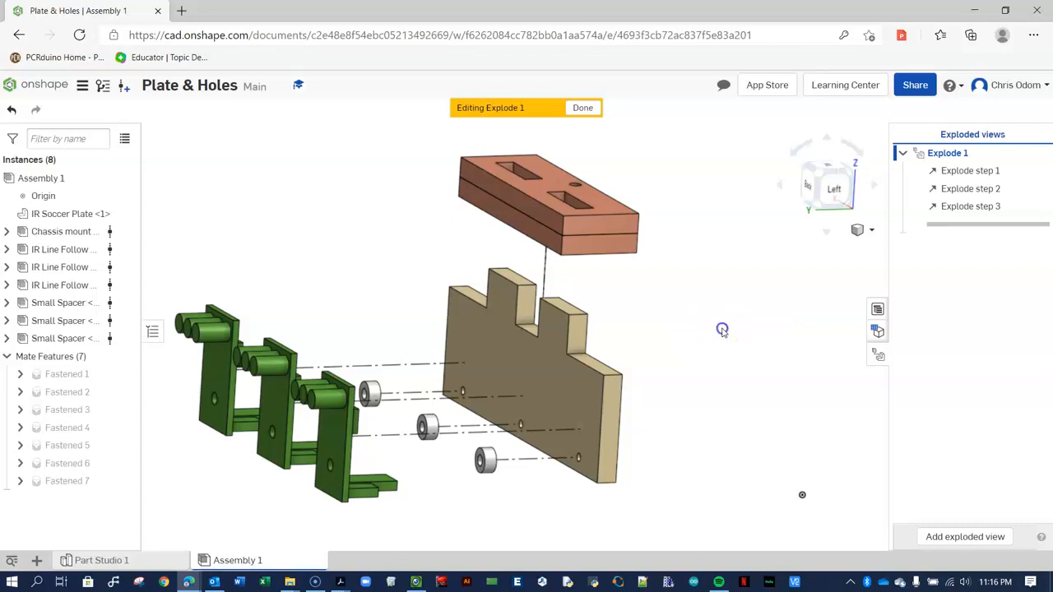
{"action": "right_click_drag", "start_coordinate": [696, 283], "coordinate": [458, 362]}
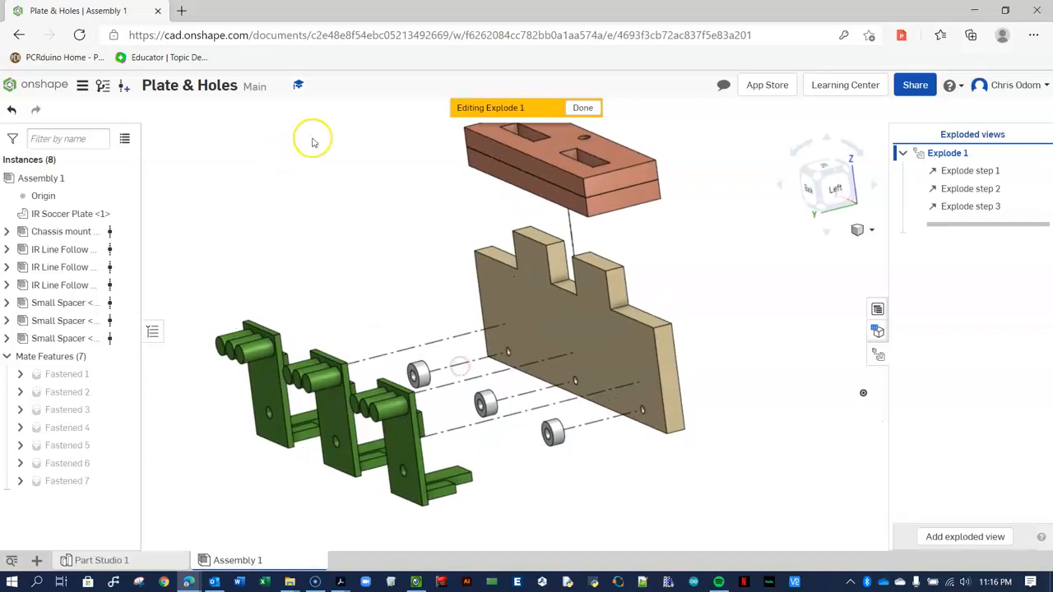
{"action": "left_click", "coordinate": [569, 115]}
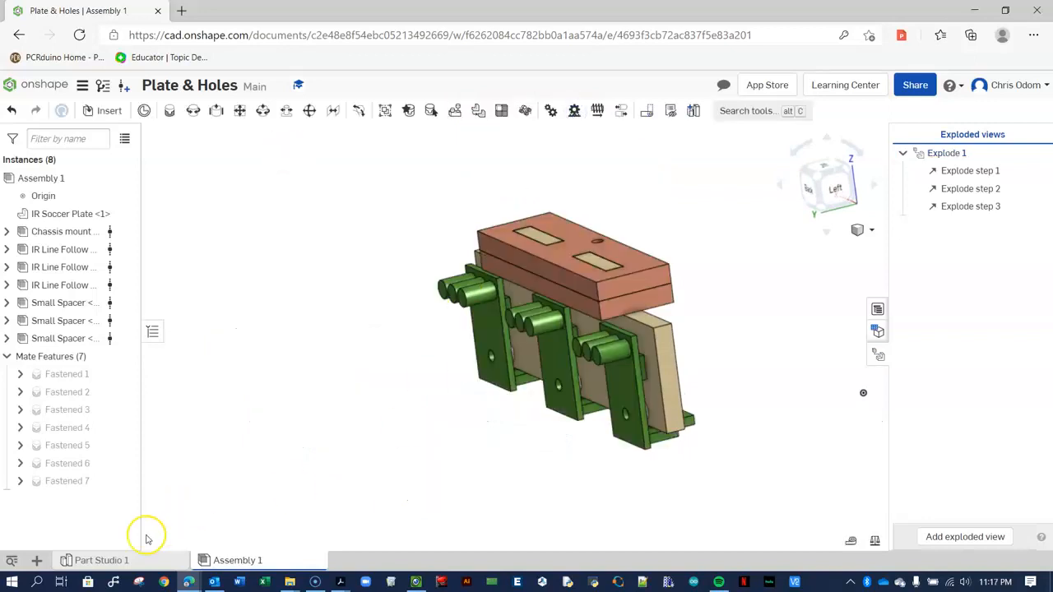
In Part Studio 1, review the Plate sketch's dimensions, move the 0.15 hole-line dimension closer to the plate's edge, and accept the sketch
{"action": "left_click", "coordinate": [111, 560]}
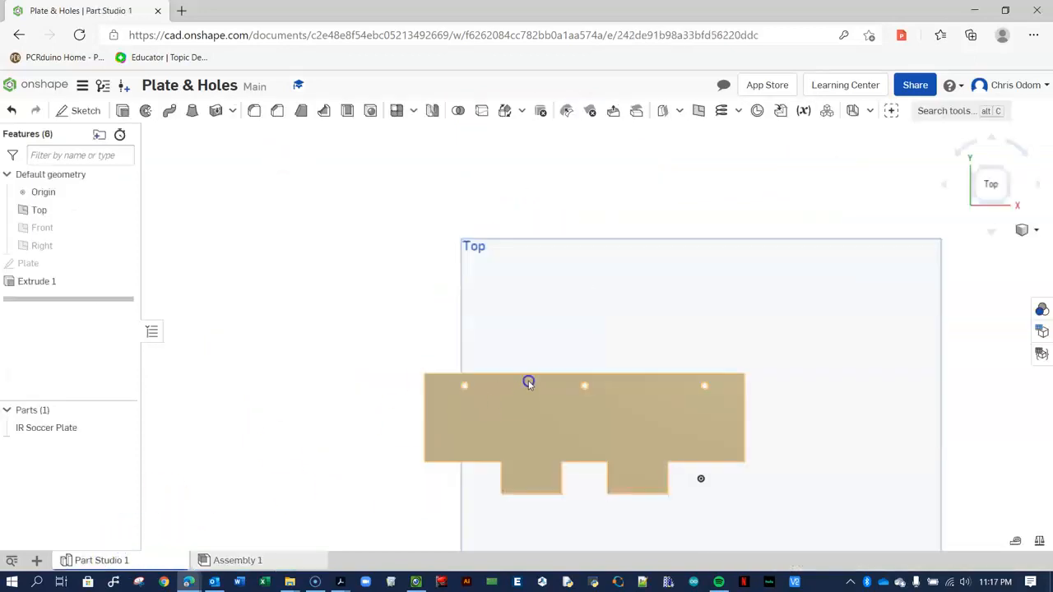
{"action": "double_click", "coordinate": [39, 264]}
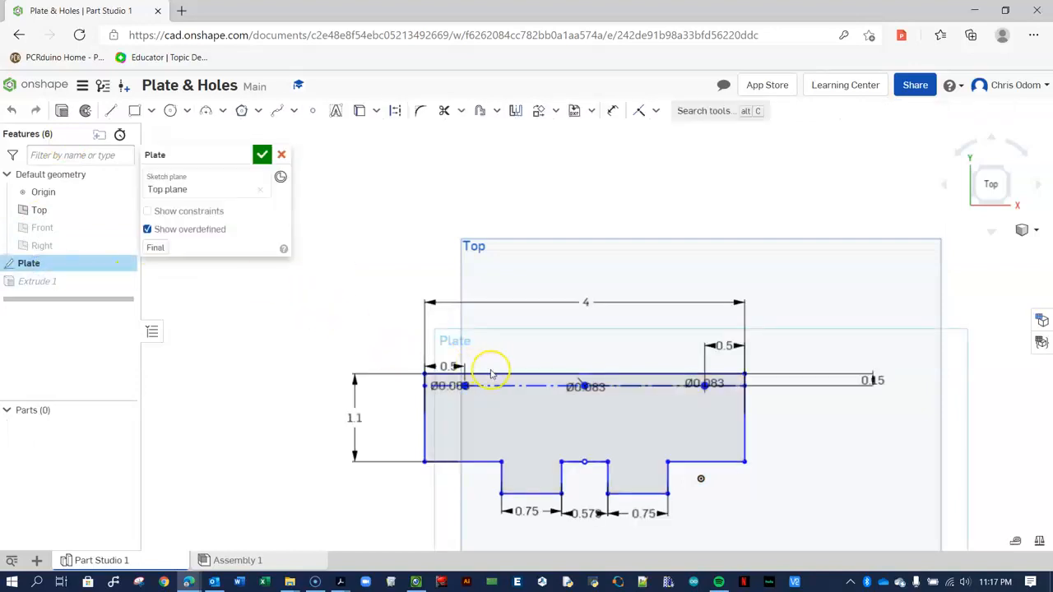
{"action": "scroll", "coordinate": [465, 385], "scroll_direction": "up", "scroll_amount": 5}
{"action": "scroll", "coordinate": [465, 386], "scroll_direction": "down", "scroll_amount": 5}
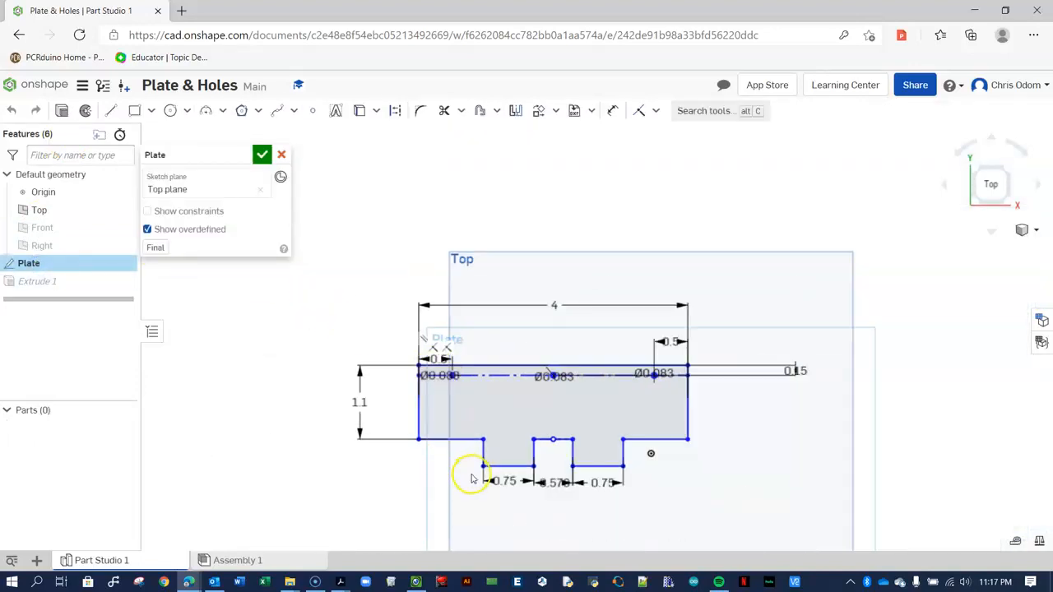
{"action": "scroll", "coordinate": [571, 442], "scroll_direction": "up", "scroll_amount": 3}
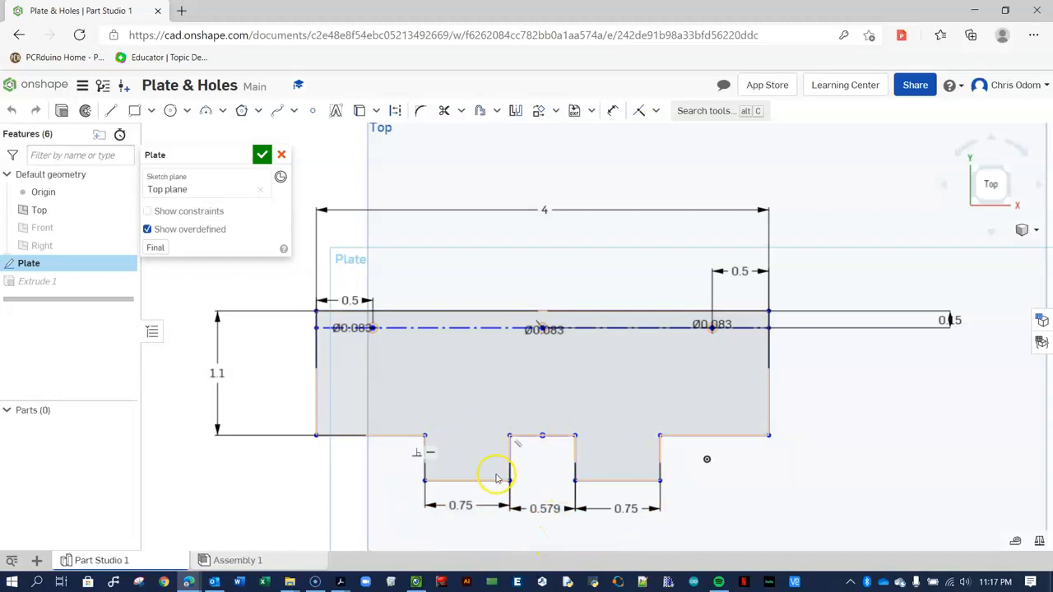
{"action": "scroll", "coordinate": [340, 327], "scroll_direction": "up", "scroll_amount": 5}
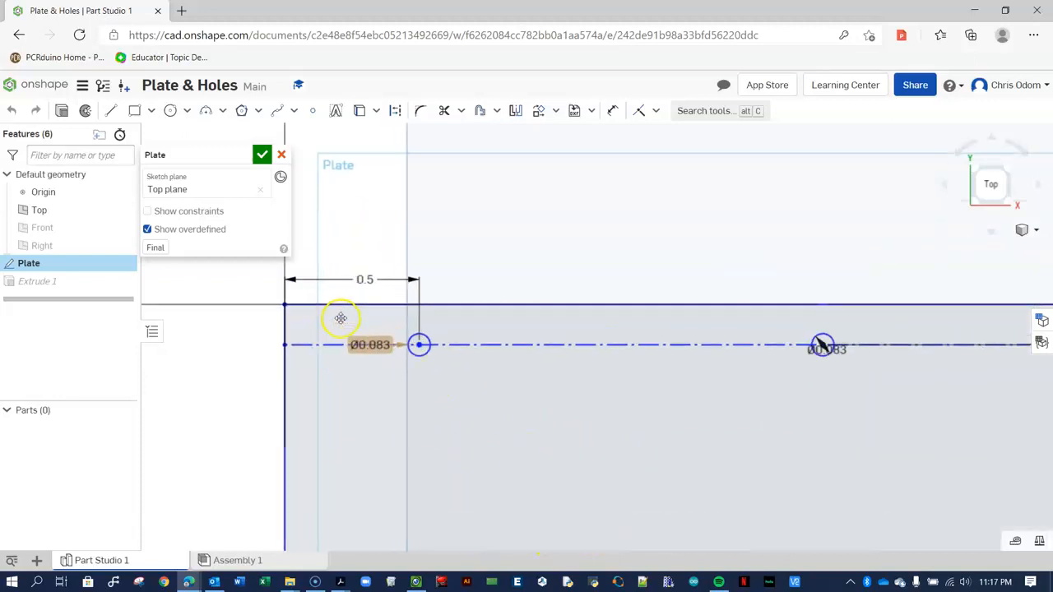
{"action": "scroll", "coordinate": [214, 341], "scroll_direction": "down", "scroll_amount": 3}
{"action": "scroll", "coordinate": [204, 342], "scroll_direction": "down", "scroll_amount": 1}
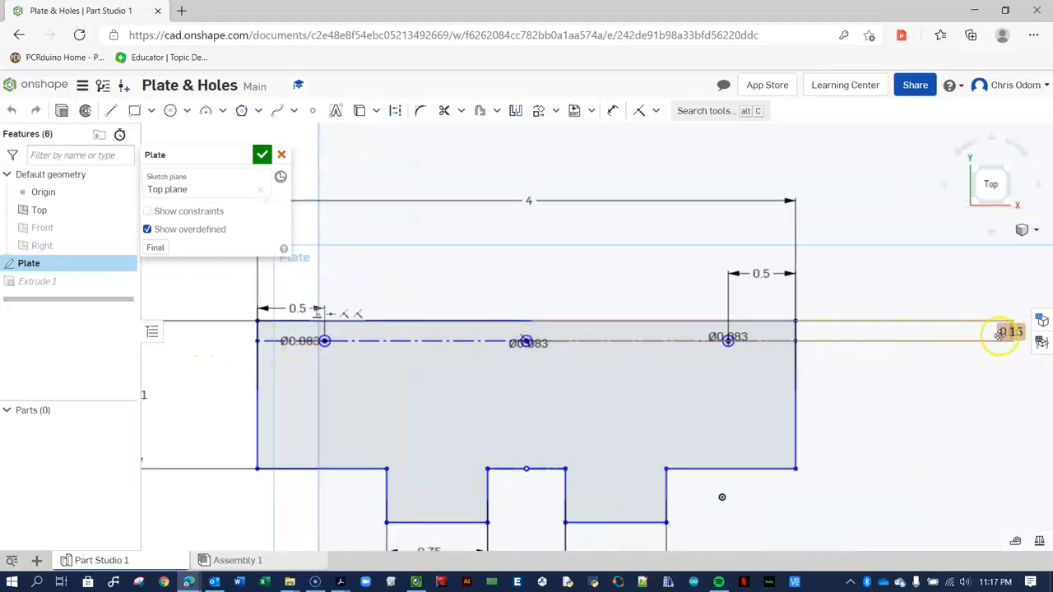
{"action": "scroll", "coordinate": [1003, 329], "scroll_direction": "down", "scroll_amount": 2}
{"action": "left_click_drag", "start_coordinate": [1013, 333], "coordinate": [861, 331]}
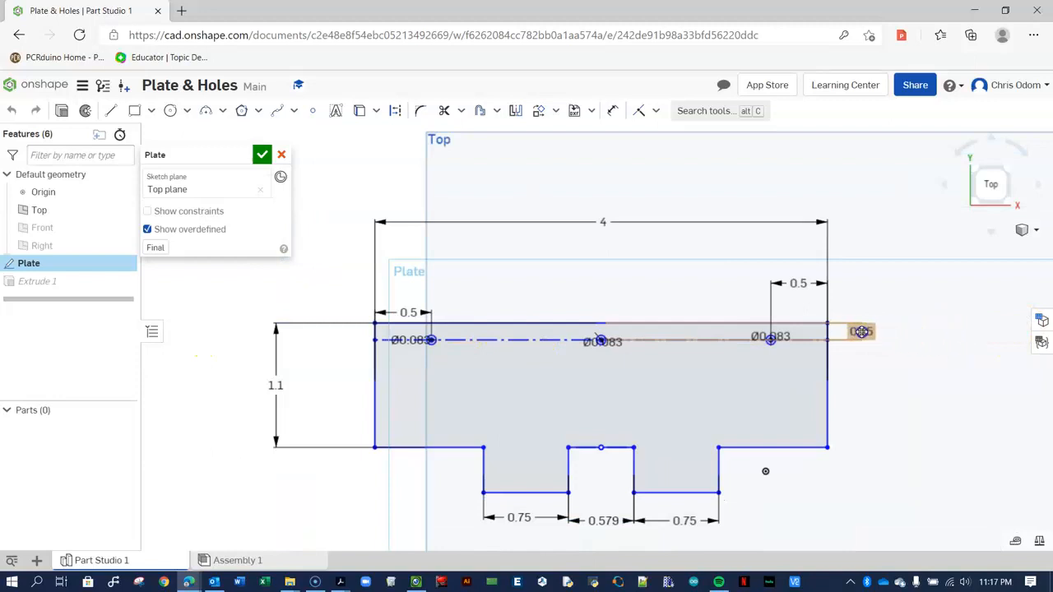
{"action": "scroll", "coordinate": [855, 333], "scroll_direction": "up", "scroll_amount": 3}
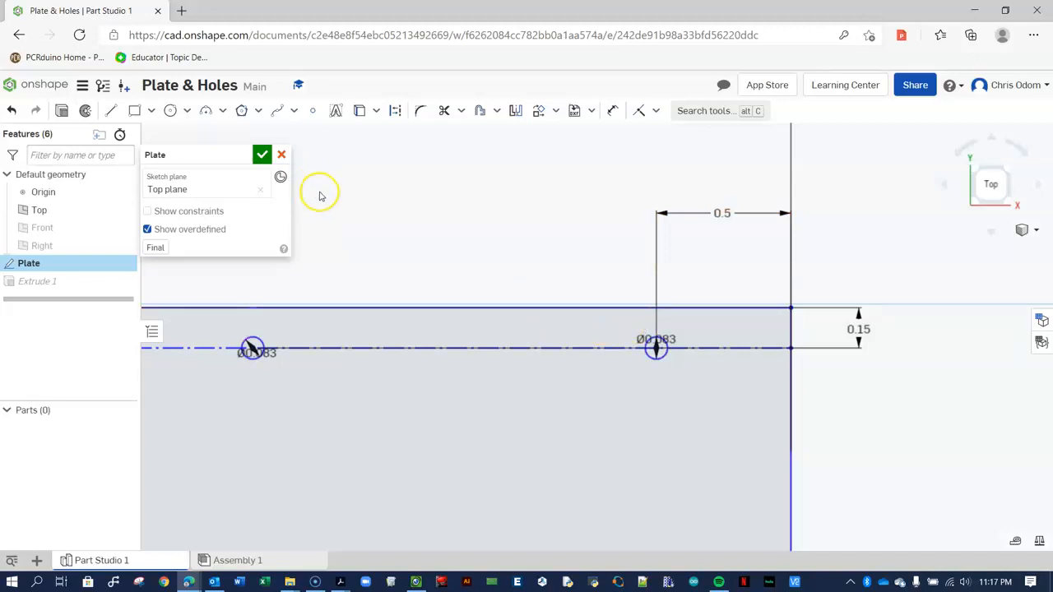
{"action": "left_click", "coordinate": [262, 155]}
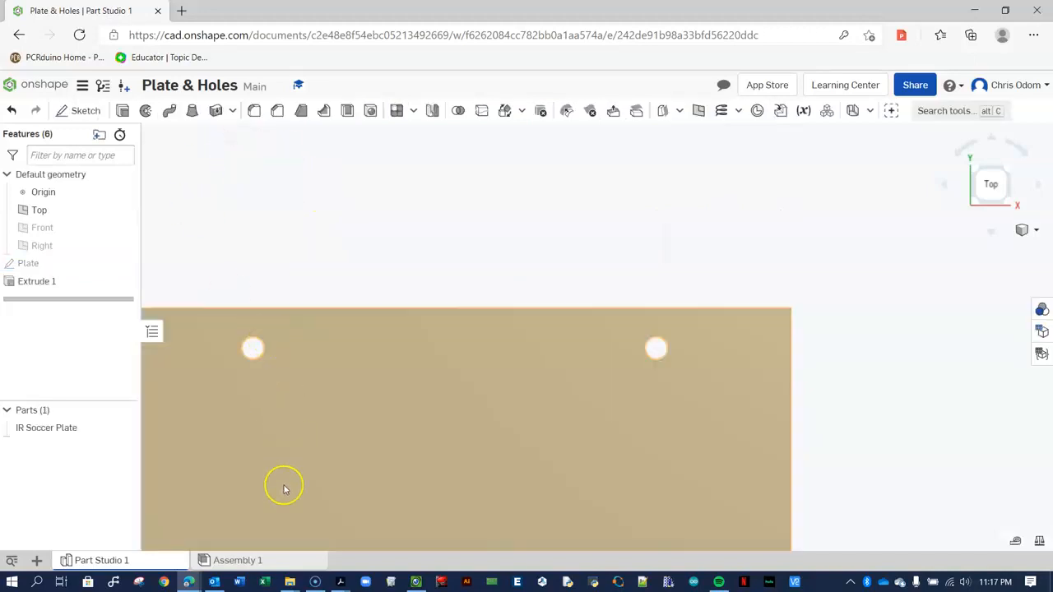
Rename Assembly 1 as IR Soccer Sensor Full Assembly and view the assembled model from the sensor side
{"action": "left_click", "coordinate": [240, 559]}
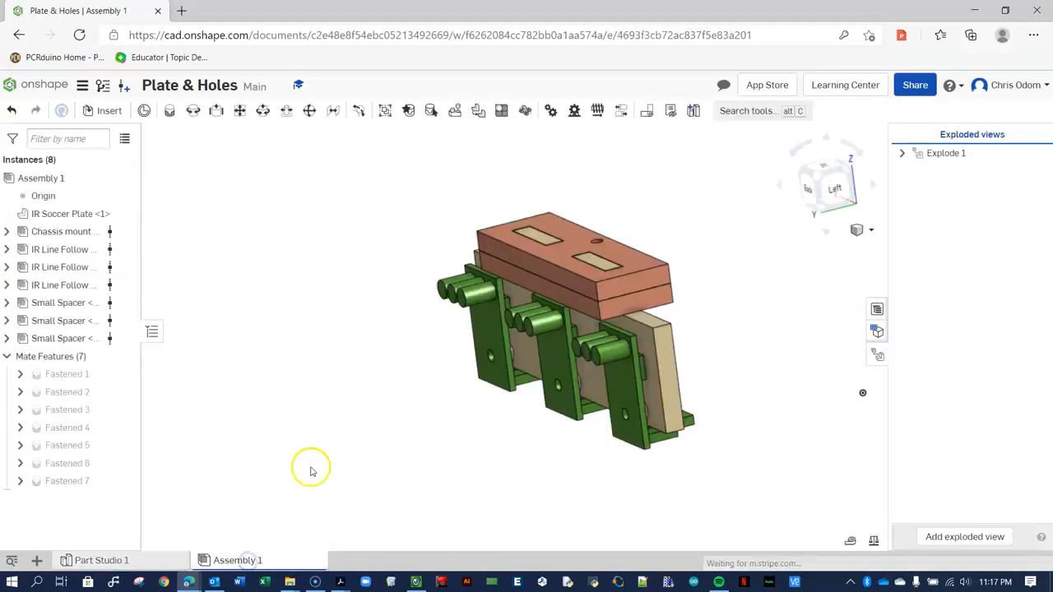
{"action": "right_click", "coordinate": [251, 559]}
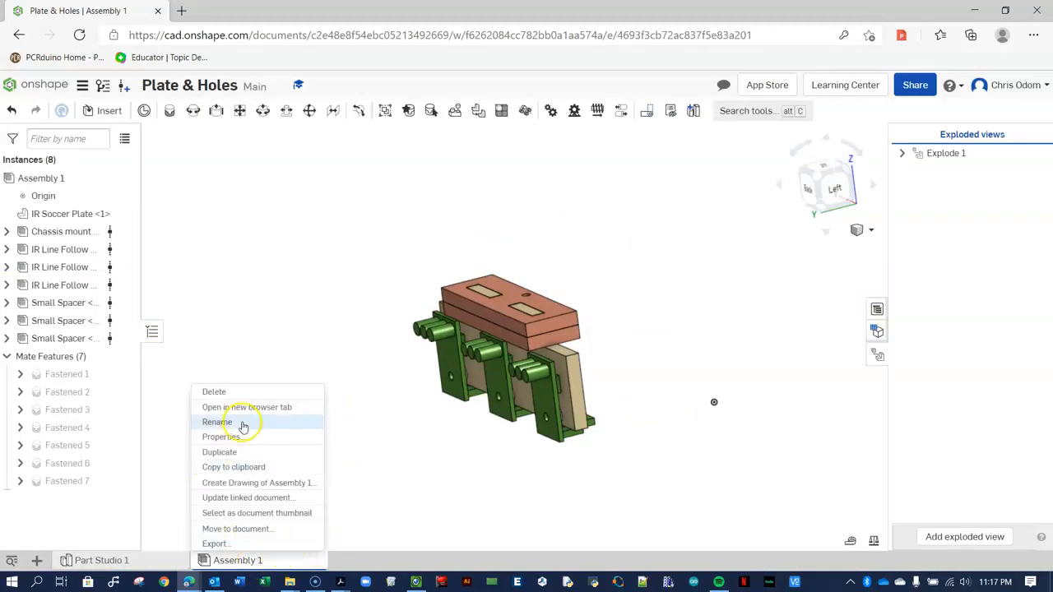
{"action": "left_click", "coordinate": [217, 422]}
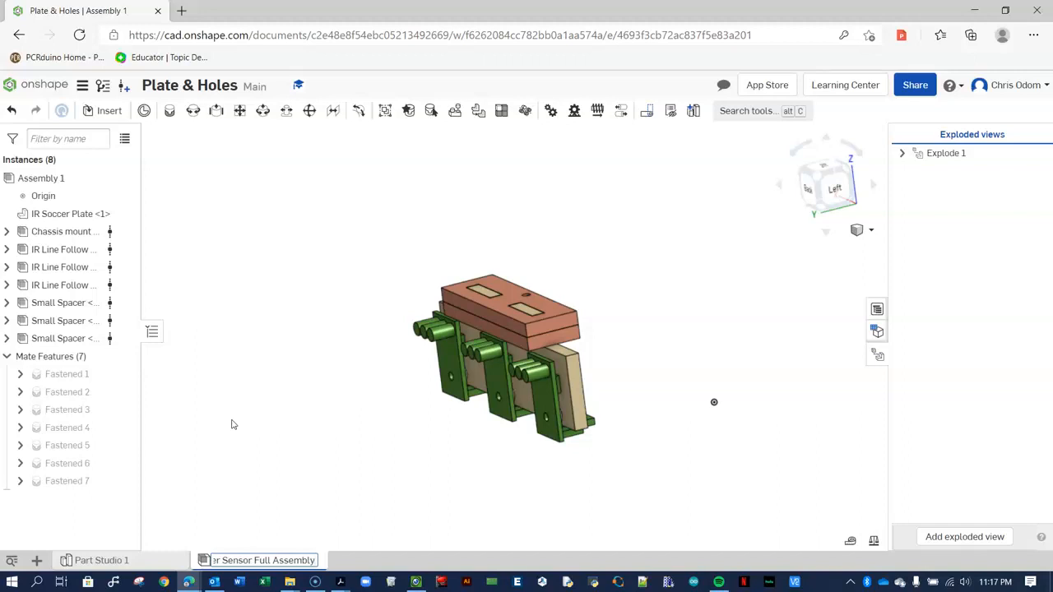
{"action": "key", "text": "Return"}
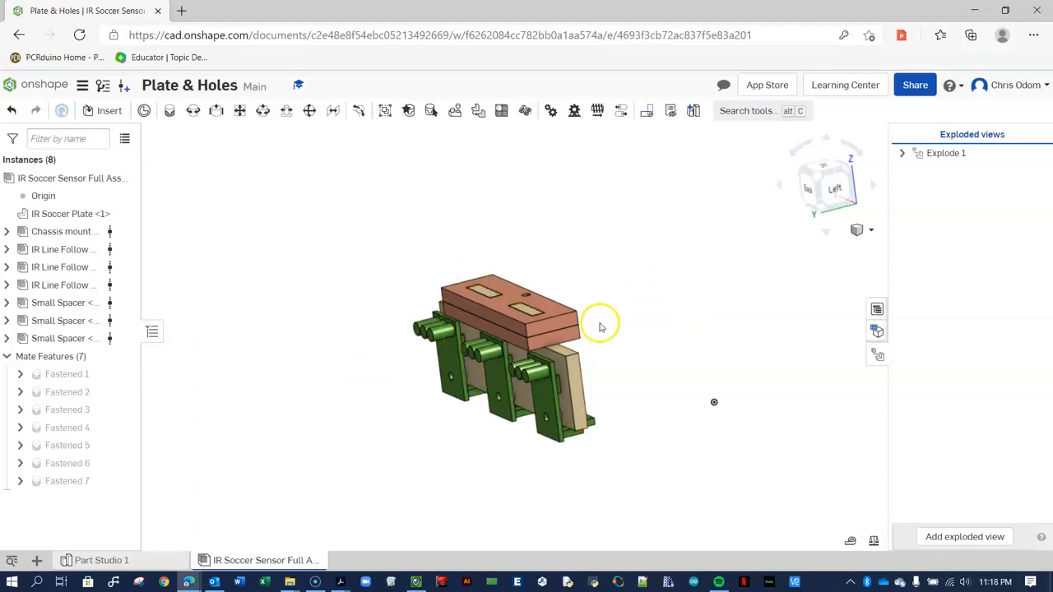
{"action": "mouse_move", "coordinate": [444, 420]}
{"action": "right_mouse_down"}
{"action": "mouse_move", "coordinate": [435, 427]}
{"action": "mouse_move", "coordinate": [447, 412]}
{"action": "mouse_move", "coordinate": [378, 406]}
{"action": "mouse_move", "coordinate": [490, 423]}
{"action": "mouse_move", "coordinate": [457, 423]}
{"action": "right_mouse_up"}
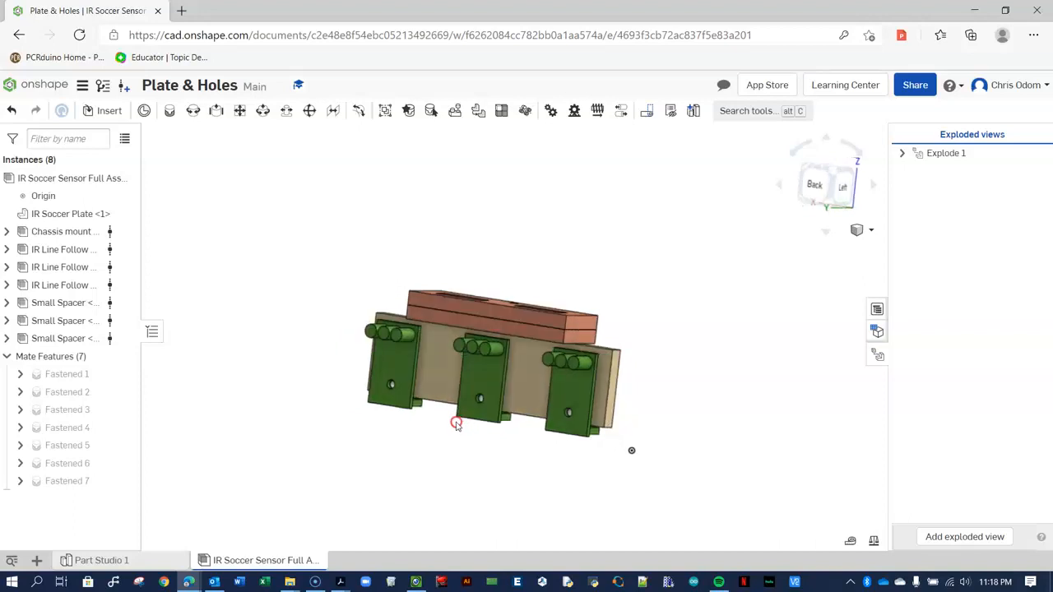